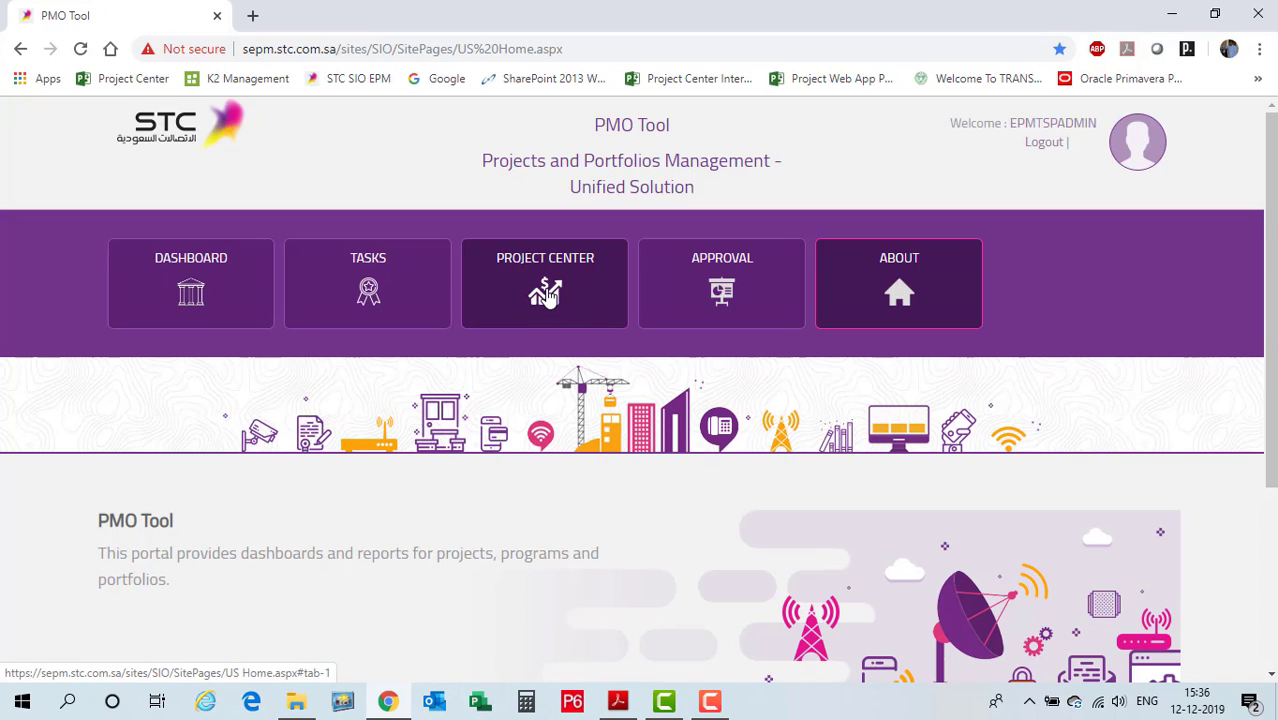
Step: Open the New Project registration form from the PMO portal's Project Center
{"action": "left_click", "coordinate": [548, 296]}
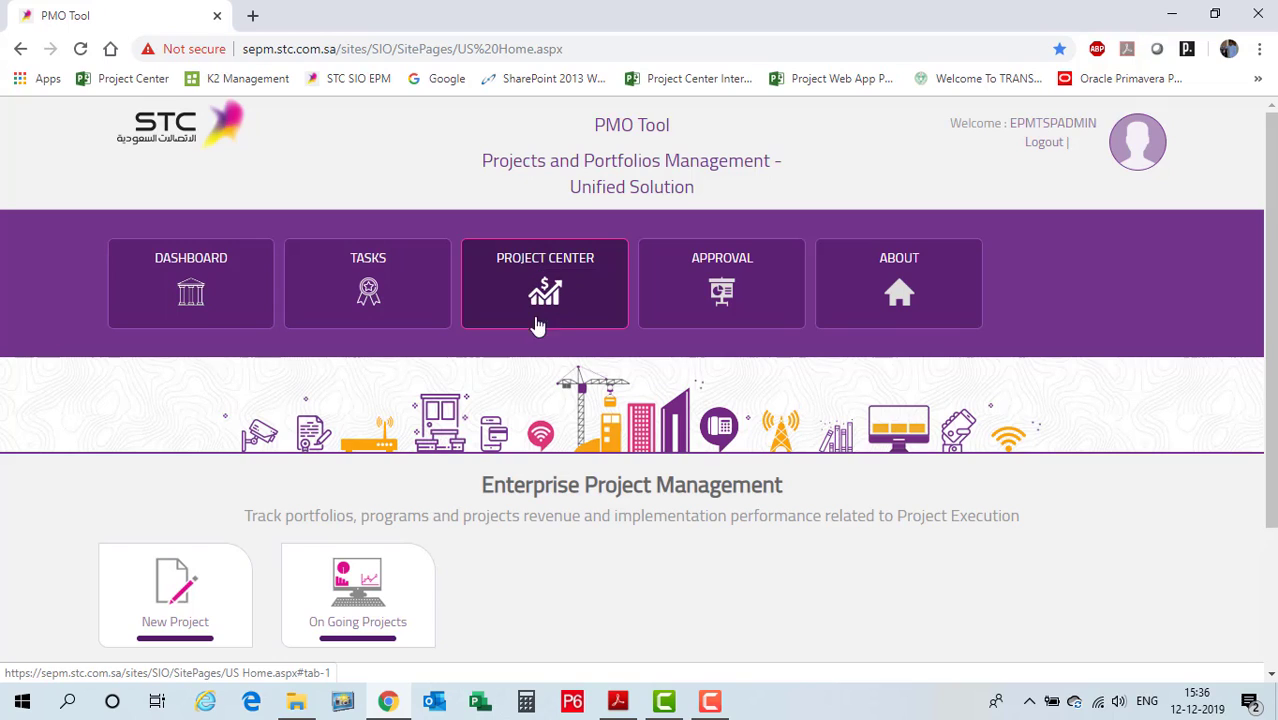
{"action": "left_click", "coordinate": [653, 490]}
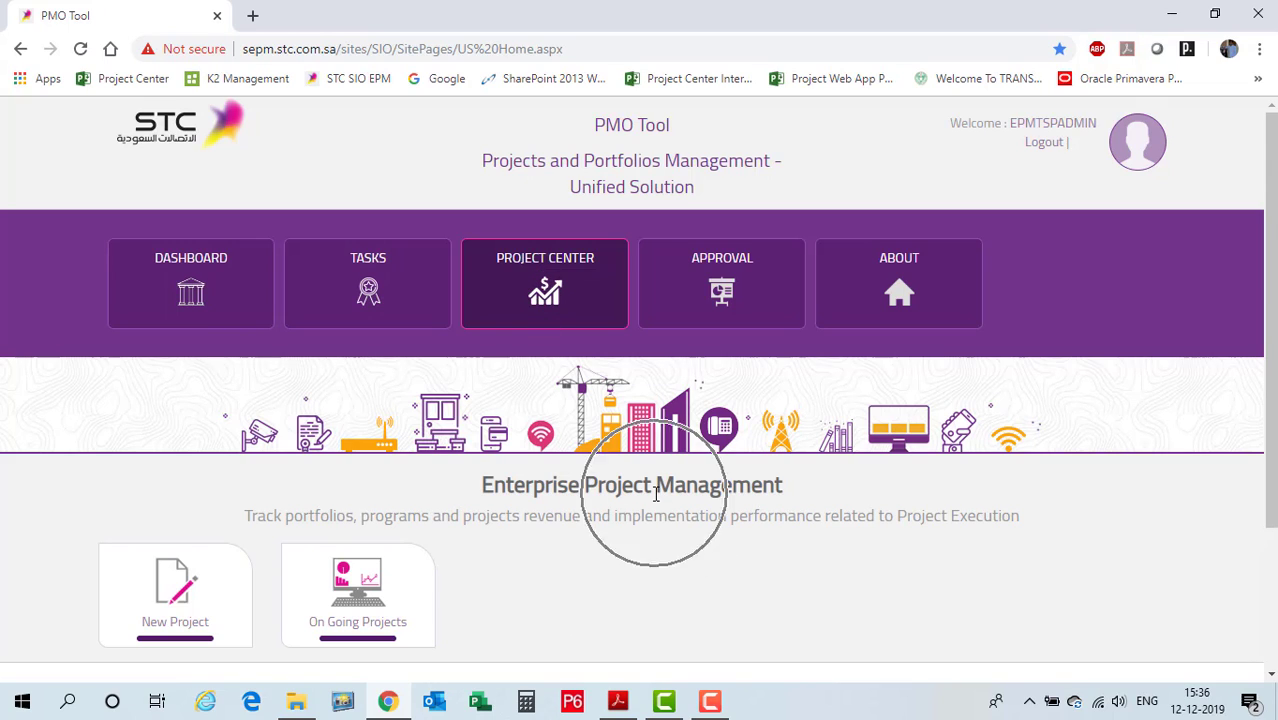
{"action": "left_click", "coordinate": [193, 608]}
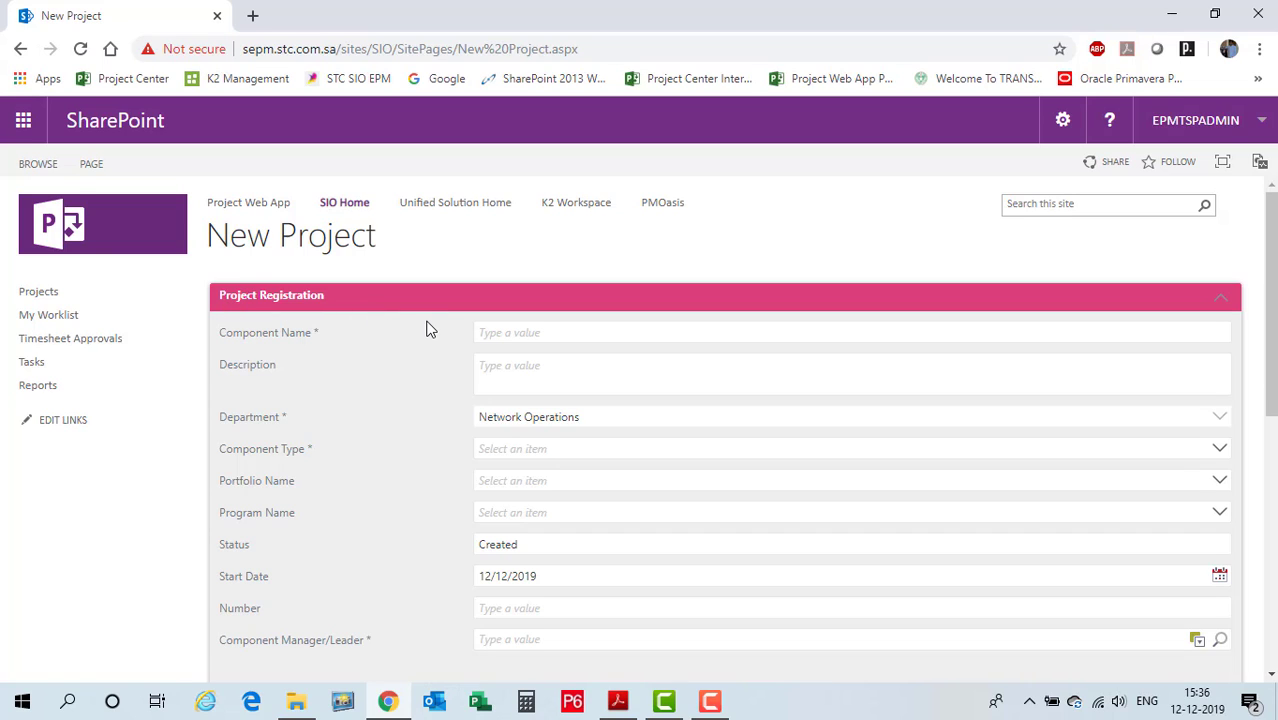
Step: Enter "PPM Tool Overview" as the component name and leave the description blank
{"action": "left_click", "coordinate": [545, 332]}
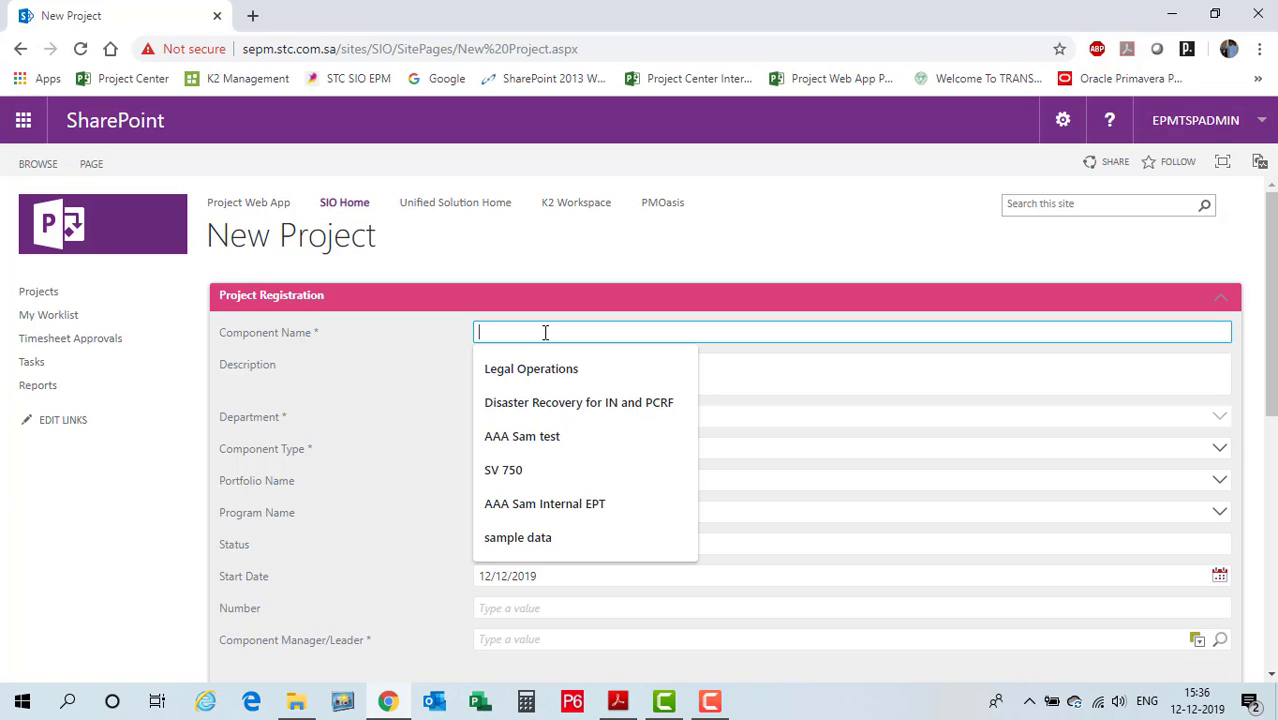
{"action": "type", "text": "PPM TOo"}
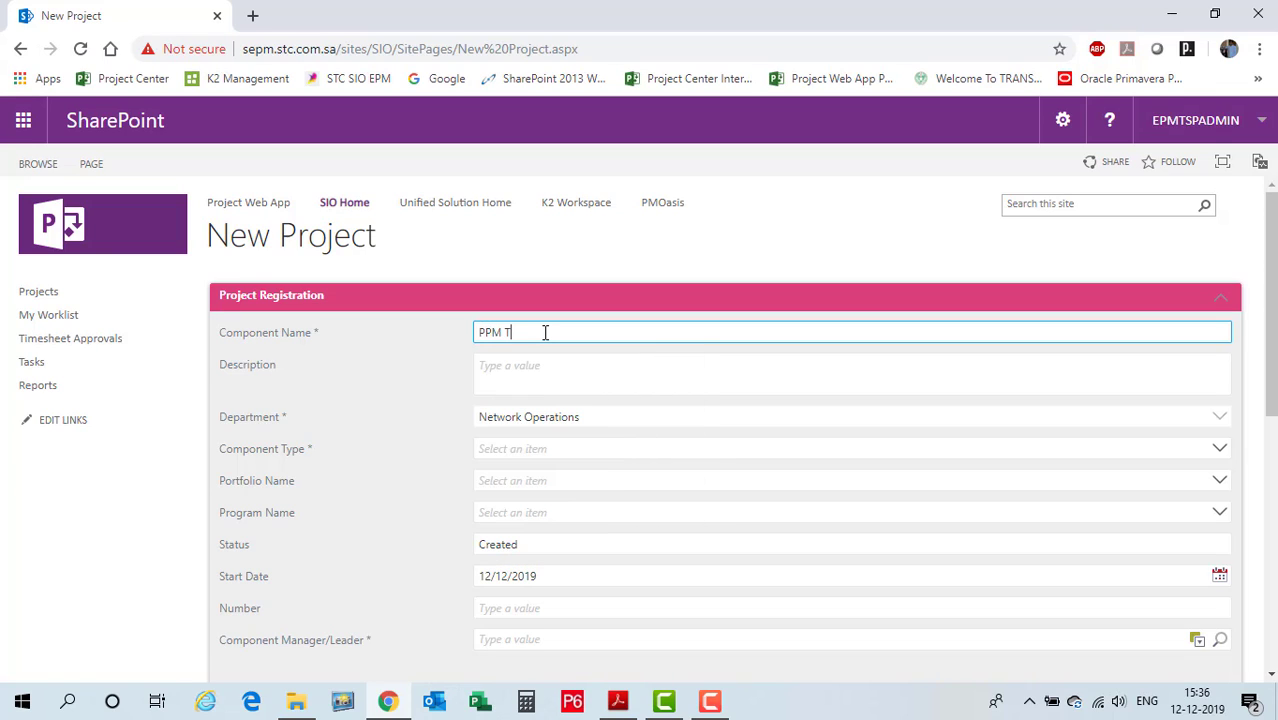
{"action": "key", "text": "BackSpace"}
{"action": "key", "text": "BackSpace"}
{"action": "type", "text": "ool Overview"}
{"action": "left_click", "coordinate": [534, 381]}
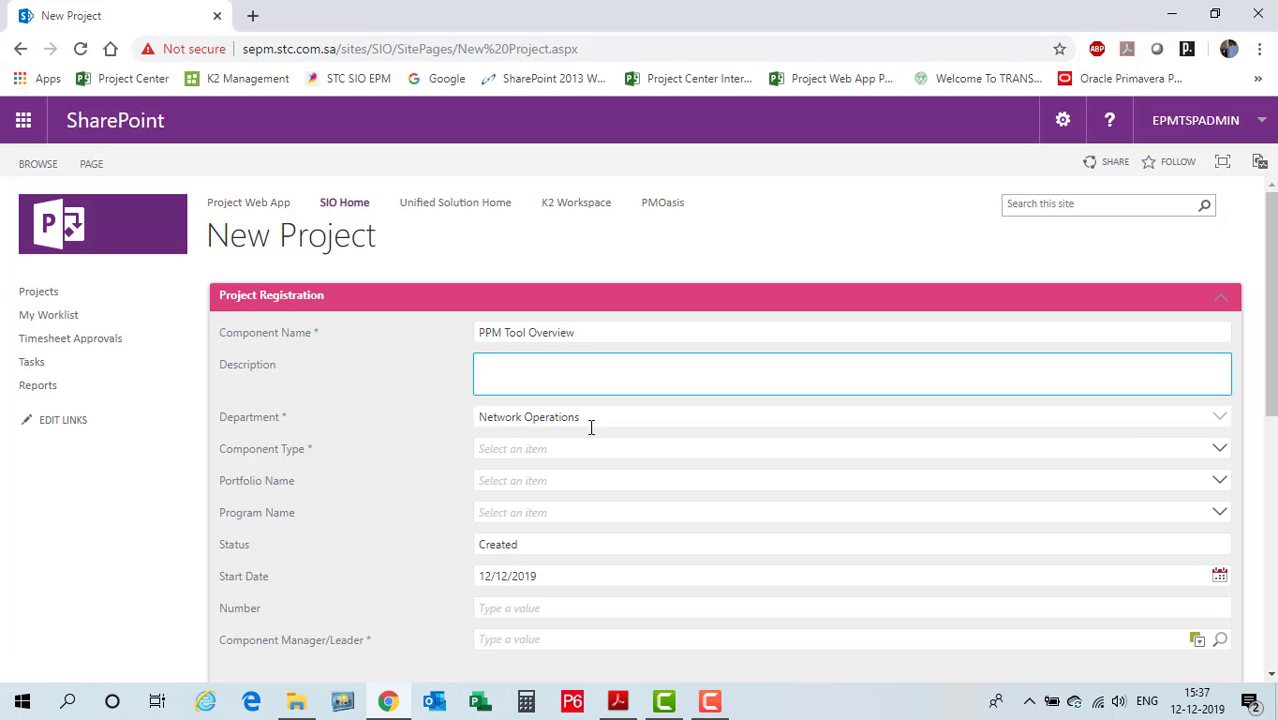
Step: Set the component type to STC Internal Project
{"action": "left_click", "coordinate": [538, 451]}
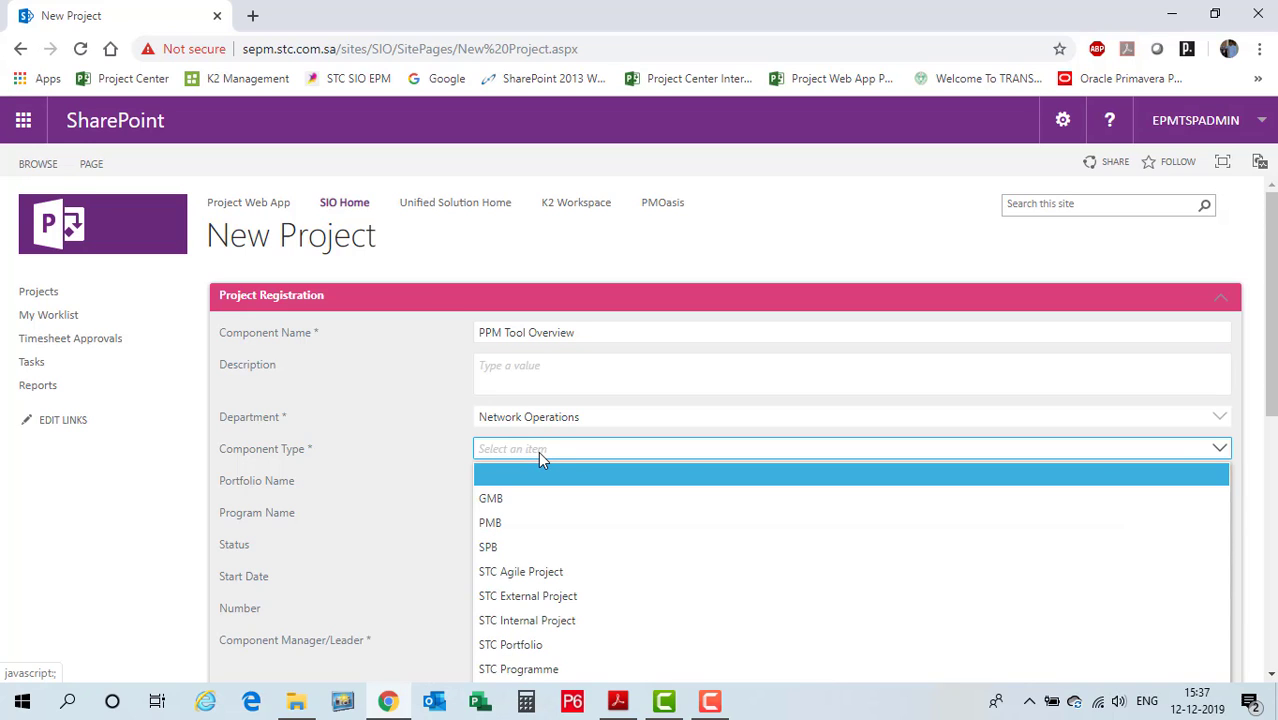
{"action": "scroll", "coordinate": [630, 580], "scroll_direction": "down", "scroll_amount": 1}
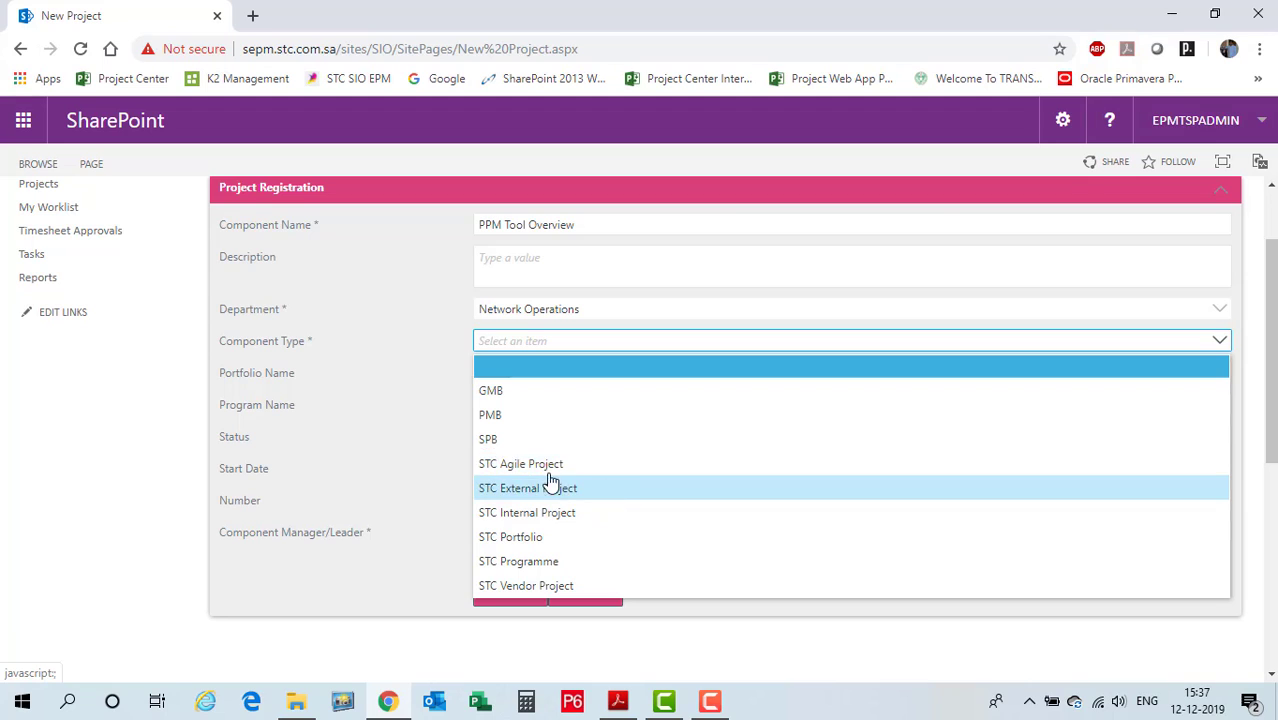
{"action": "left_click", "coordinate": [607, 516]}
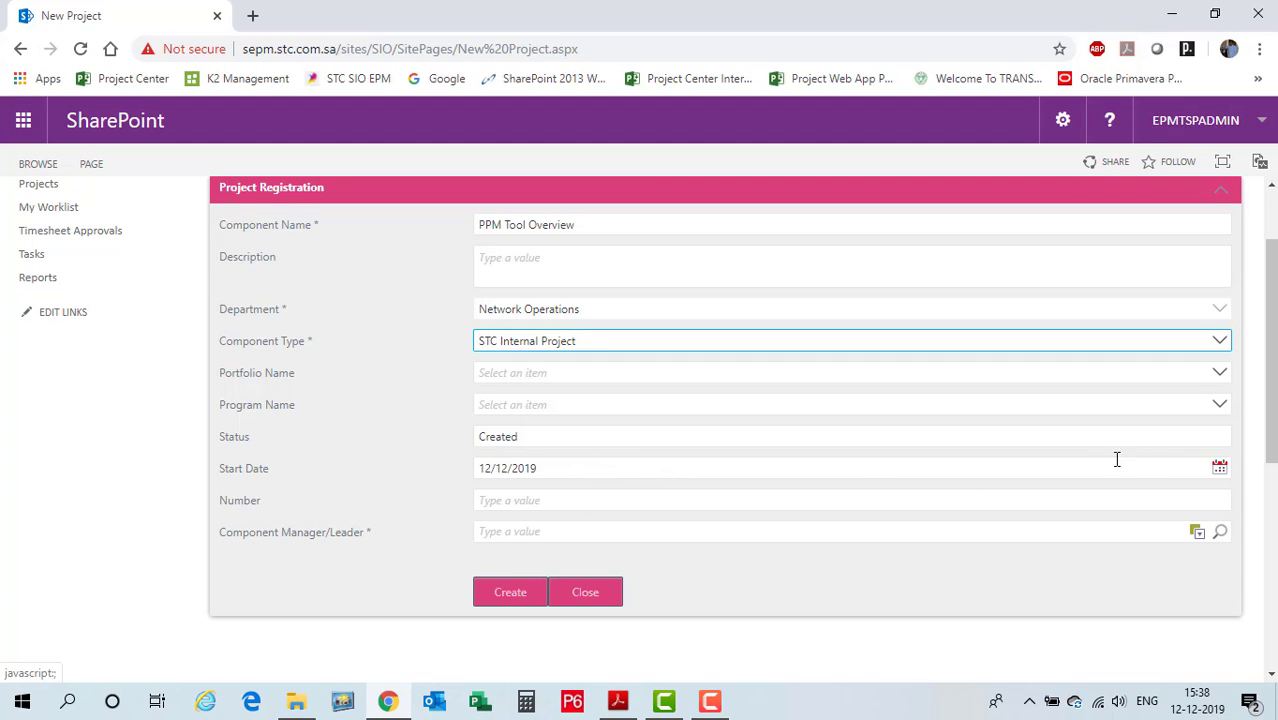
Step: Set the start date to 1/1/2020 and enter A as the project number
{"action": "left_click", "coordinate": [1220, 470]}
{"action": "left_click", "coordinate": [1220, 470]}
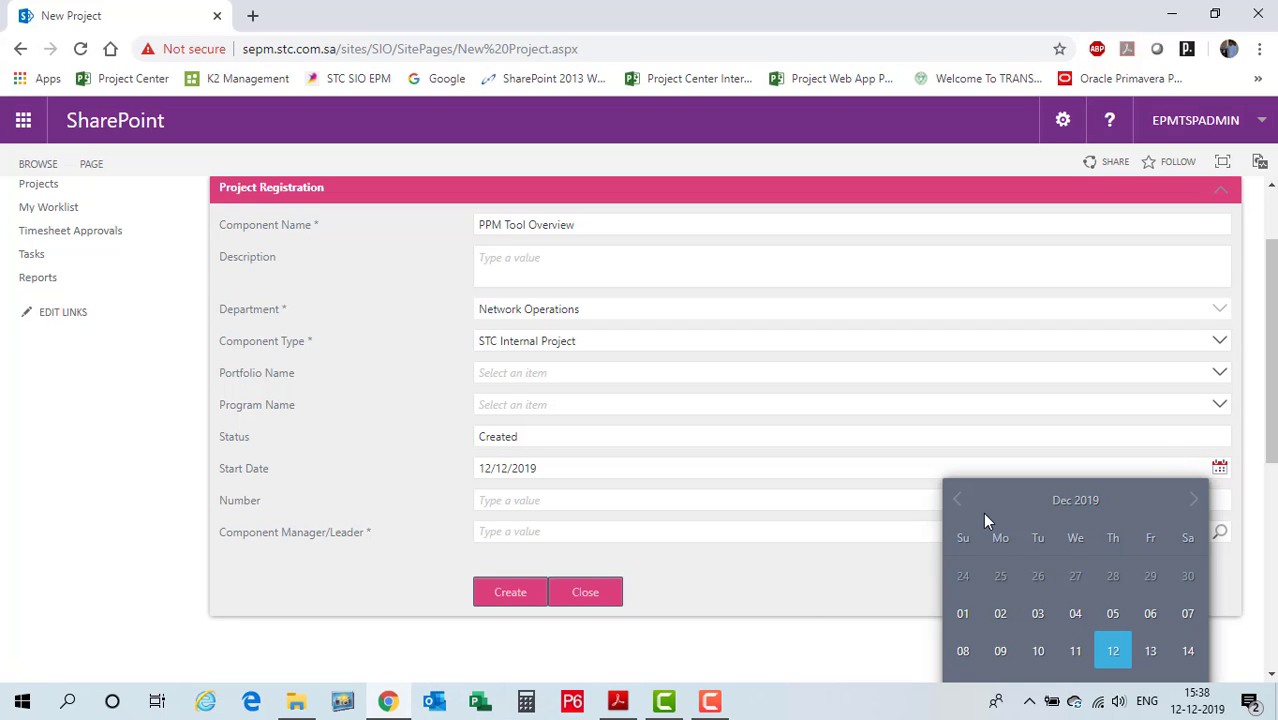
{"action": "left_click", "coordinate": [1193, 501]}
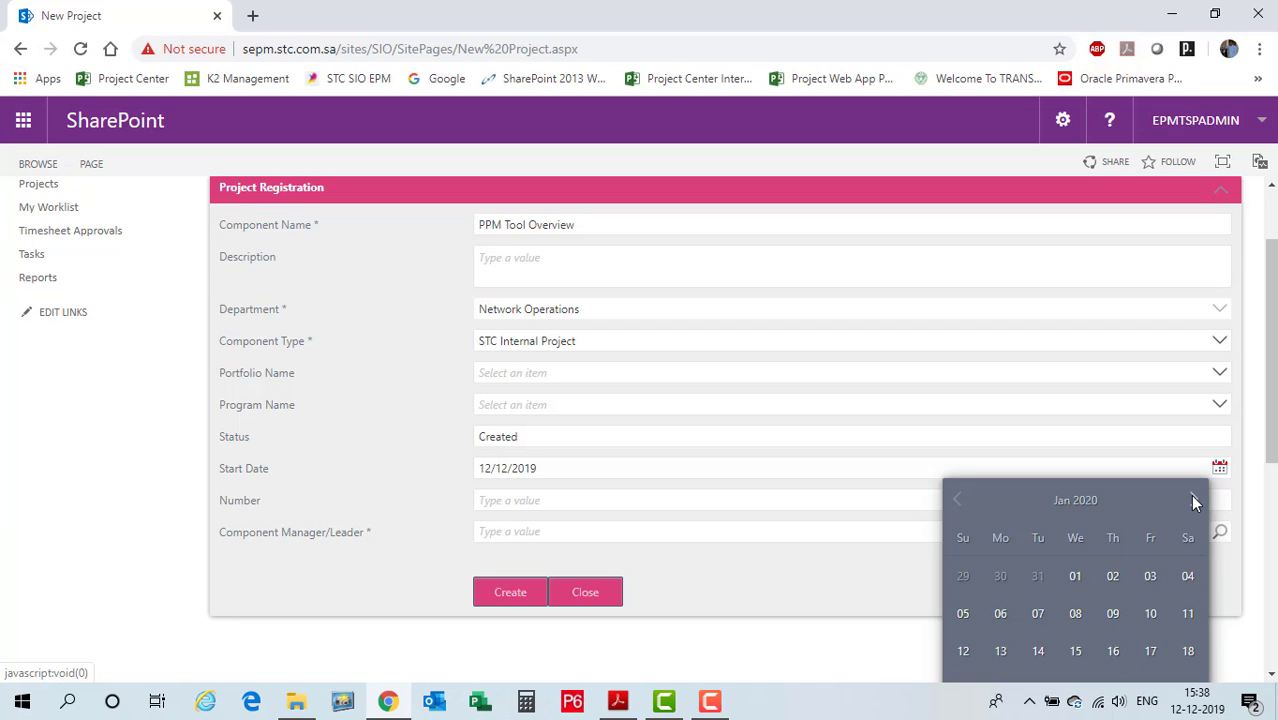
{"action": "left_click", "coordinate": [1077, 578]}
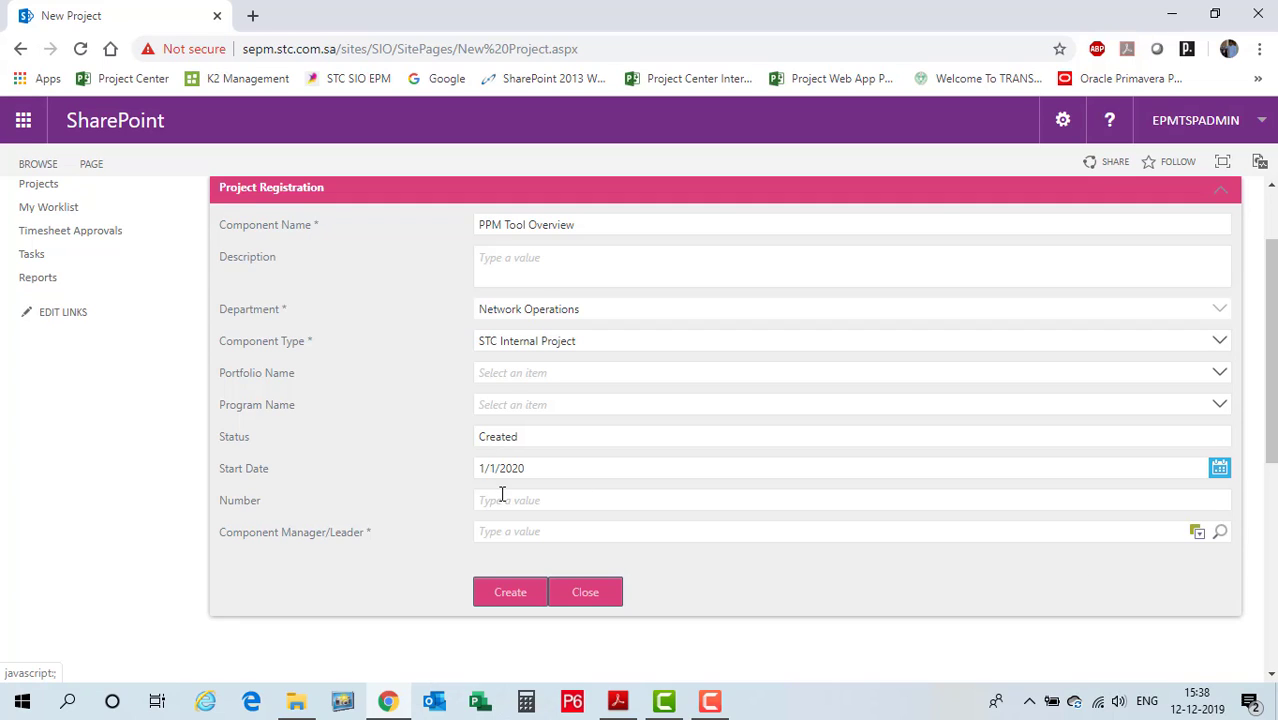
{"action": "left_click", "coordinate": [565, 500]}
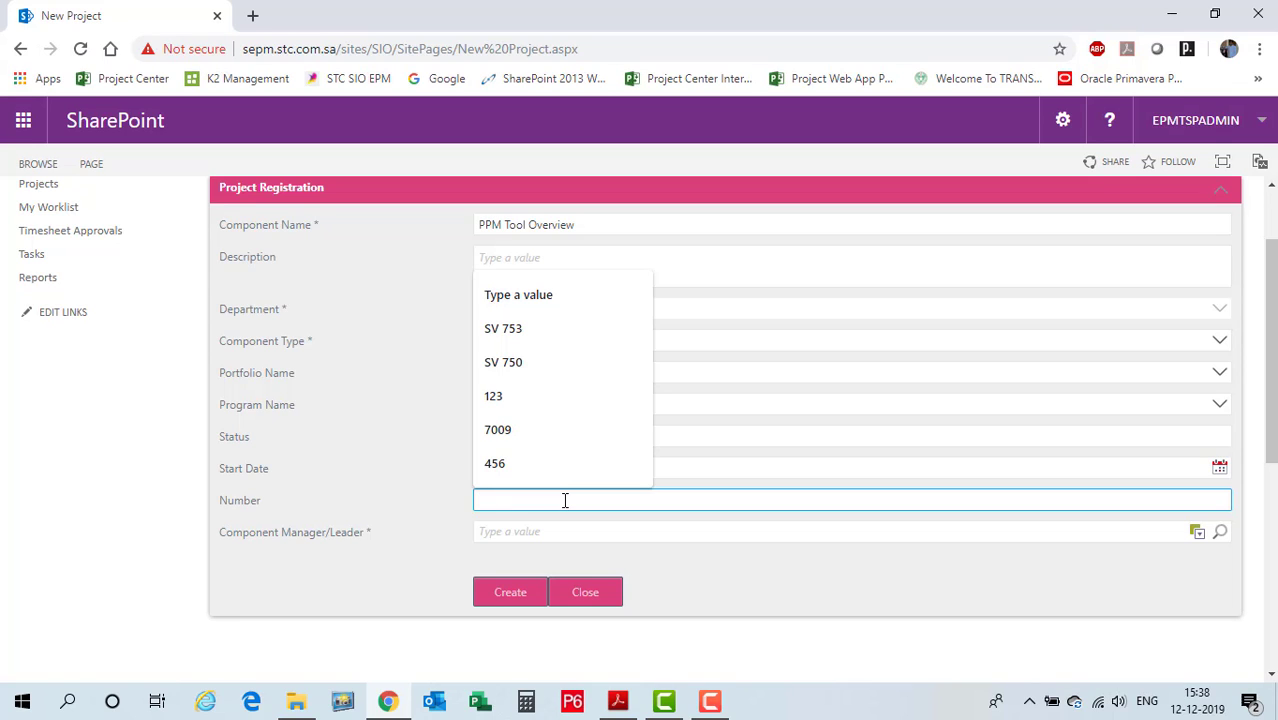
{"action": "type", "text": "A"}
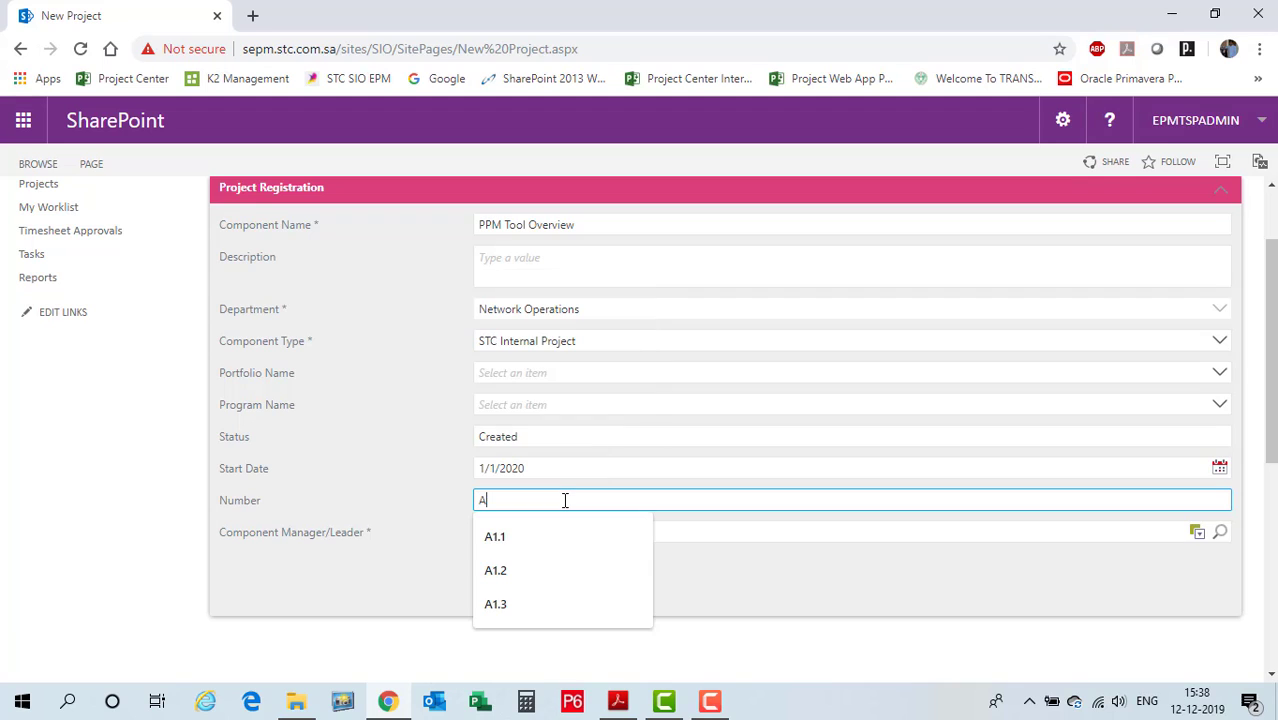
Step: Assign the admin account as component manager/leader and create the project
{"action": "left_click", "coordinate": [743, 533]}
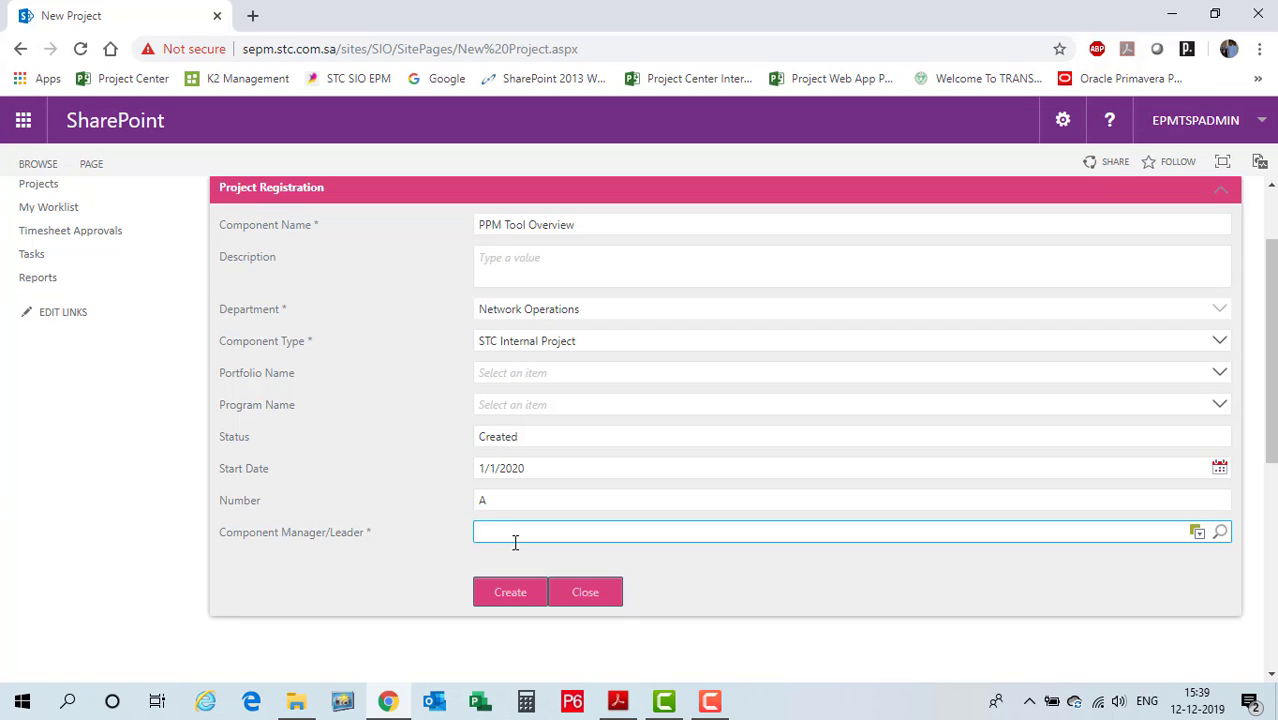
{"action": "type", "text": "epmtspadmin"}
{"action": "key", "text": "Return"}
{"action": "left_click", "coordinate": [513, 594]}
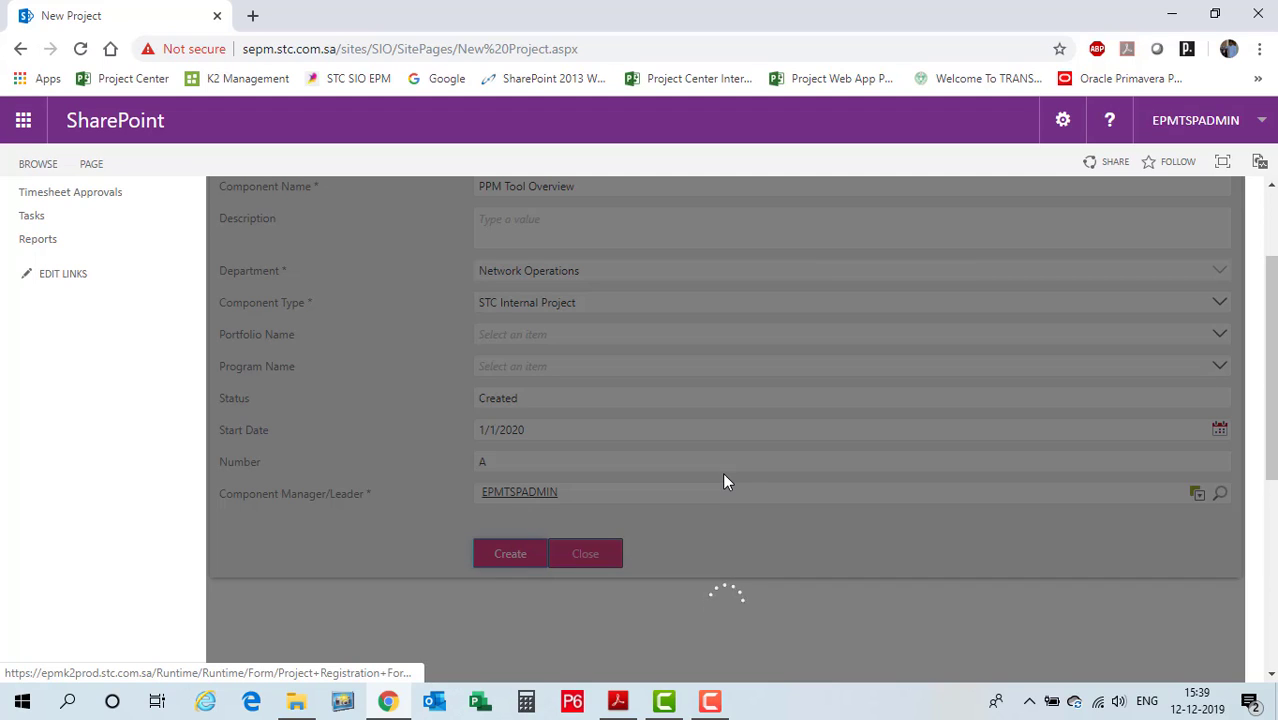
{"action": "left_click", "coordinate": [713, 700]}
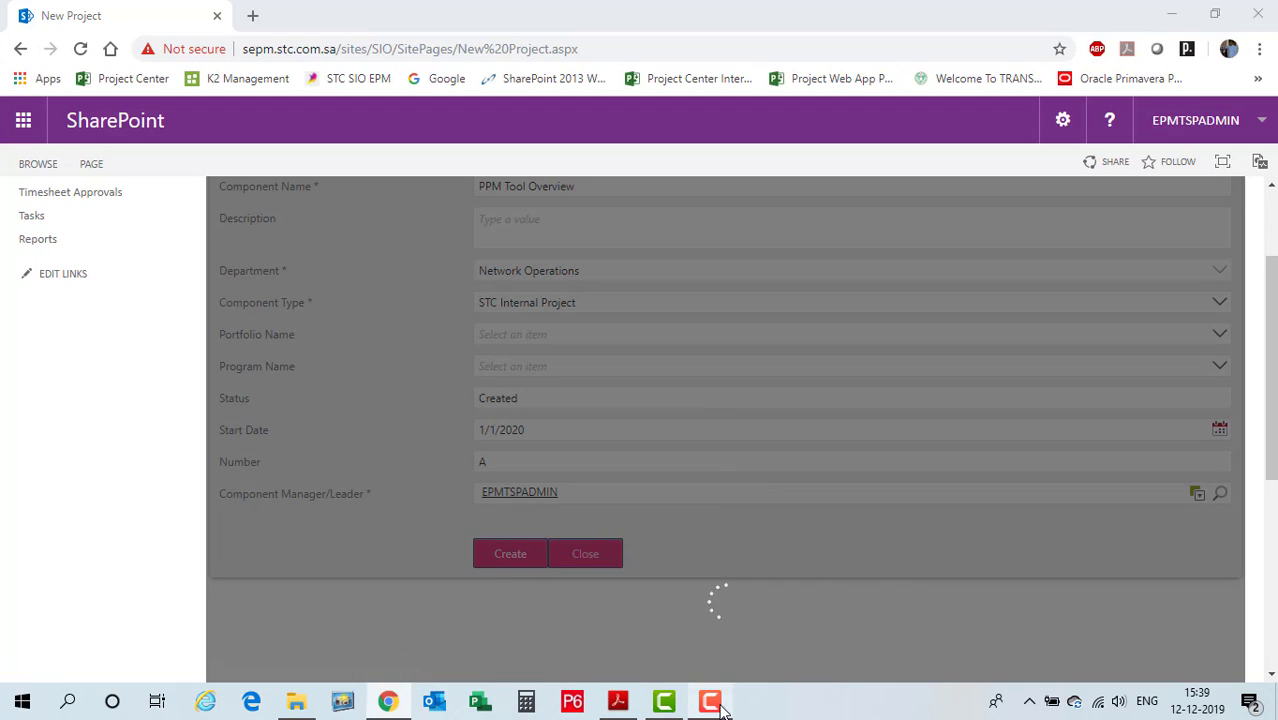
{"action": "left_click", "coordinate": [1190, 618]}
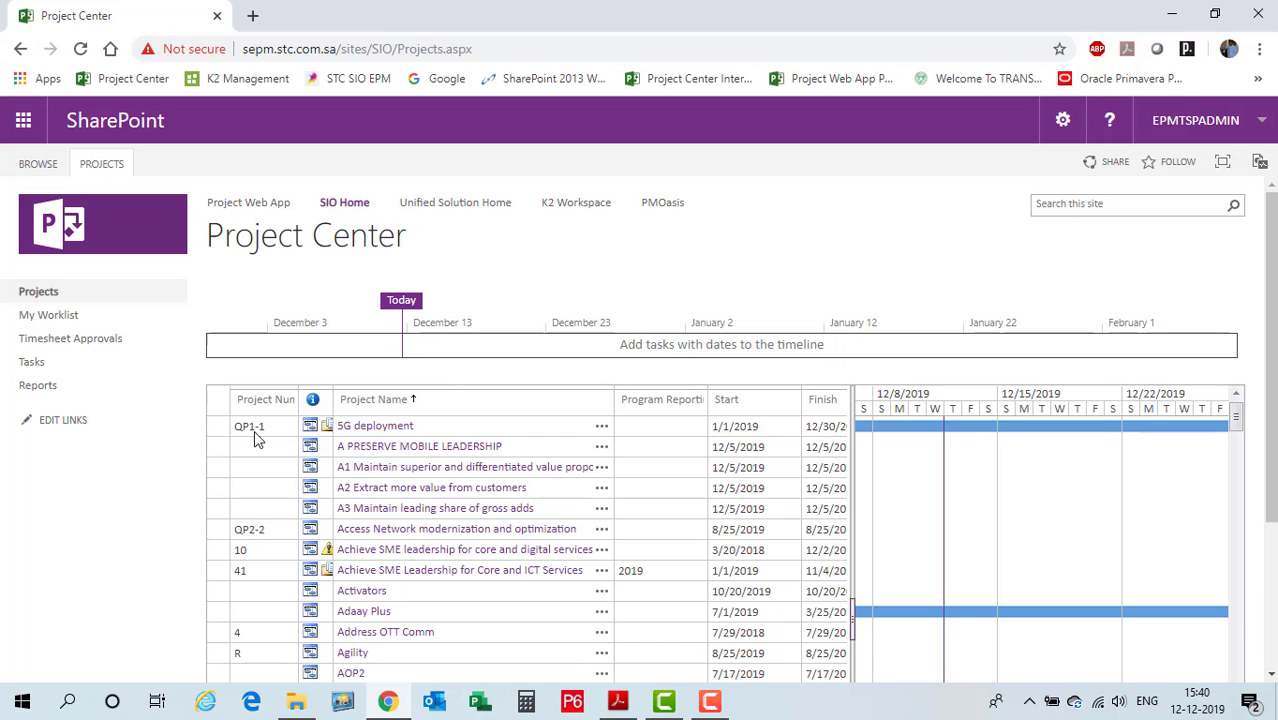
Step: Sort the project list ascending by project number and look through it for the PPM Tool Overview project
{"action": "left_click", "coordinate": [287, 402]}
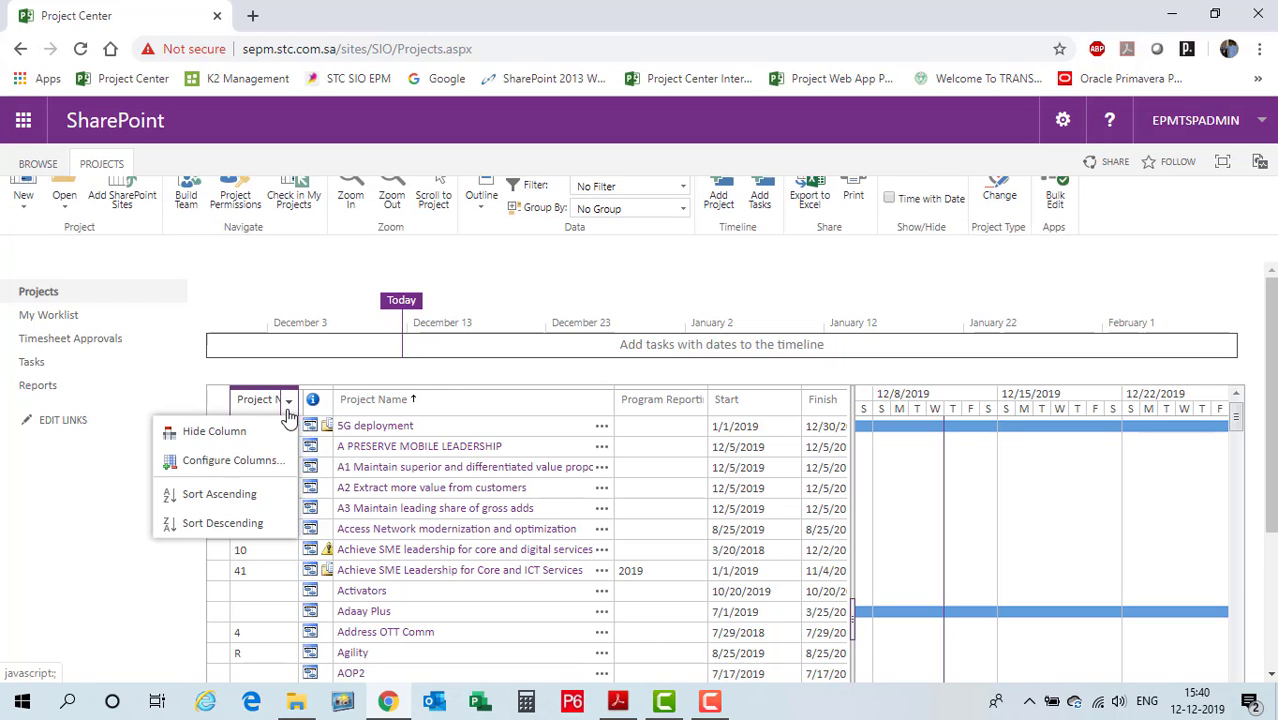
{"action": "left_click", "coordinate": [258, 490]}
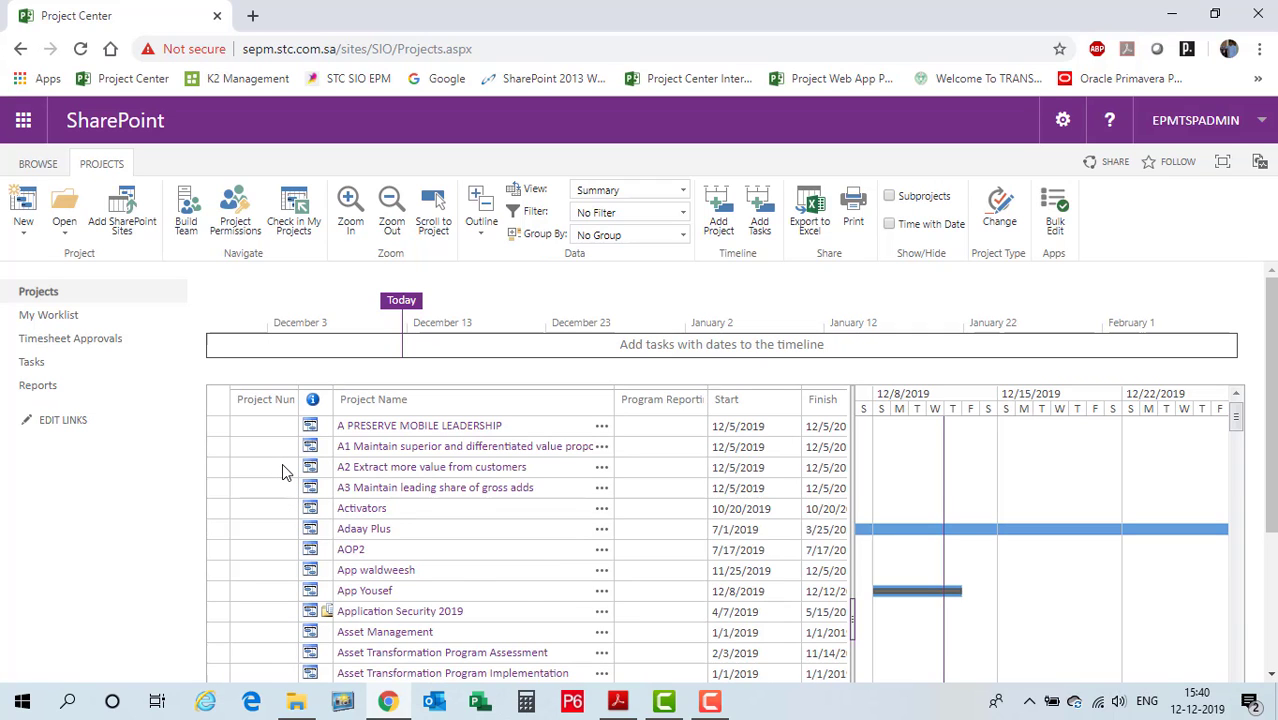
{"action": "scroll", "coordinate": [282, 463], "scroll_direction": "down", "scroll_amount": 2}
{"action": "scroll", "coordinate": [240, 495], "scroll_direction": "down", "scroll_amount": 1}
{"action": "scroll", "coordinate": [816, 537], "scroll_direction": "down", "scroll_amount": 3}
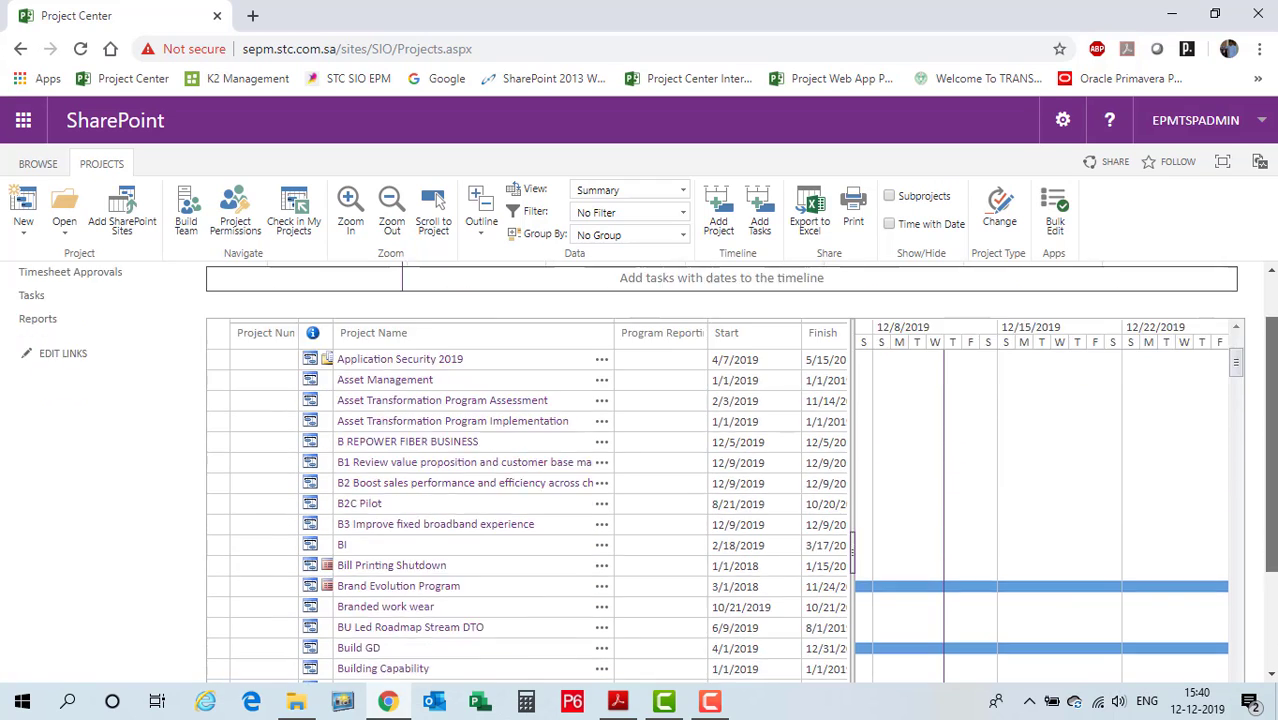
{"action": "scroll", "coordinate": [465, 480], "scroll_direction": "down", "scroll_amount": 10}
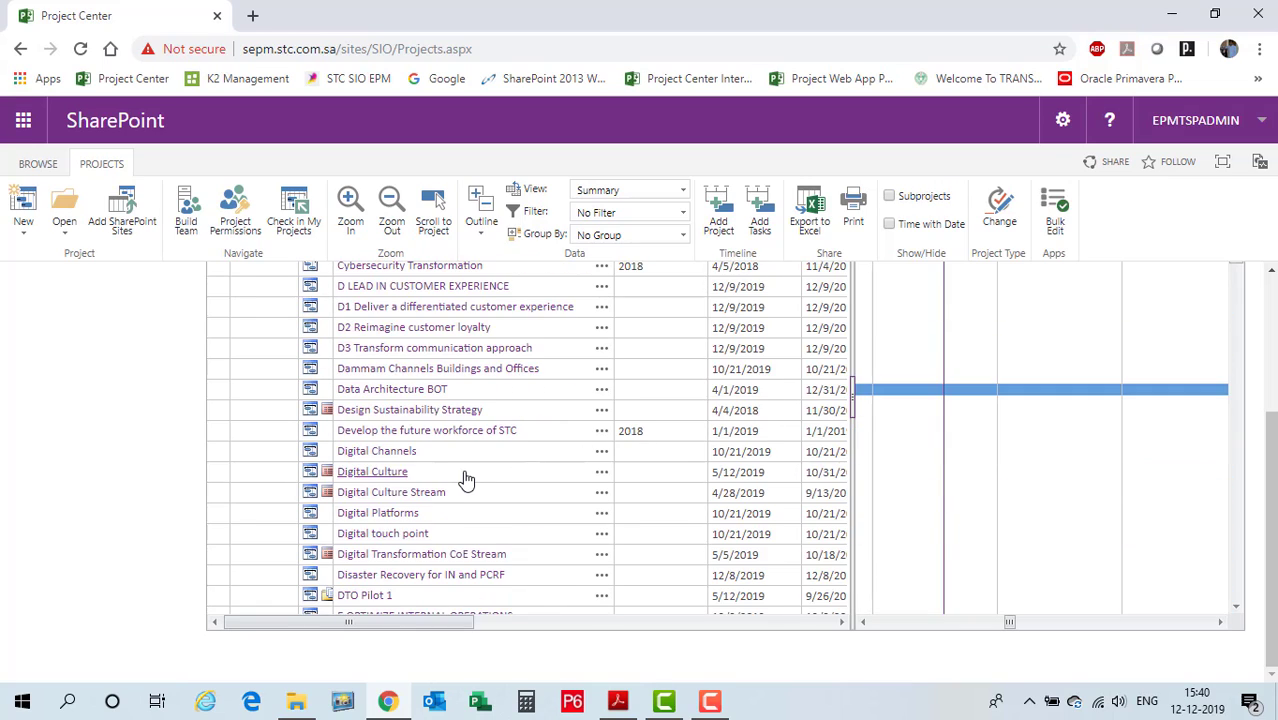
{"action": "scroll", "coordinate": [465, 480], "scroll_direction": "down", "scroll_amount": 15}
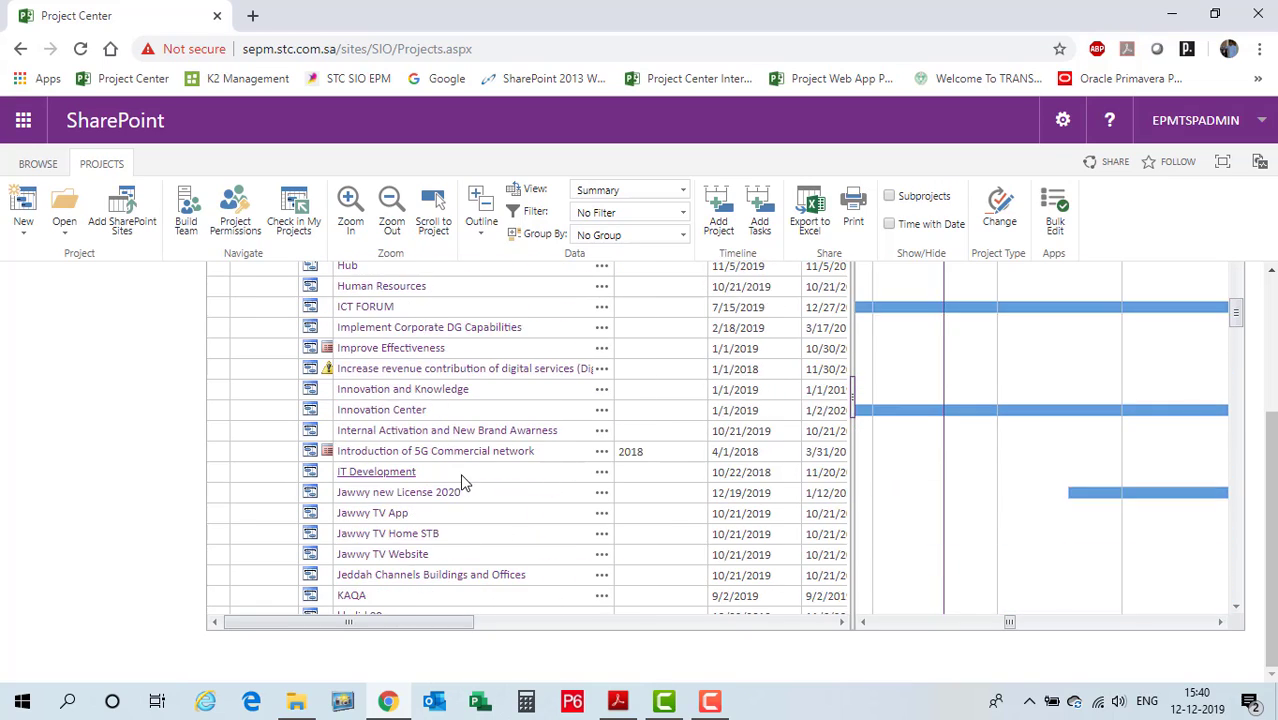
{"action": "scroll", "coordinate": [463, 480], "scroll_direction": "down", "scroll_amount": 4}
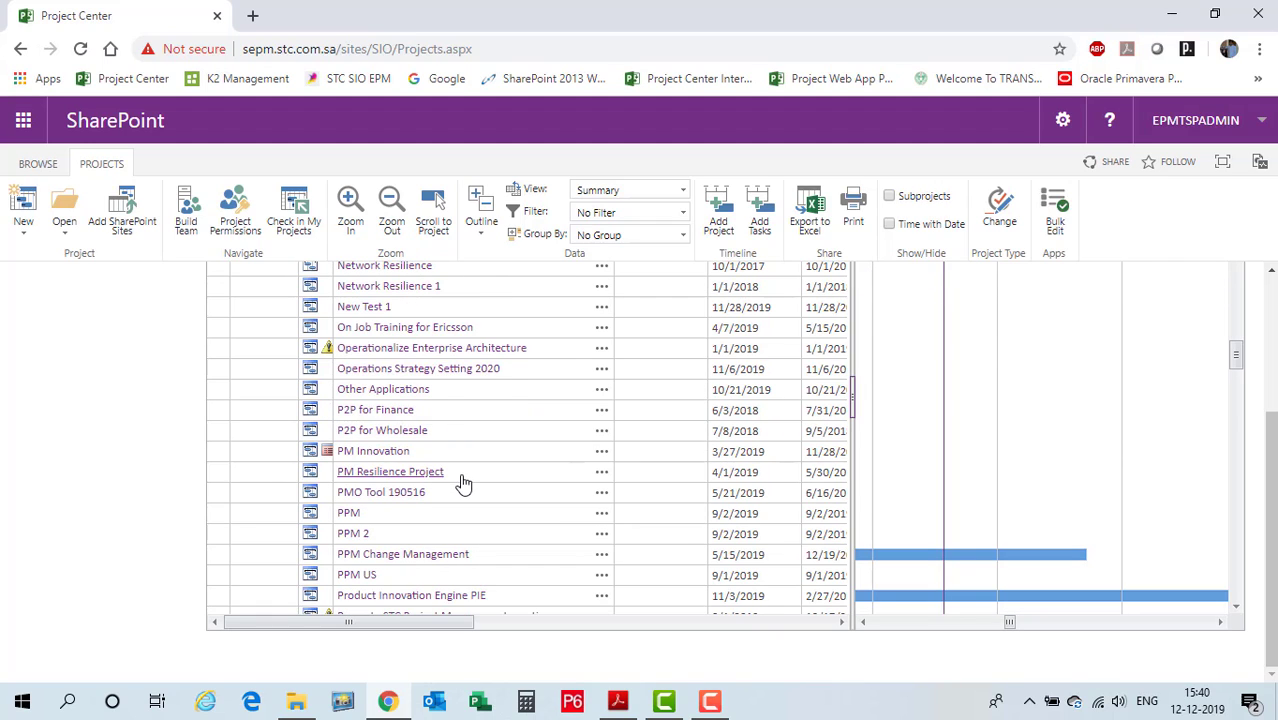
{"action": "scroll", "coordinate": [448, 460], "scroll_direction": "down", "scroll_amount": 1}
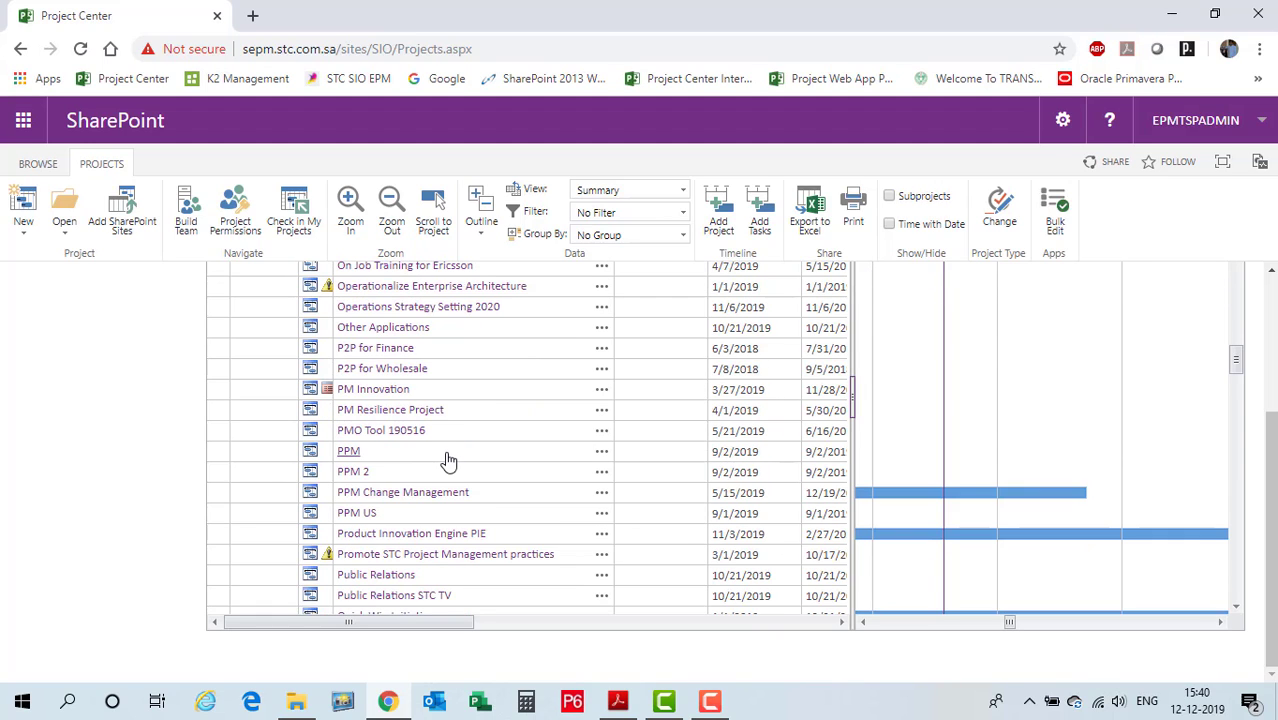
{"action": "scroll", "coordinate": [450, 476], "scroll_direction": "down", "scroll_amount": 1}
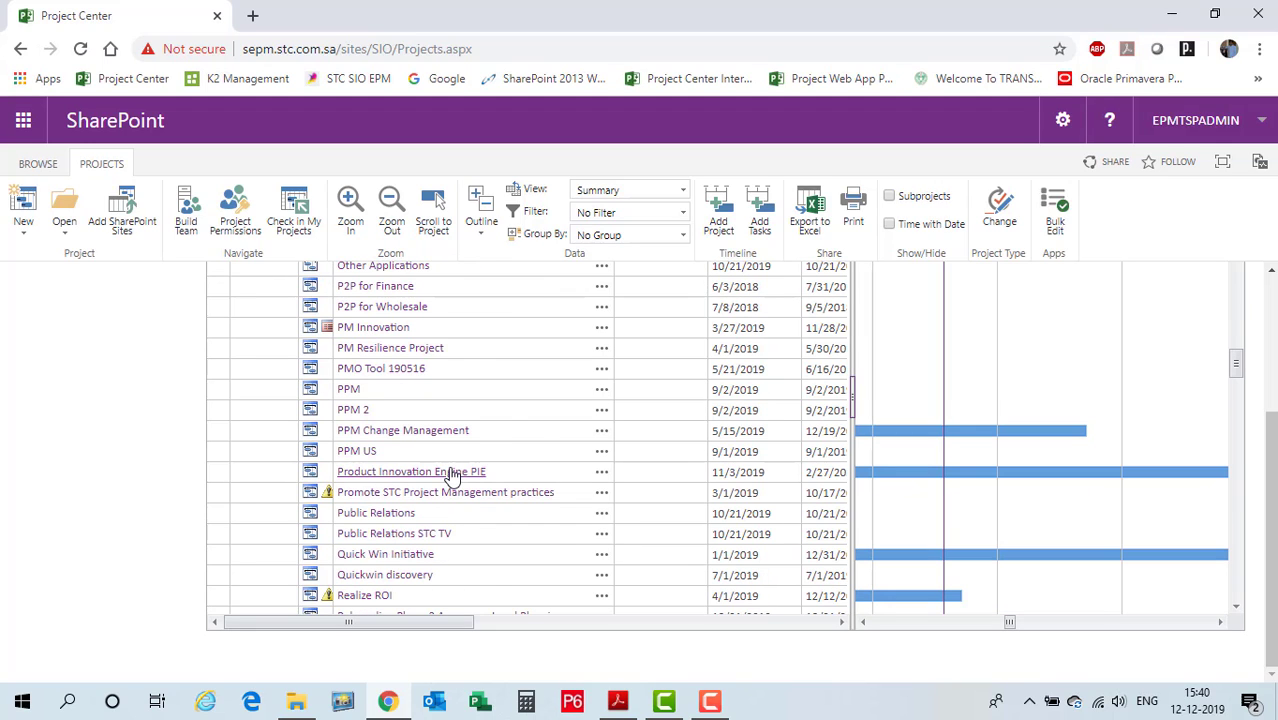
{"action": "scroll", "coordinate": [450, 476], "scroll_direction": "down", "scroll_amount": 1}
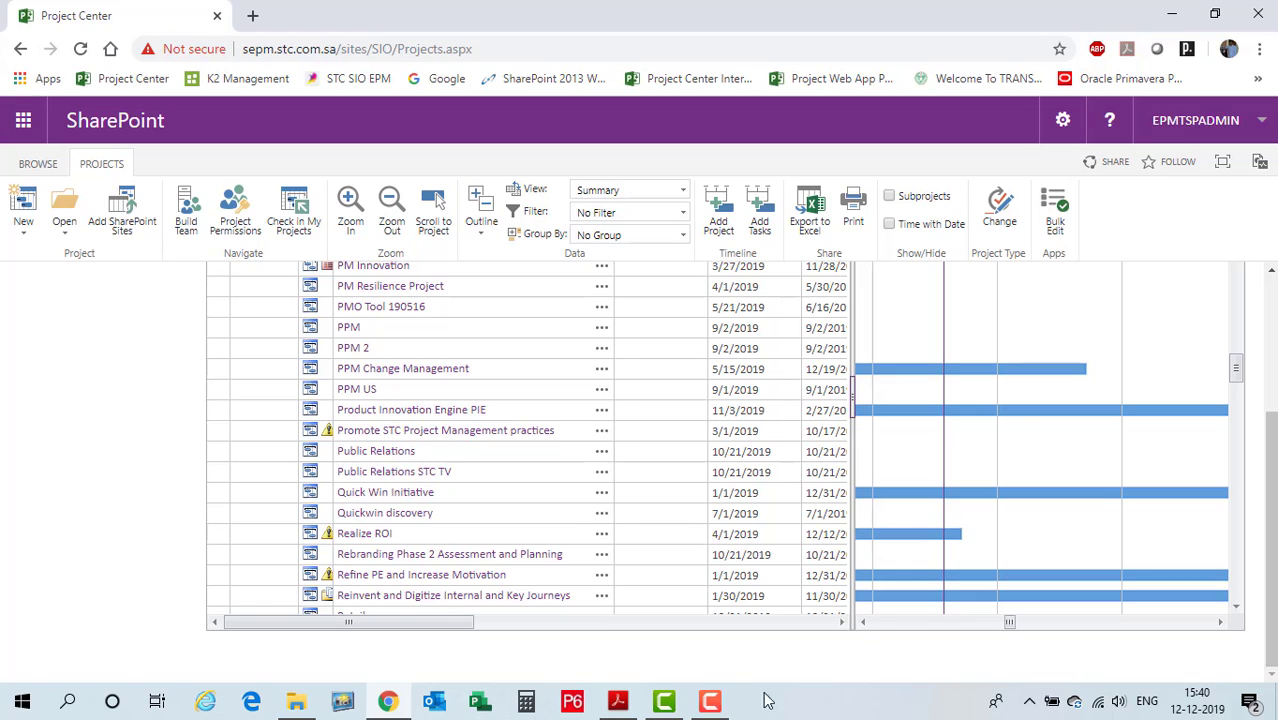
{"action": "left_click", "coordinate": [710, 700]}
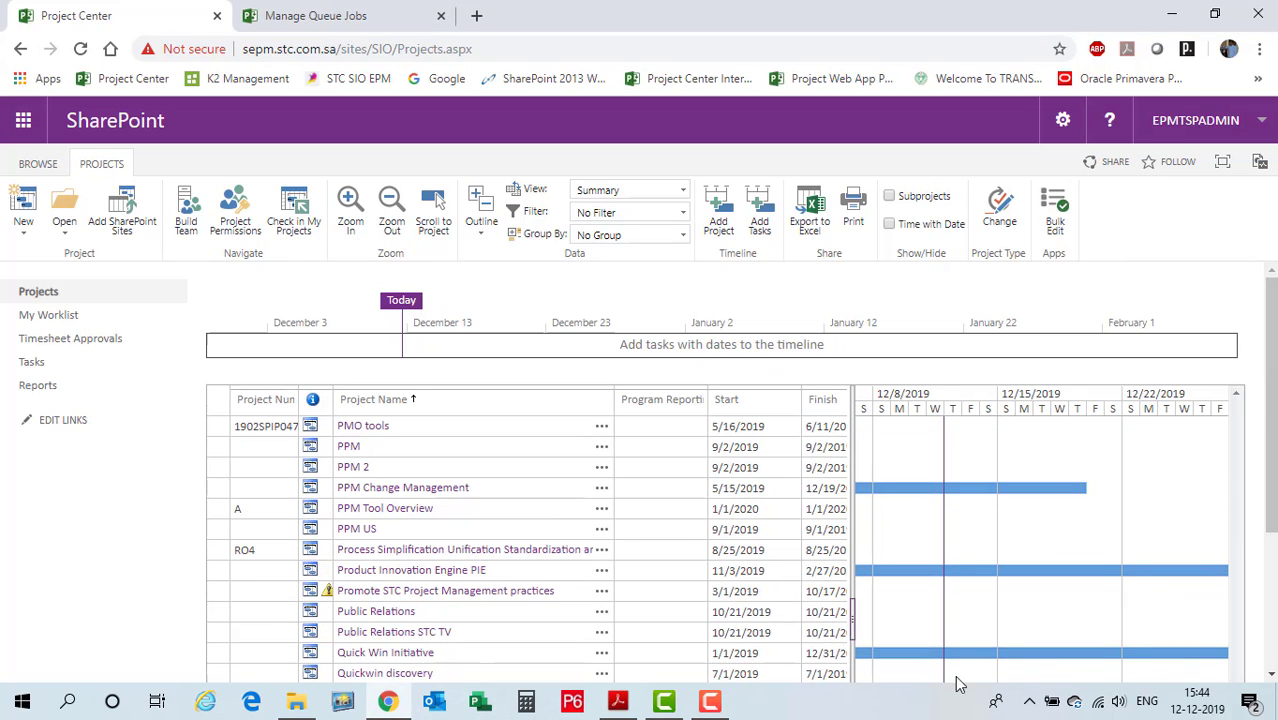
Step: Open the PPM Tool Overview project and examine its workflow stages on the stage status page
{"action": "left_click", "coordinate": [386, 510]}
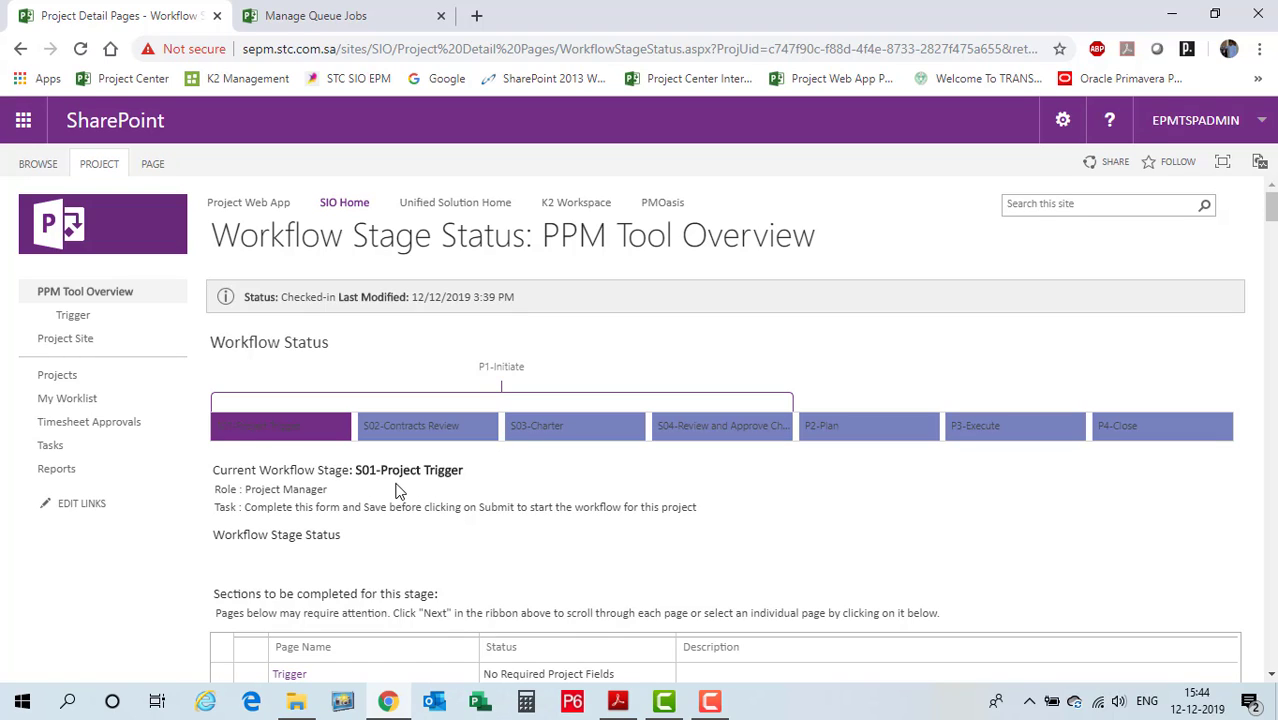
{"action": "left_click", "coordinate": [288, 440]}
{"action": "key", "text": "ctrl"}
{"action": "key", "text": "ctrl"}
{"action": "key", "text": "ctrl"}
{"action": "key", "text": "ctrl"}
{"action": "key", "text": "ctrl"}
Step: Open the project's Trigger page and look through the Project Trigger form's fields
{"action": "left_click", "coordinate": [103, 300]}
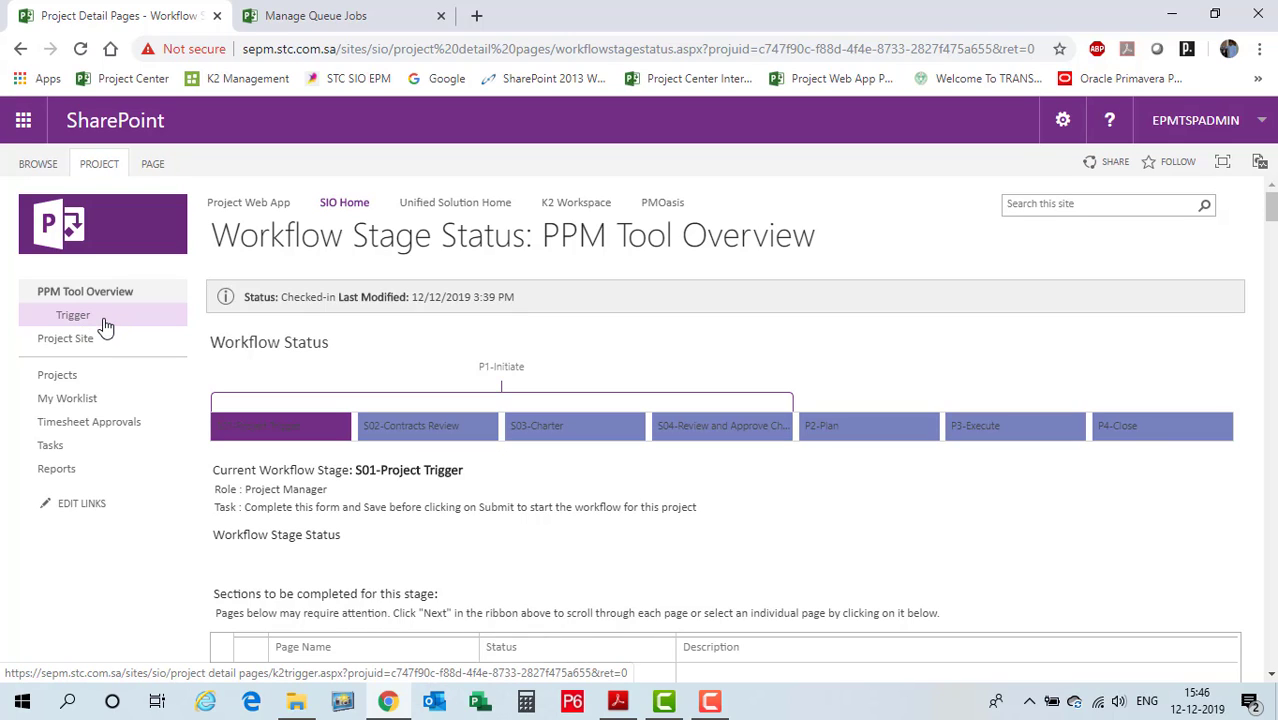
{"action": "left_click", "coordinate": [105, 325]}
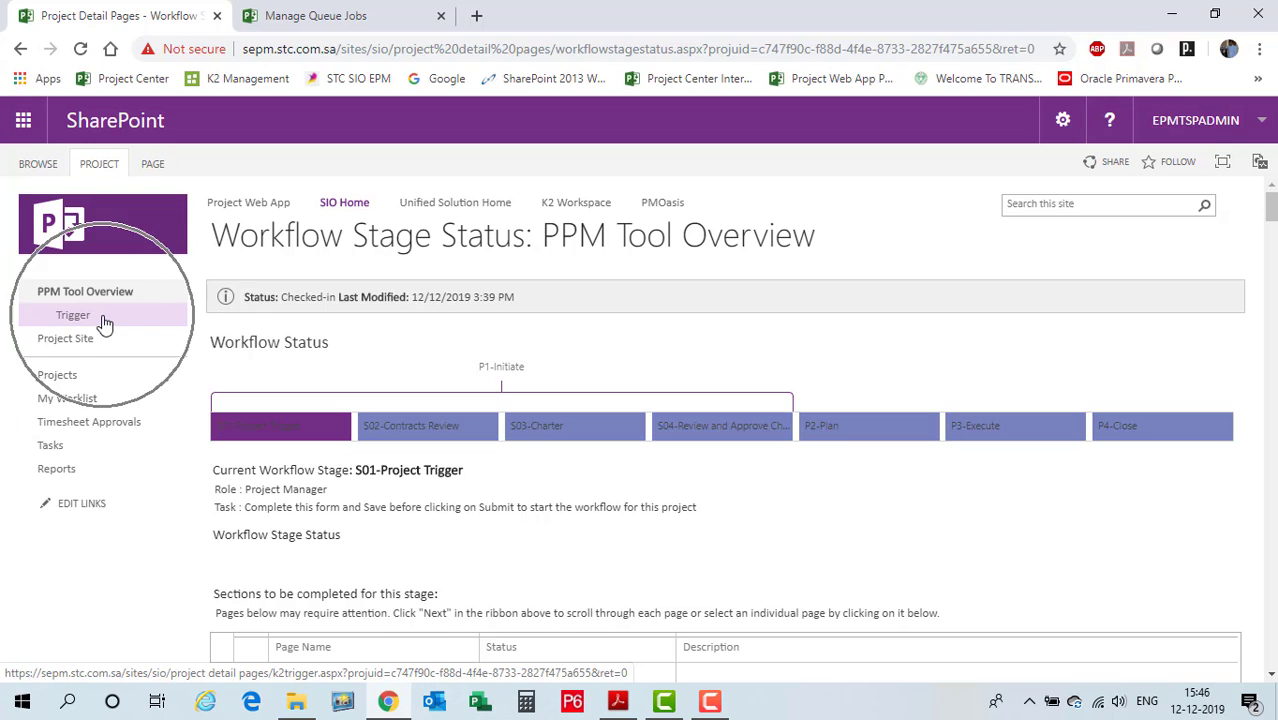
{"action": "left_click", "coordinate": [105, 324]}
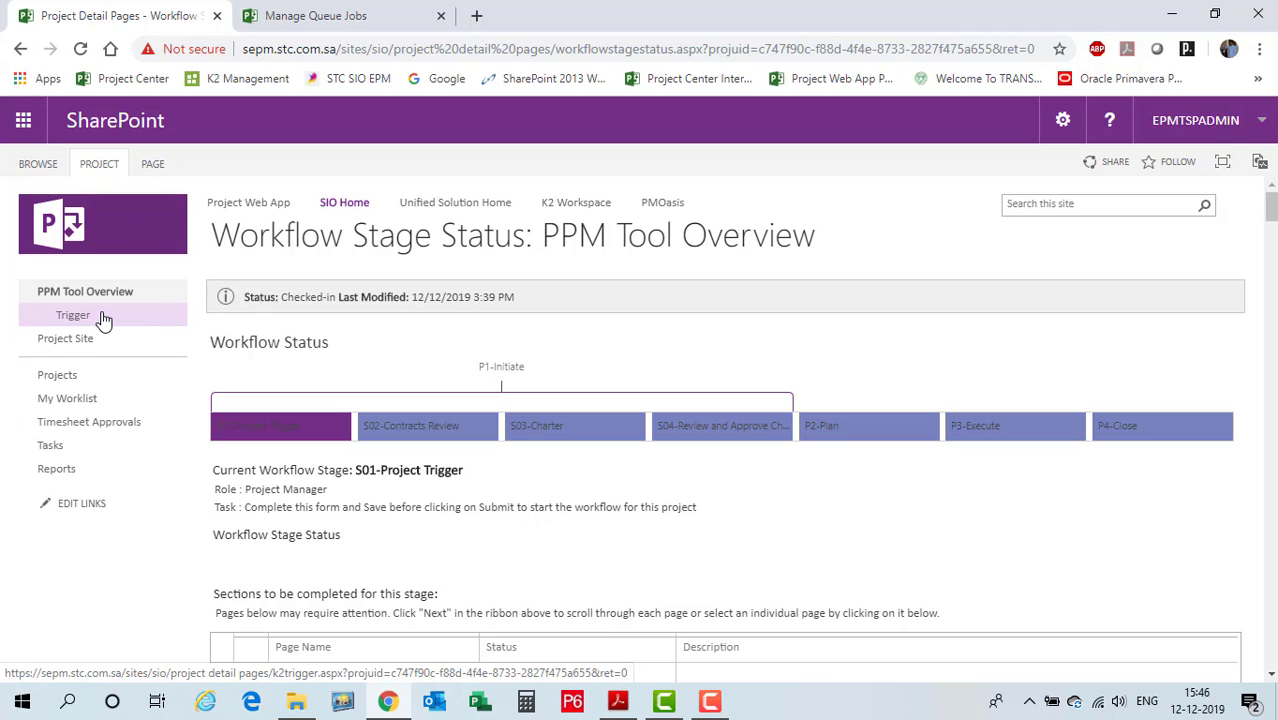
{"action": "left_click", "coordinate": [104, 320]}
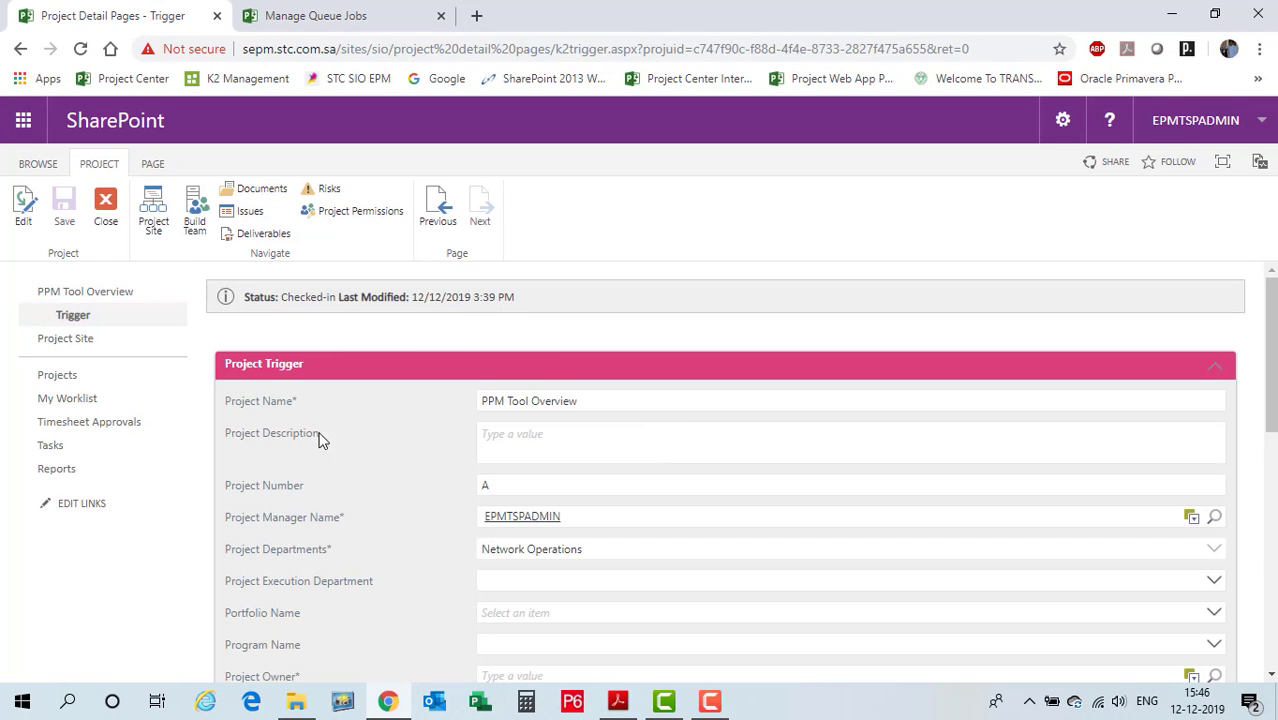
{"action": "scroll", "coordinate": [640, 470], "scroll_direction": "down", "scroll_amount": 1}
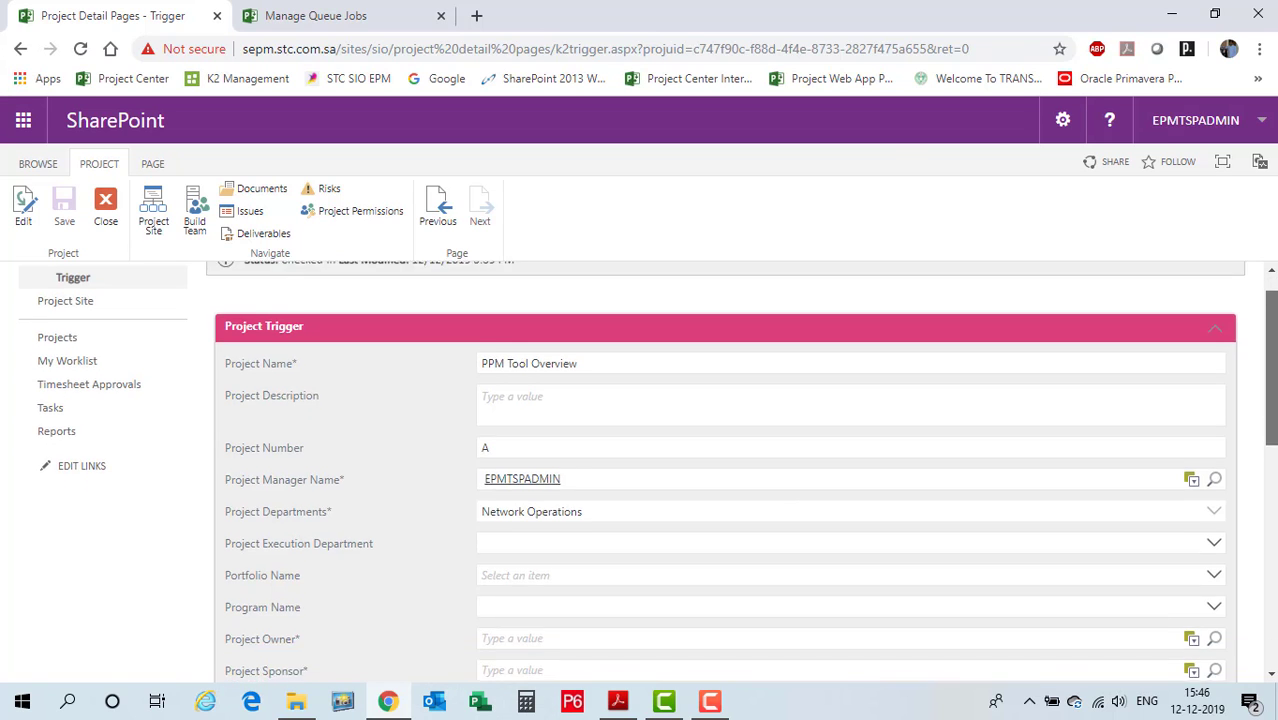
{"action": "scroll", "coordinate": [640, 470], "scroll_direction": "down", "scroll_amount": 2}
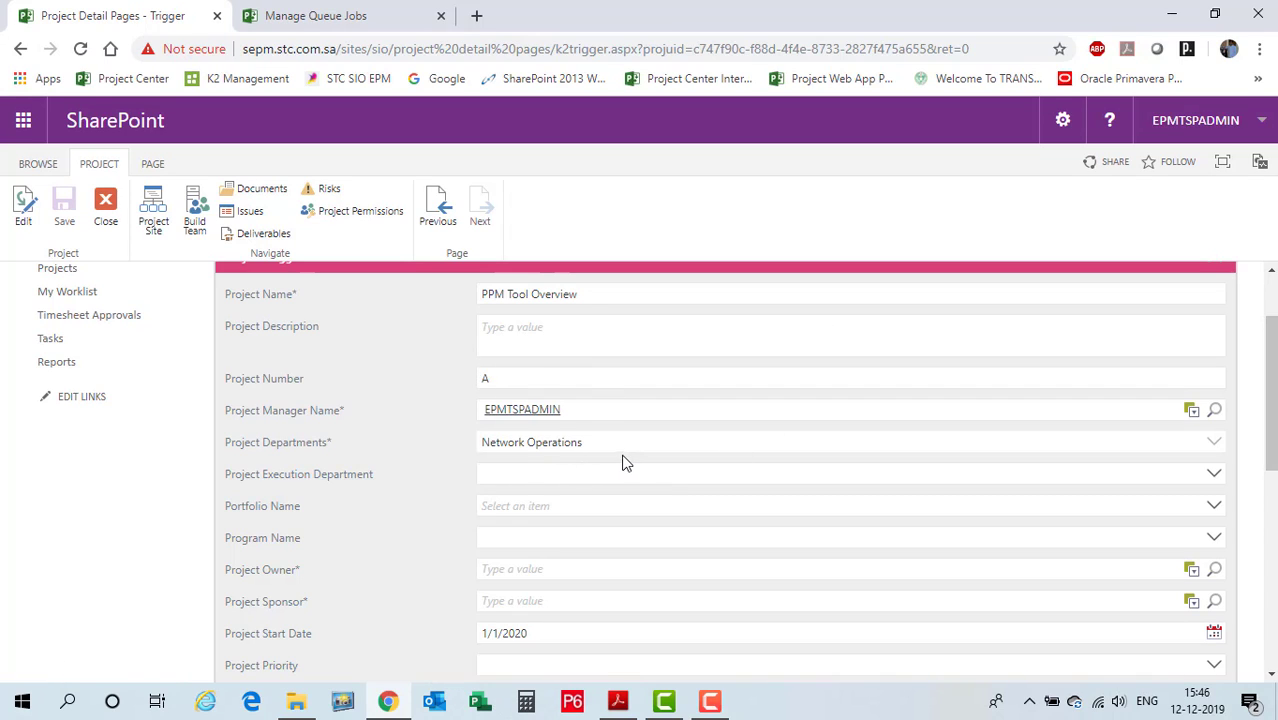
Step: Set the Project Execution Department to Network Operations in the Project Trigger form
{"action": "left_click", "coordinate": [480, 481]}
{"action": "left_click", "coordinate": [503, 480]}
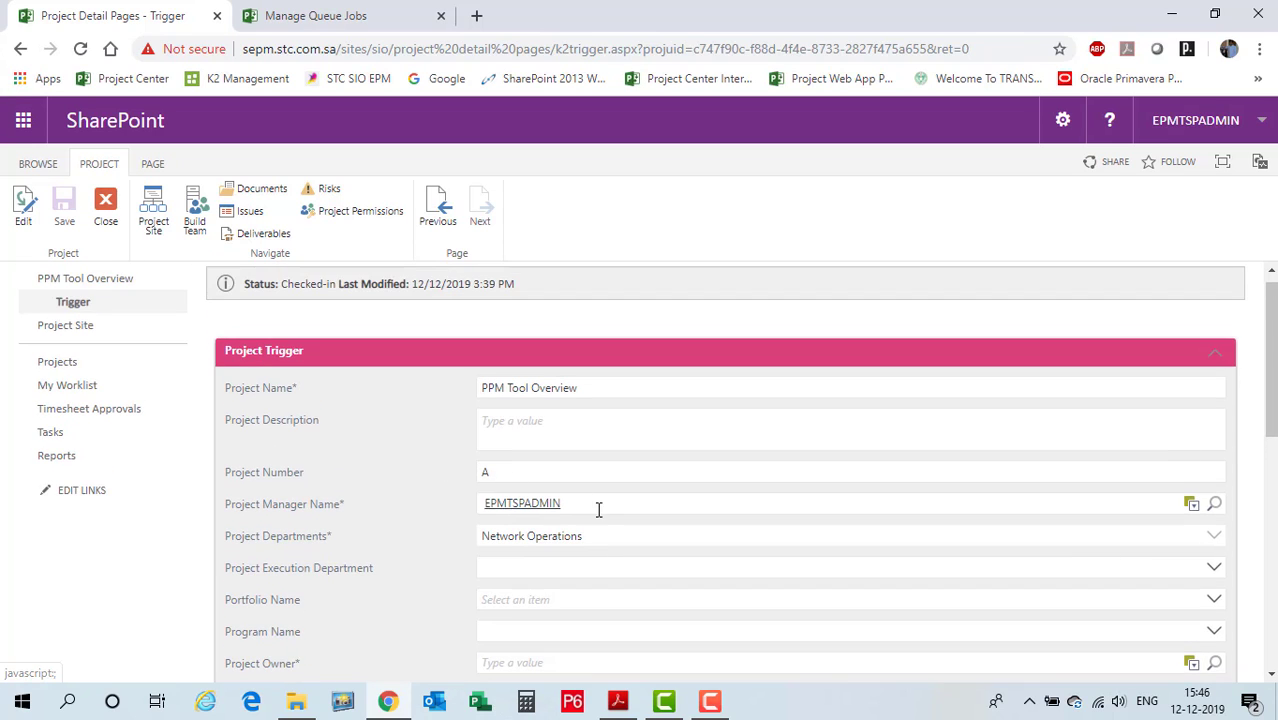
{"action": "left_click", "coordinate": [539, 479]}
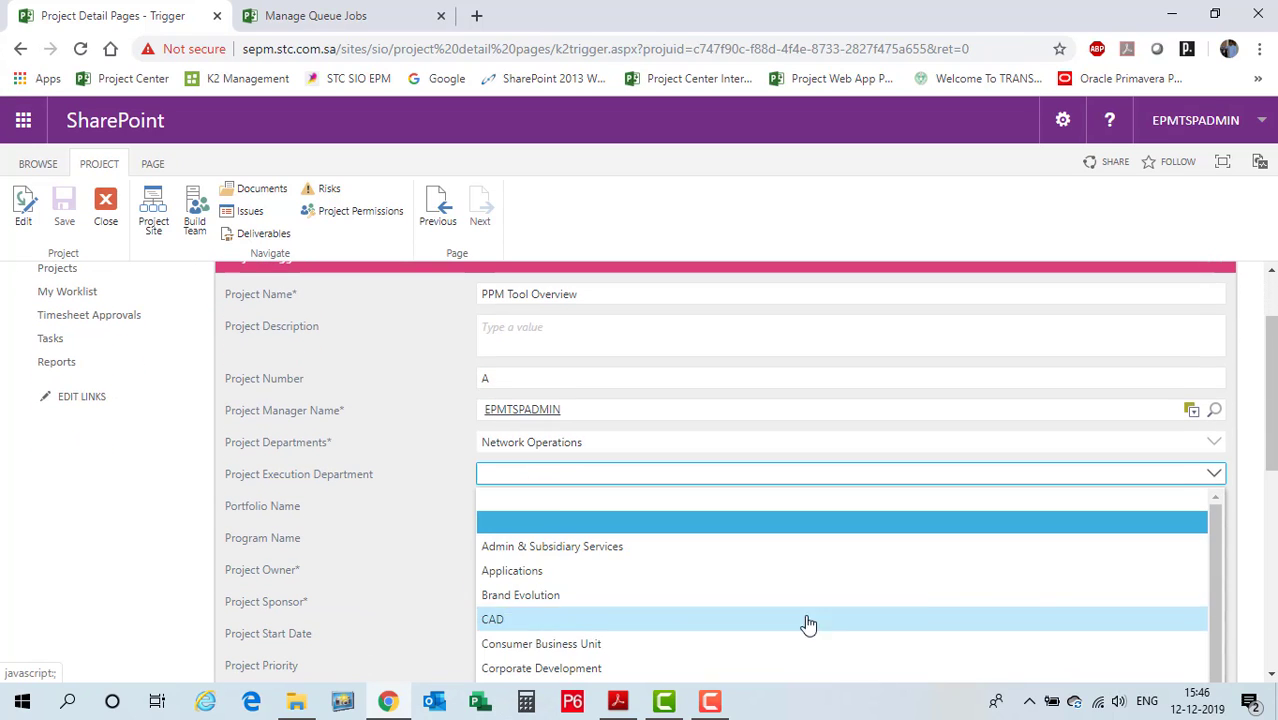
{"action": "scroll", "coordinate": [1262, 450], "scroll_direction": "down", "scroll_amount": 2}
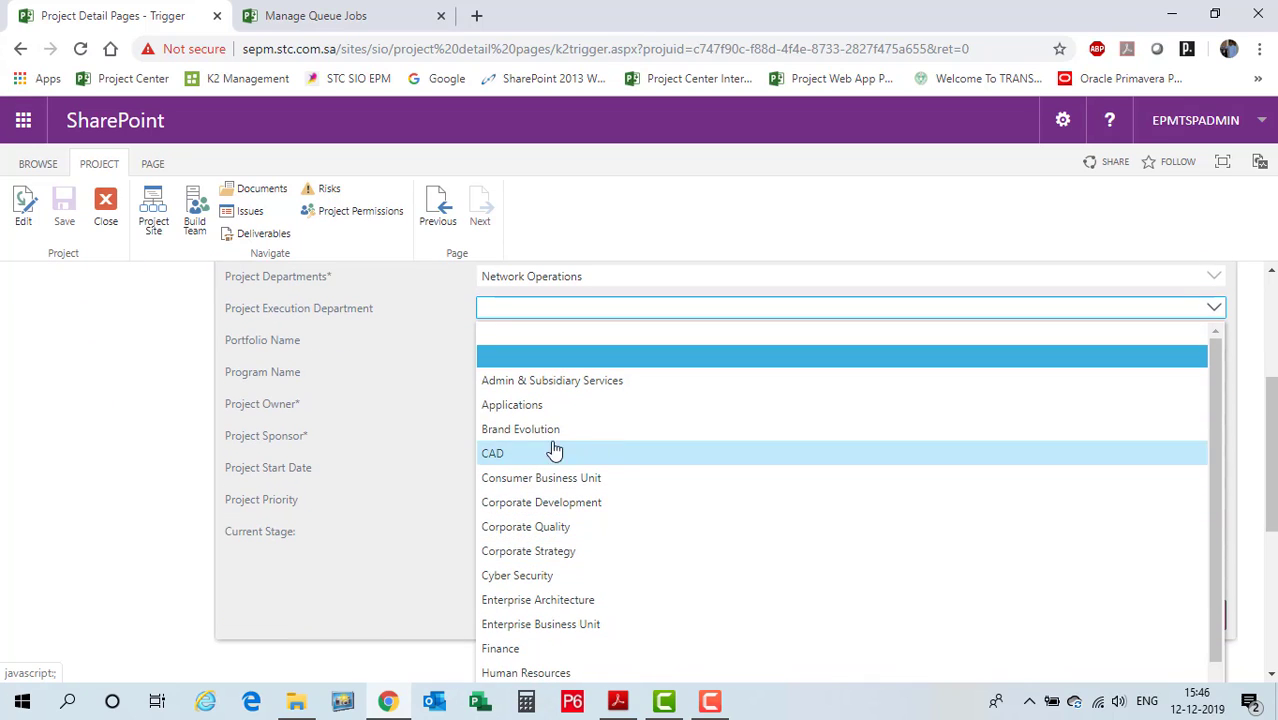
{"action": "scroll", "coordinate": [638, 550], "scroll_direction": "down", "scroll_amount": 1}
{"action": "scroll", "coordinate": [638, 550], "scroll_direction": "down", "scroll_amount": 3}
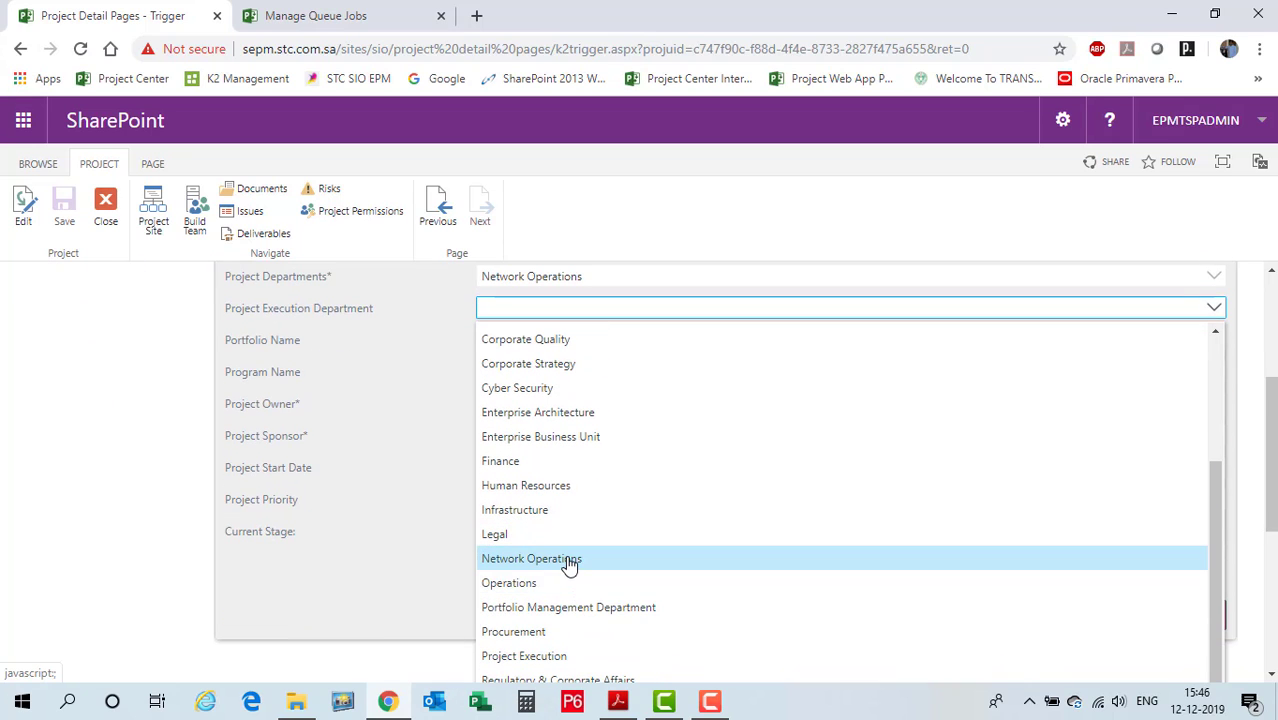
{"action": "left_click", "coordinate": [568, 558]}
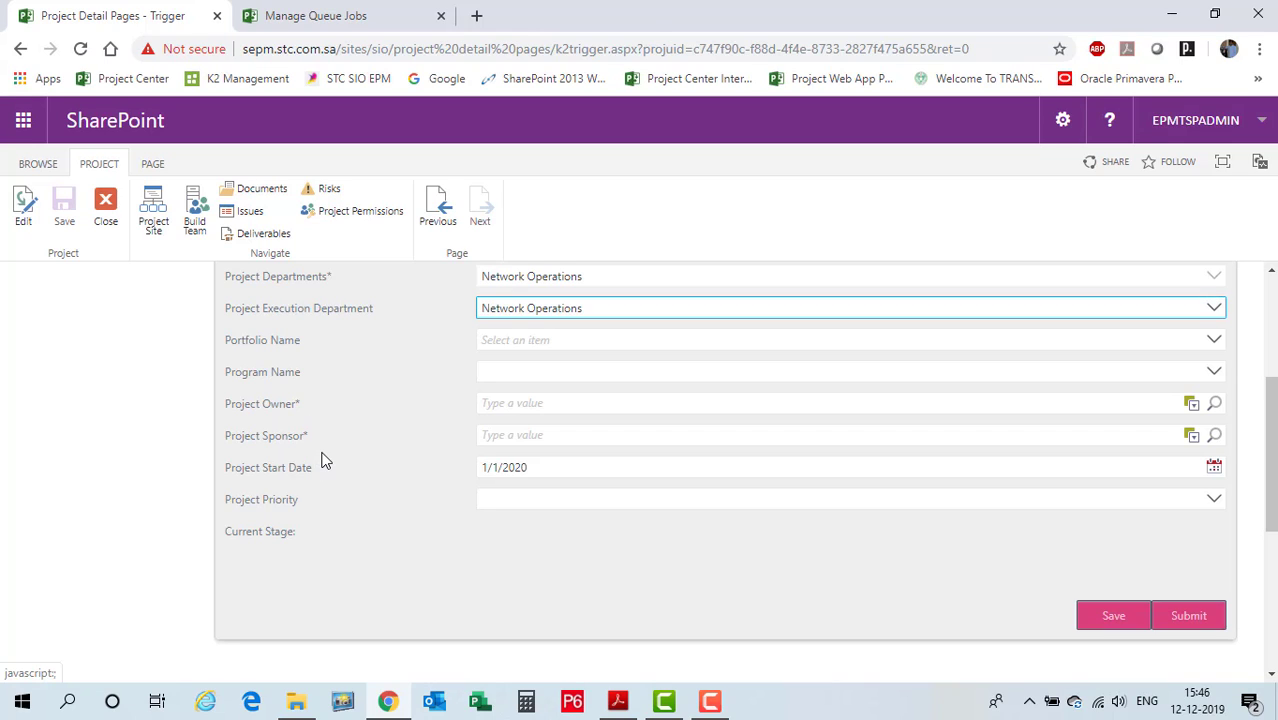
Step: Assign the admin account as both Project Owner and Project Sponsor in the Project Trigger form
{"action": "left_click", "coordinate": [503, 404]}
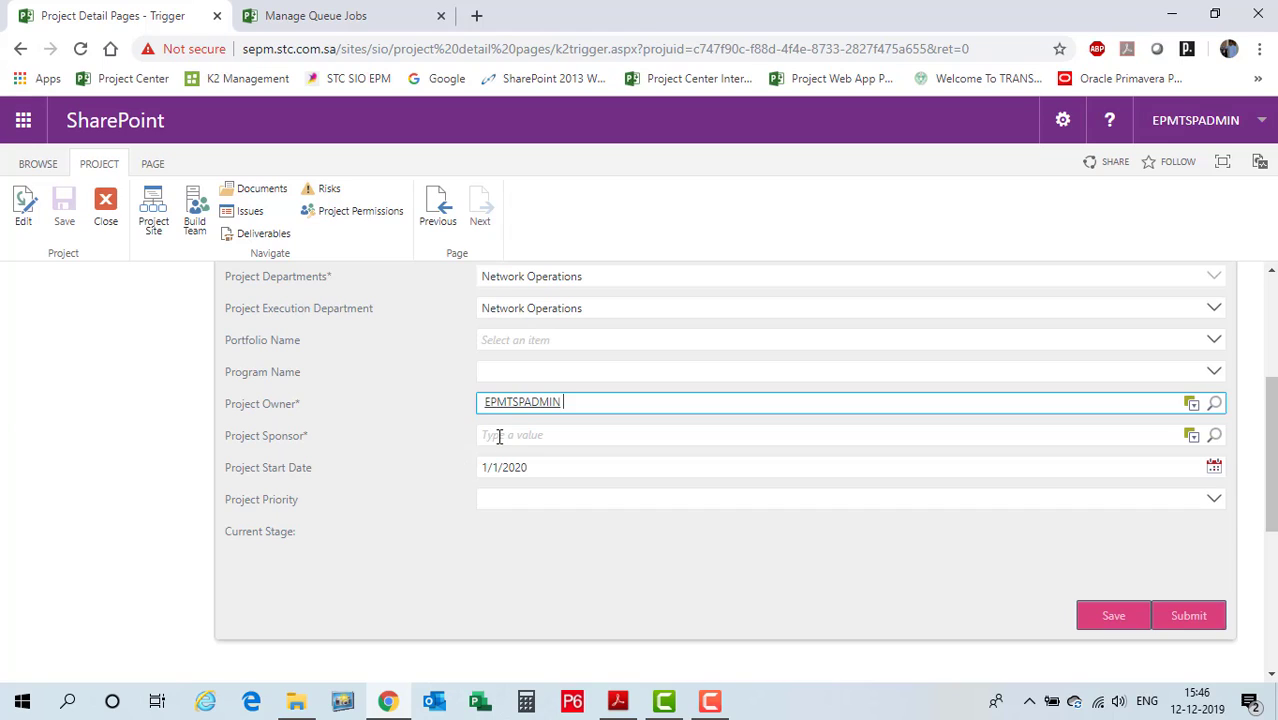
{"action": "left_click", "coordinate": [498, 436]}
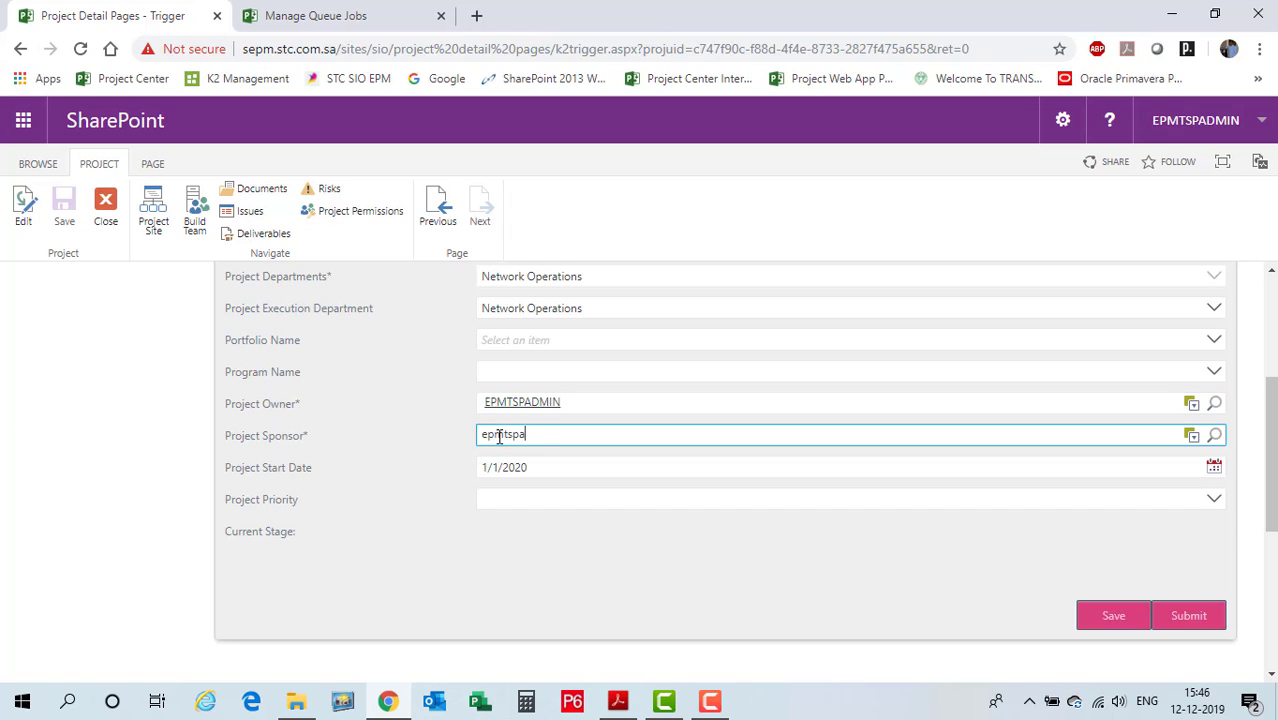
{"action": "key", "text": "Return"}
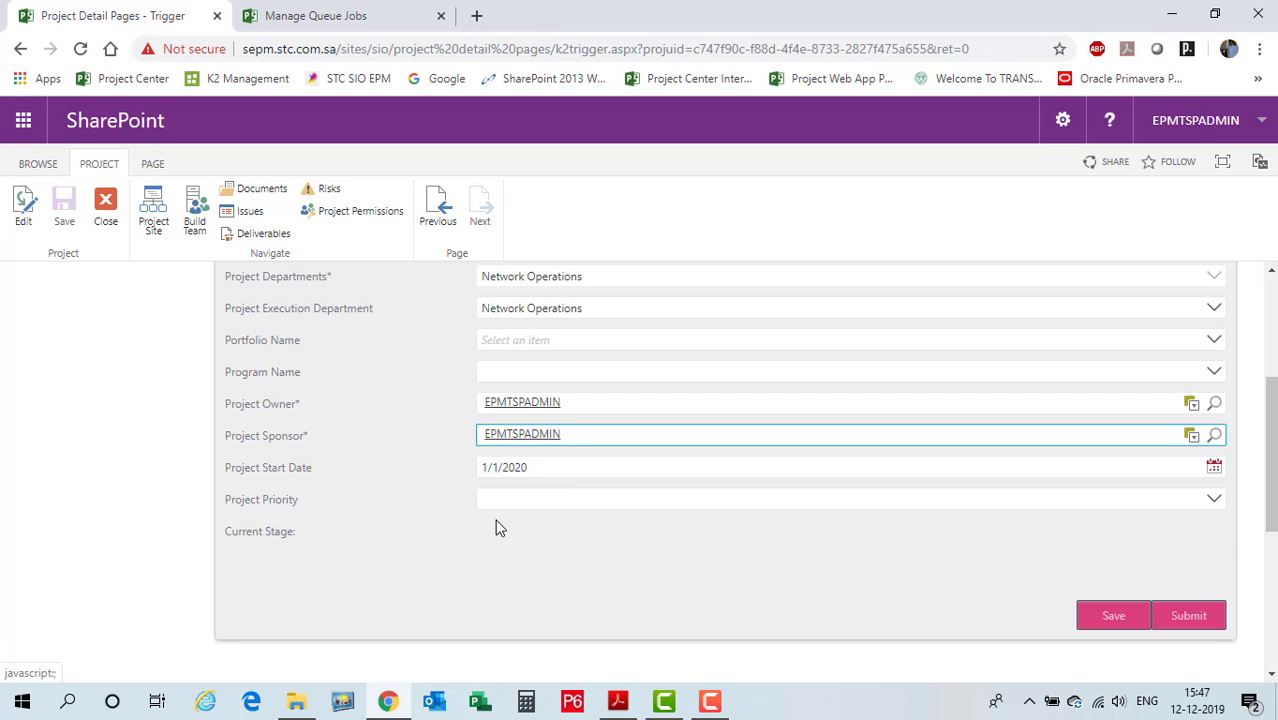
Step: Set the Project Priority to Medium and submit the Project Trigger form
{"action": "left_click", "coordinate": [522, 512]}
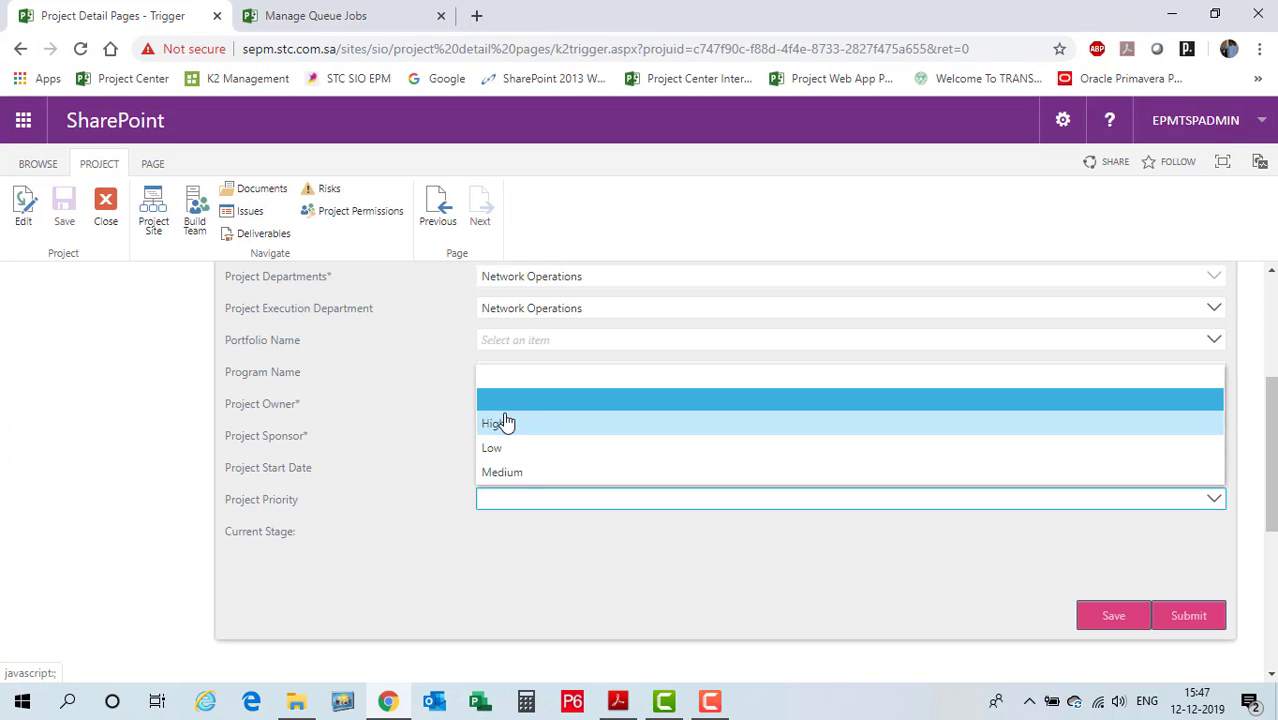
{"action": "left_click", "coordinate": [540, 474]}
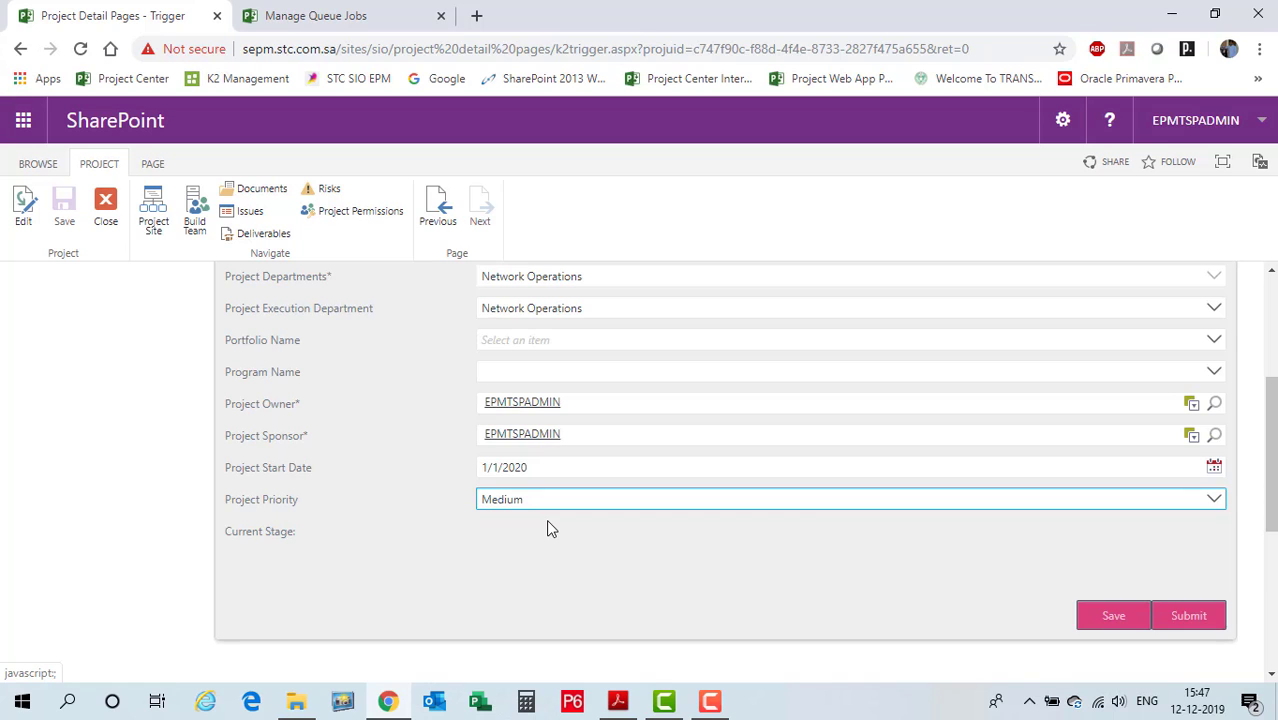
{"action": "scroll", "coordinate": [551, 522], "scroll_direction": "up", "scroll_amount": 5}
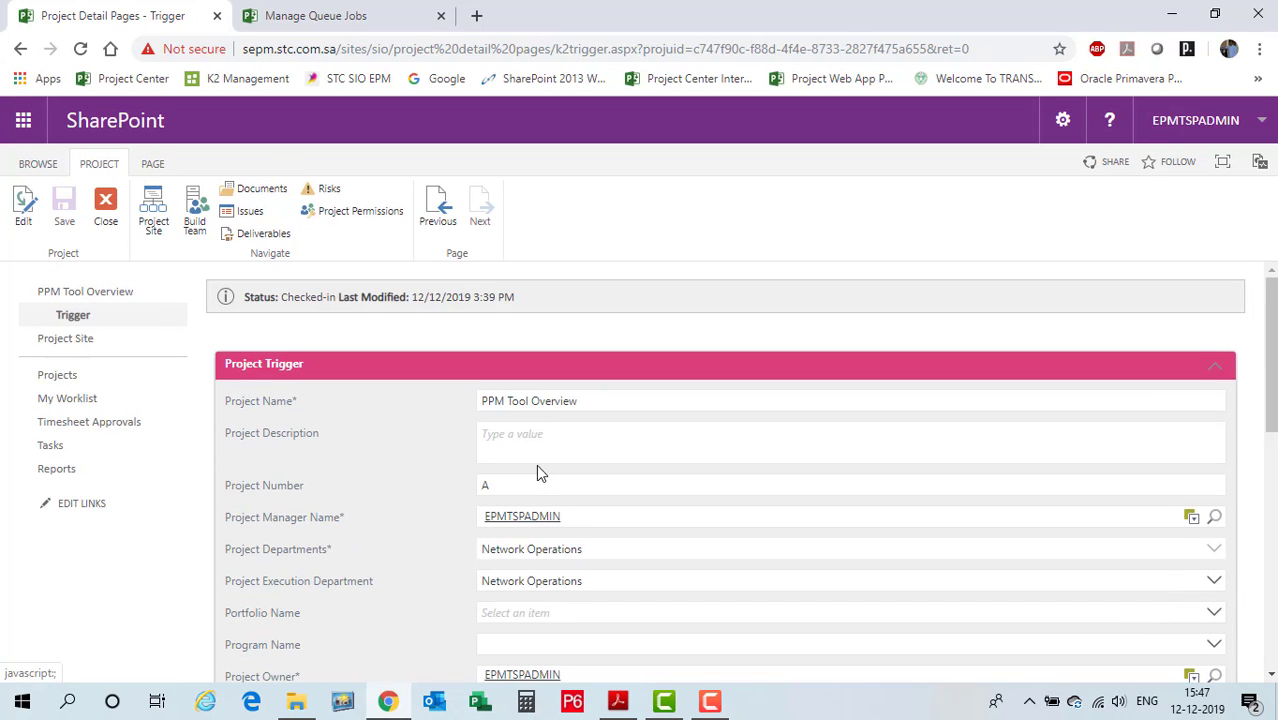
{"action": "scroll", "coordinate": [580, 490], "scroll_direction": "down", "scroll_amount": 5}
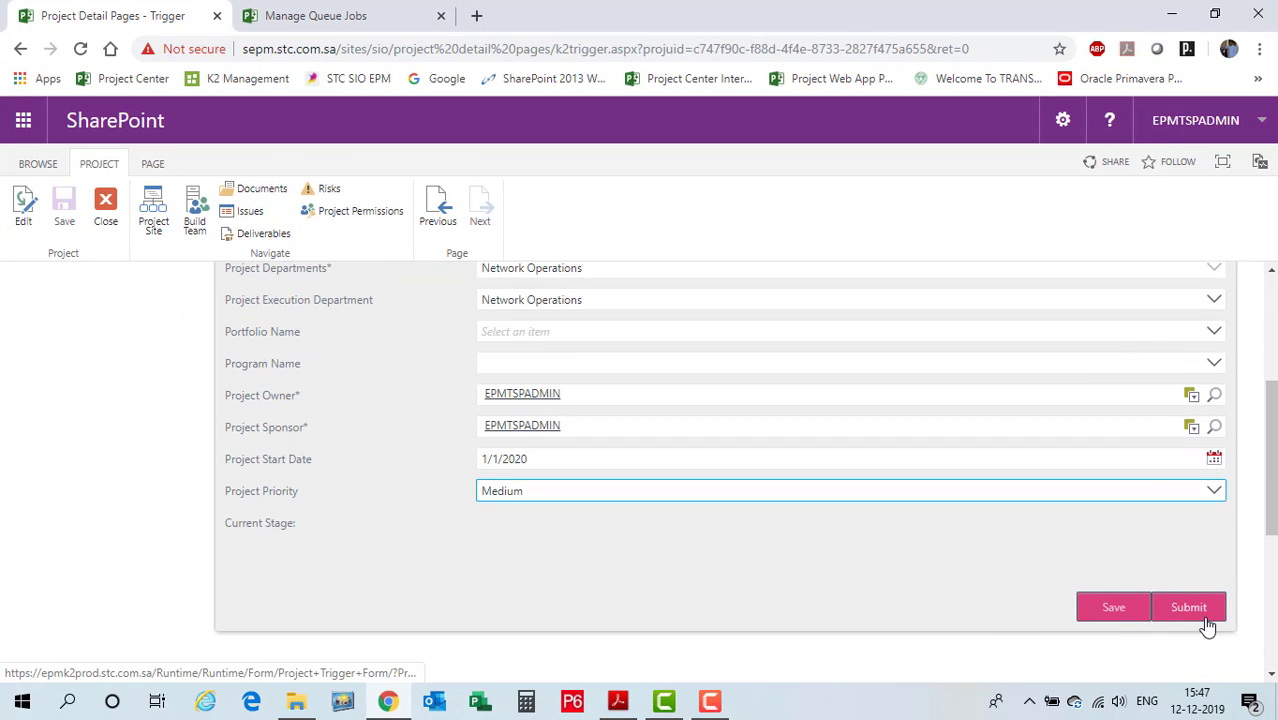
{"action": "scroll", "coordinate": [651, 598], "scroll_direction": "up", "scroll_amount": 2}
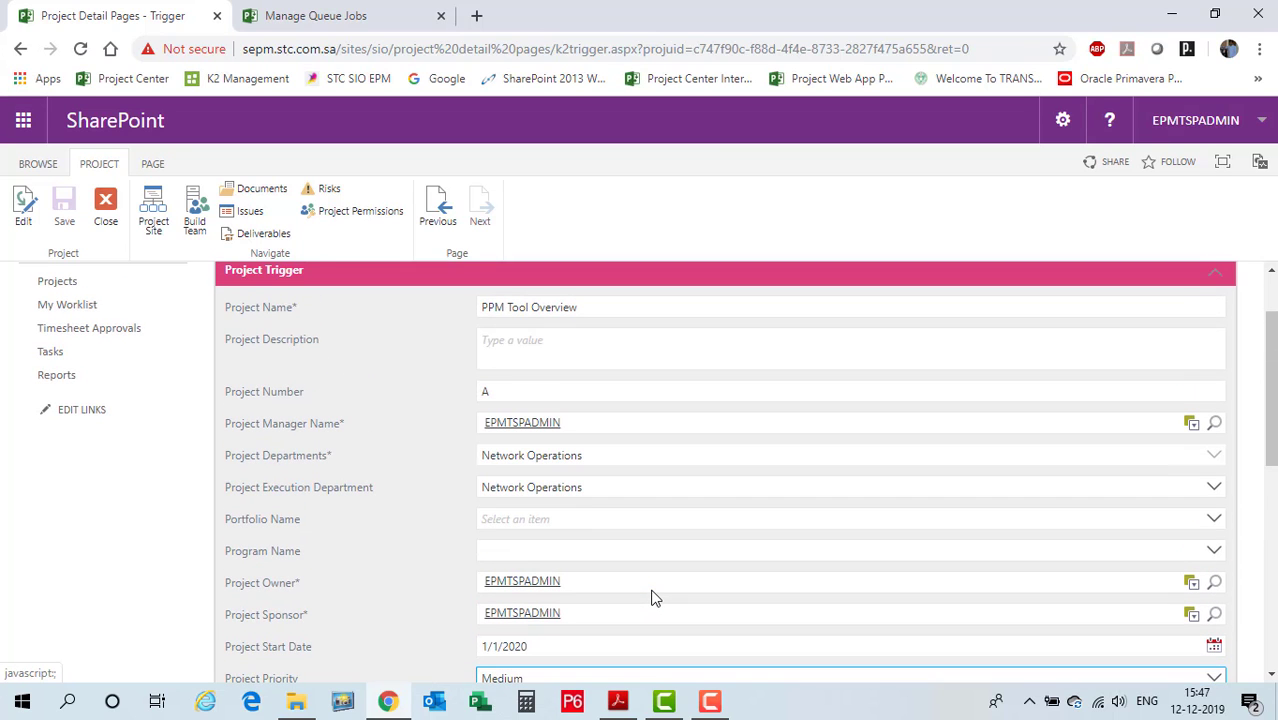
{"action": "scroll", "coordinate": [651, 598], "scroll_direction": "down", "scroll_amount": 2}
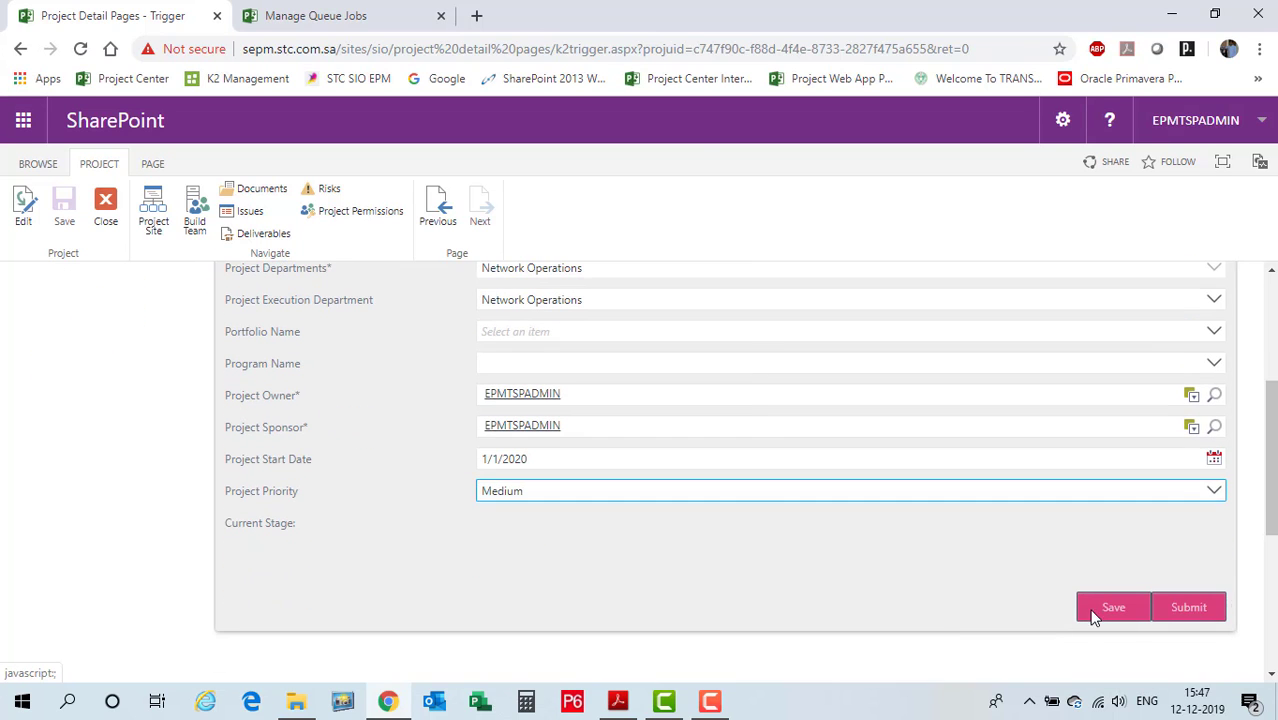
{"action": "left_click", "coordinate": [1190, 607]}
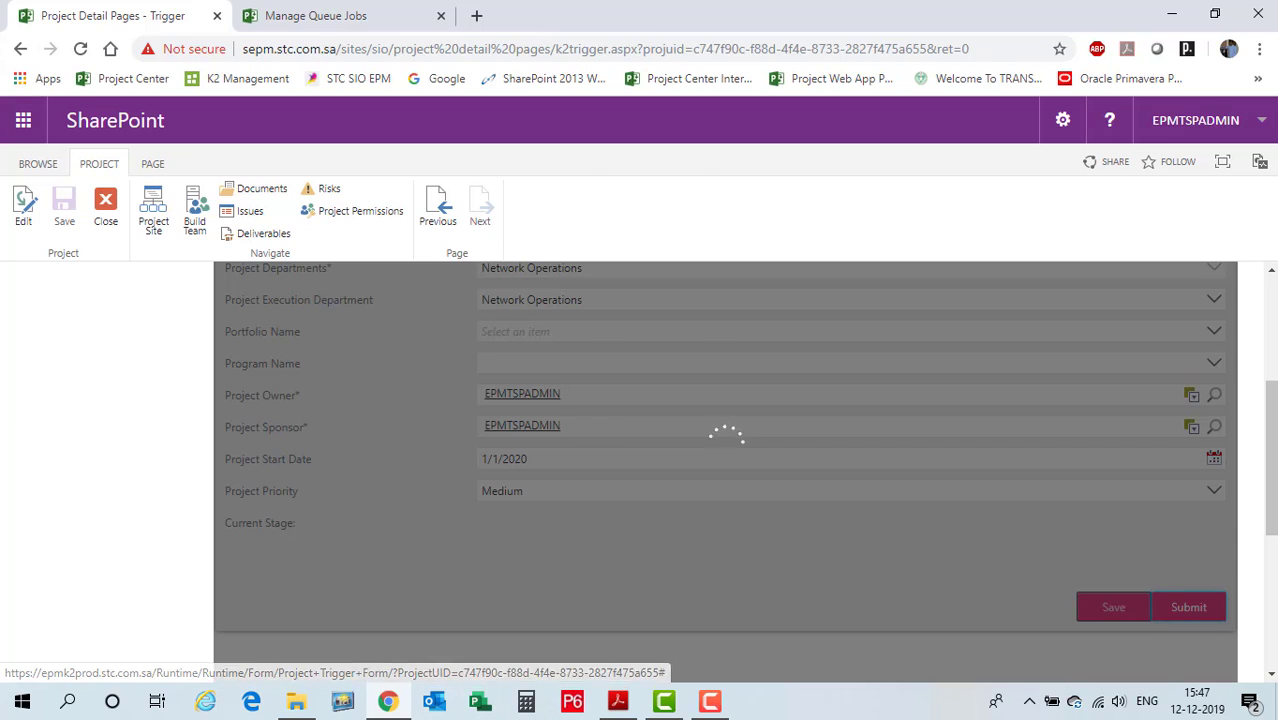
{"action": "left_click", "coordinate": [722, 708]}
{"action": "left_click", "coordinate": [1187, 615]}
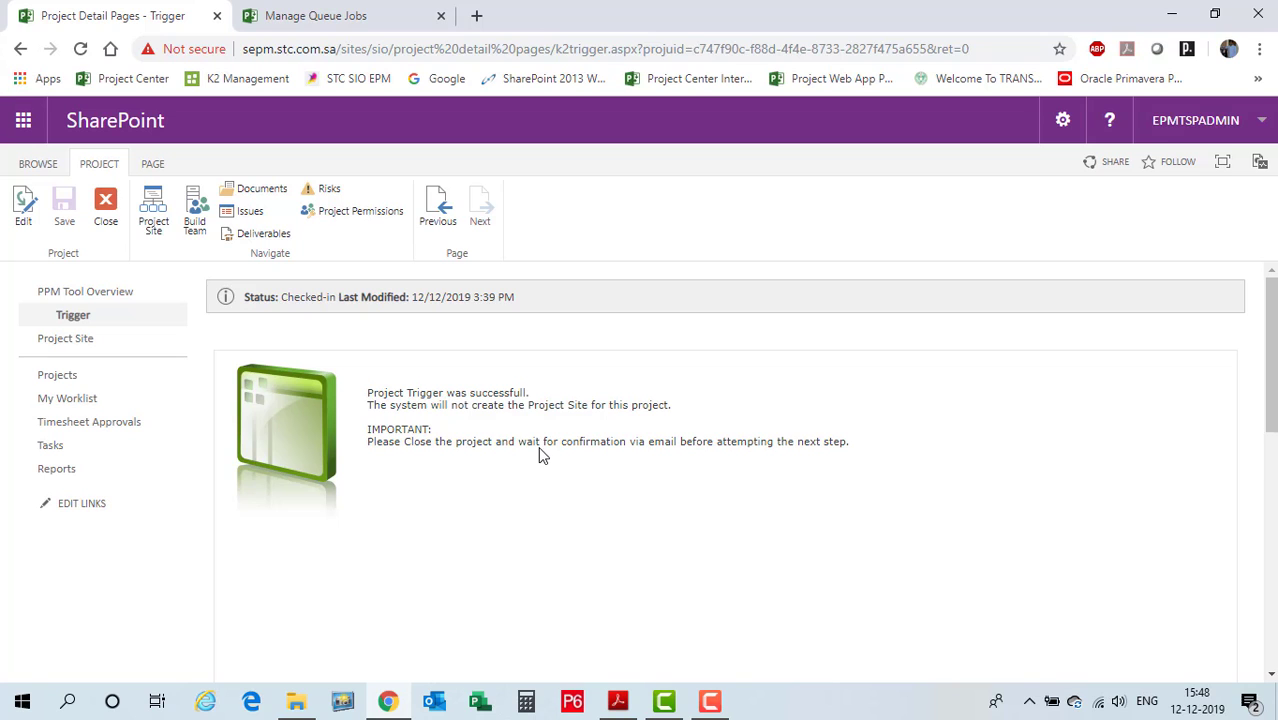
Step: Close the triggered project and reopen PPM Tool Overview from the Project Center list
{"action": "left_click", "coordinate": [112, 210]}
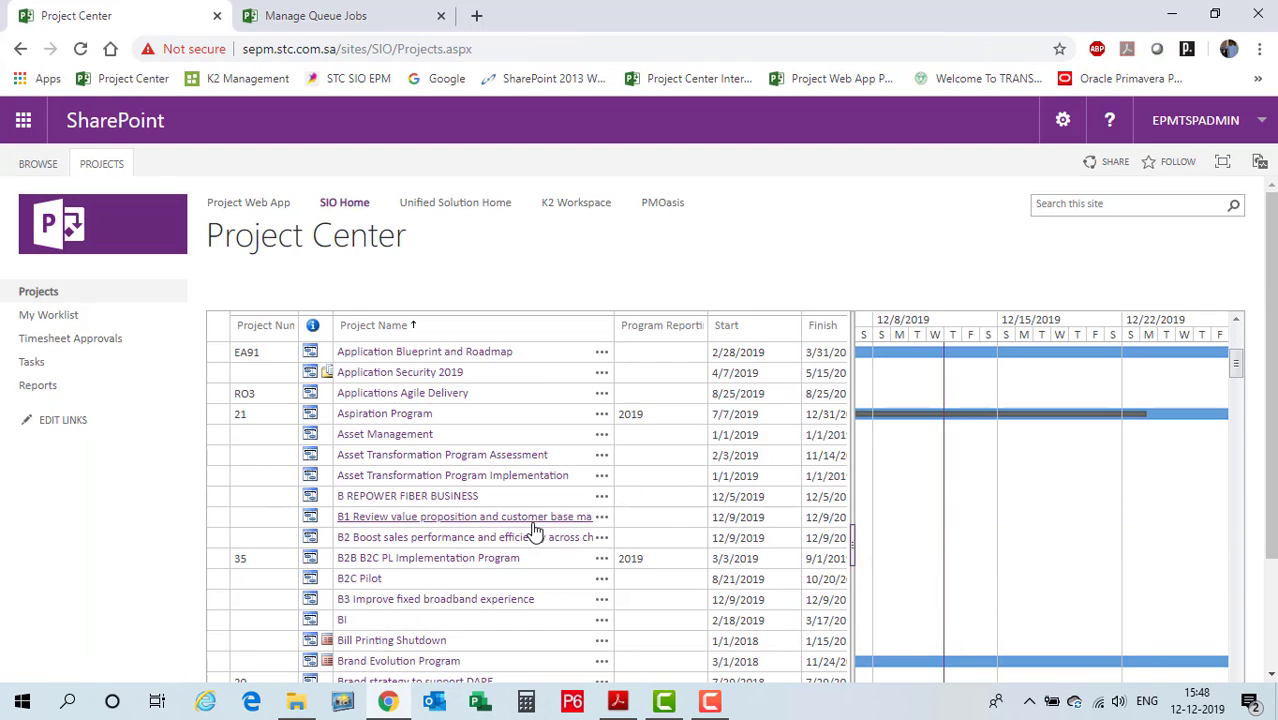
{"action": "left_click", "coordinate": [713, 705]}
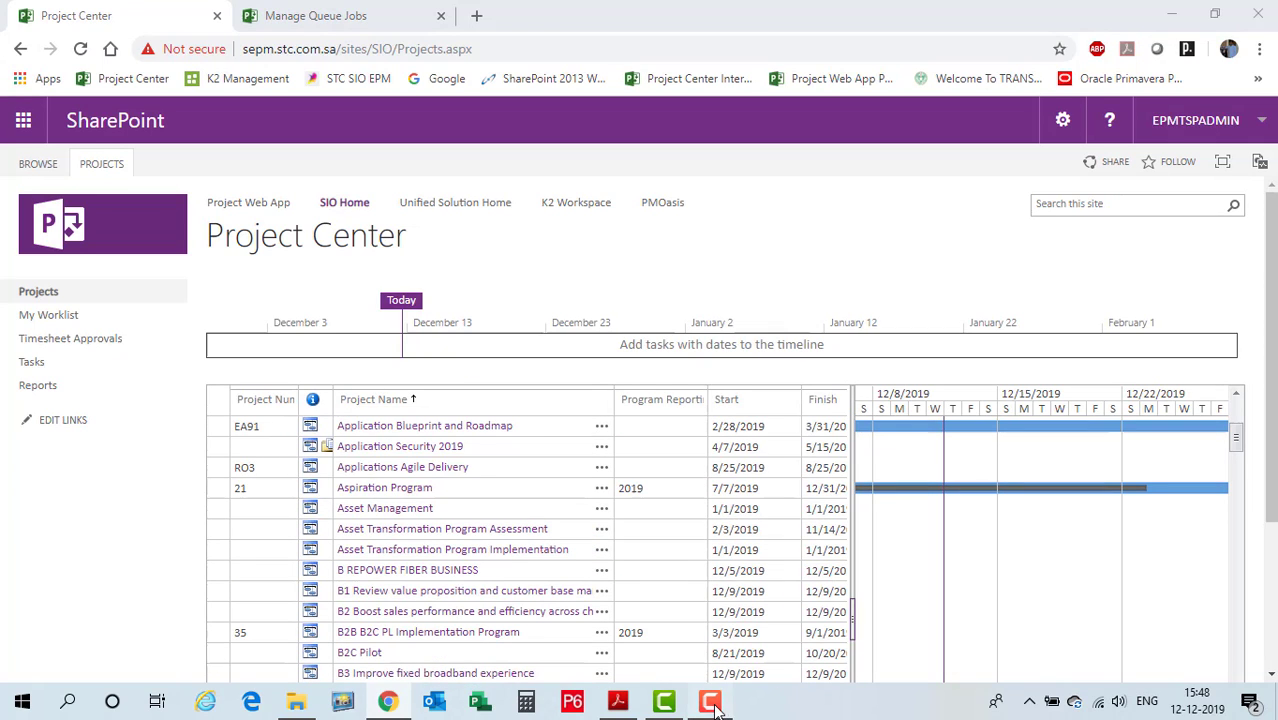
{"action": "left_click", "coordinate": [1187, 620]}
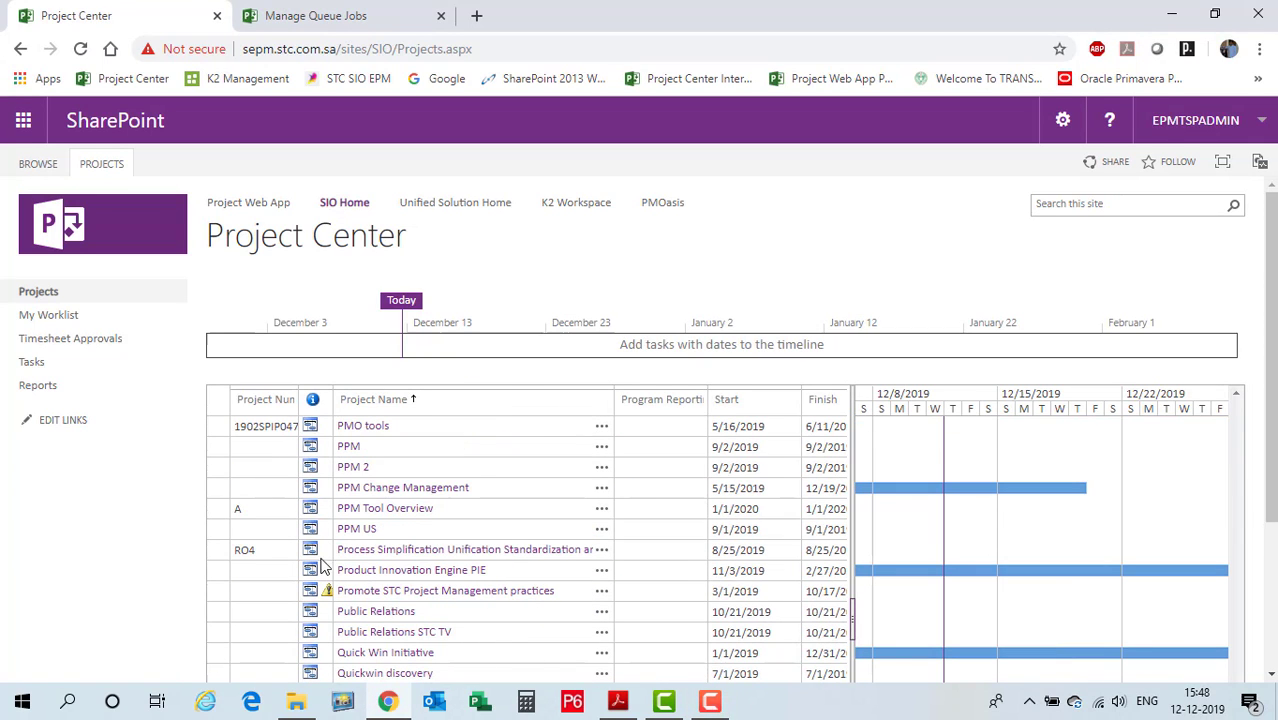
{"action": "left_click", "coordinate": [390, 510]}
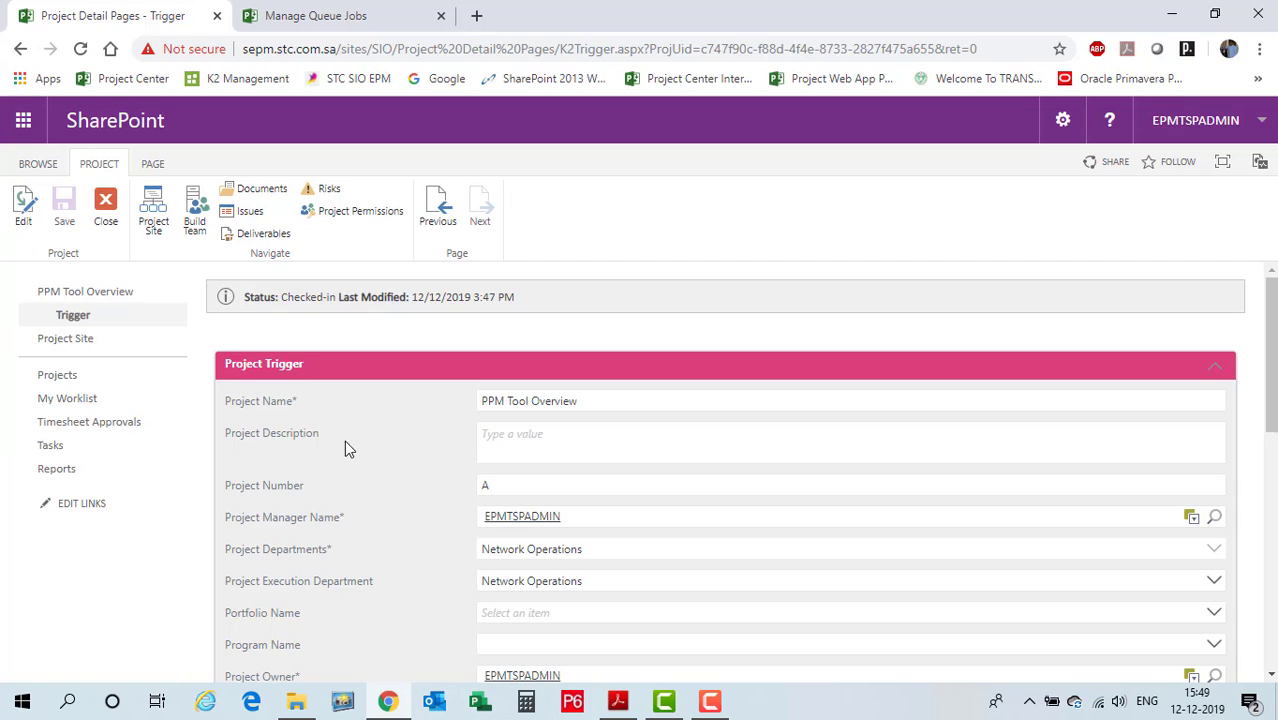
Step: Open the PPM Tool Overview workflow stage status page and check the project's current stage
{"action": "left_click", "coordinate": [116, 294]}
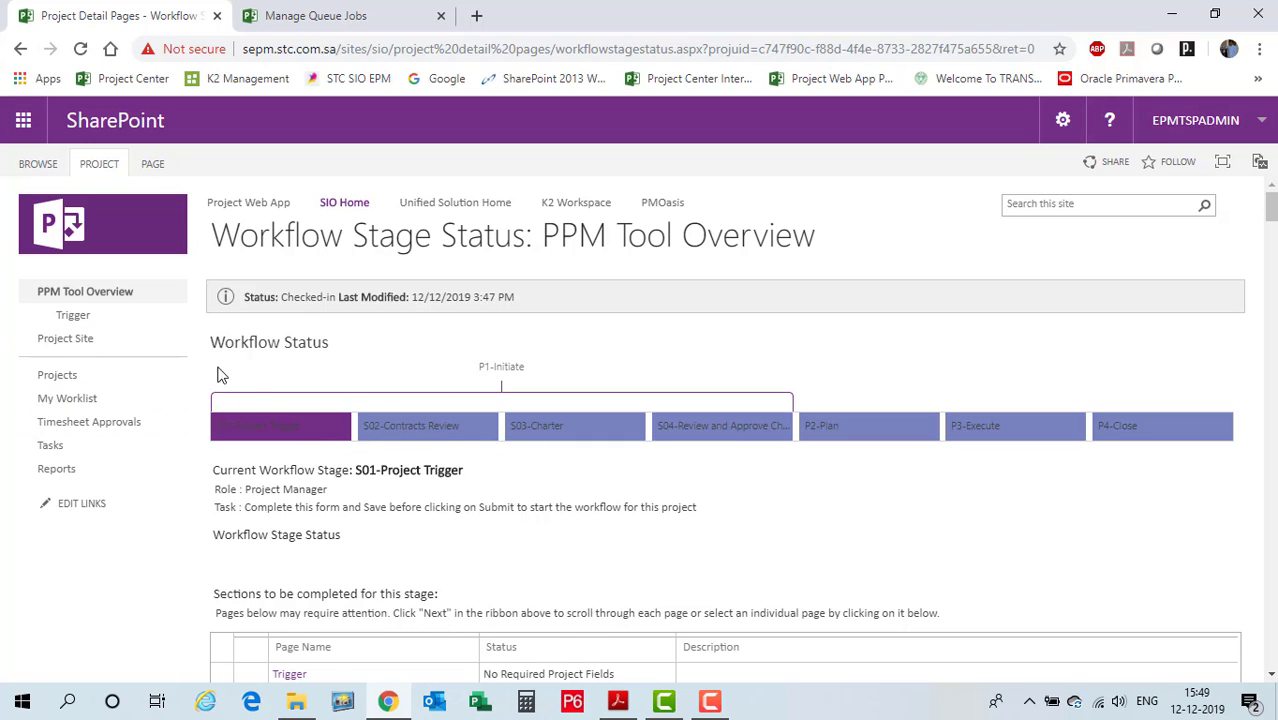
{"action": "left_click", "coordinate": [129, 298]}
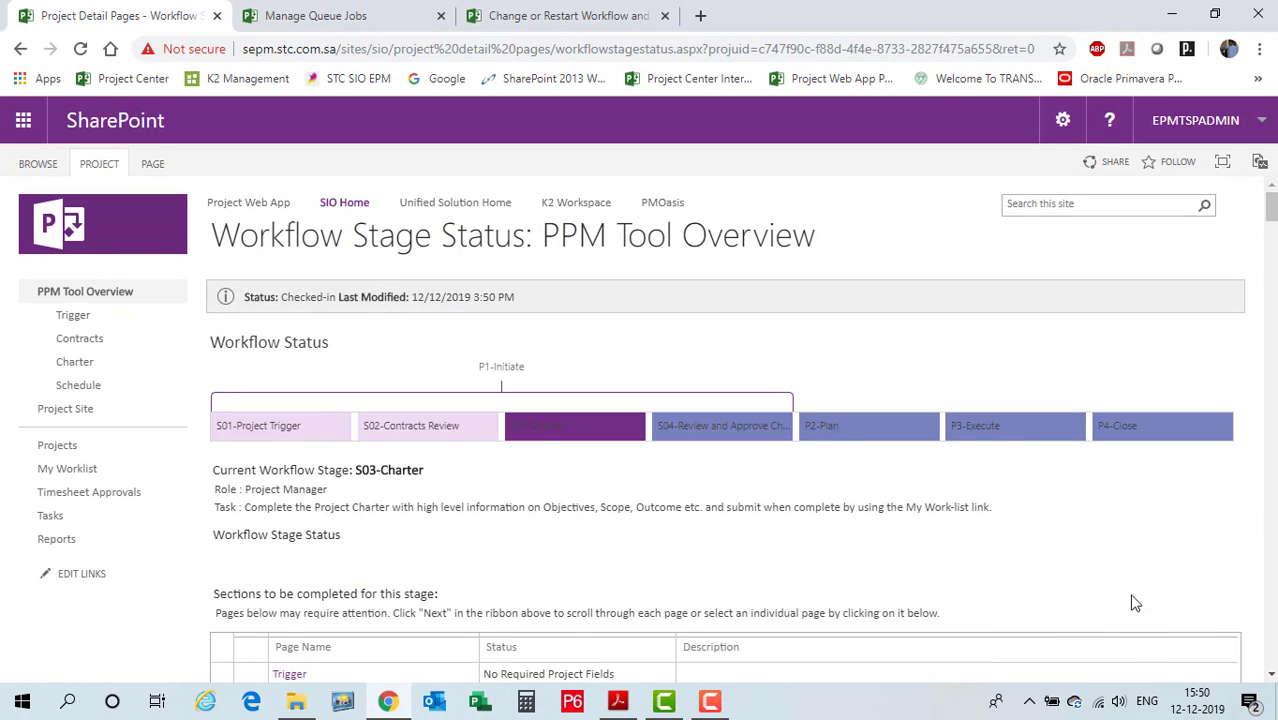
{"action": "left_click", "coordinate": [125, 292]}
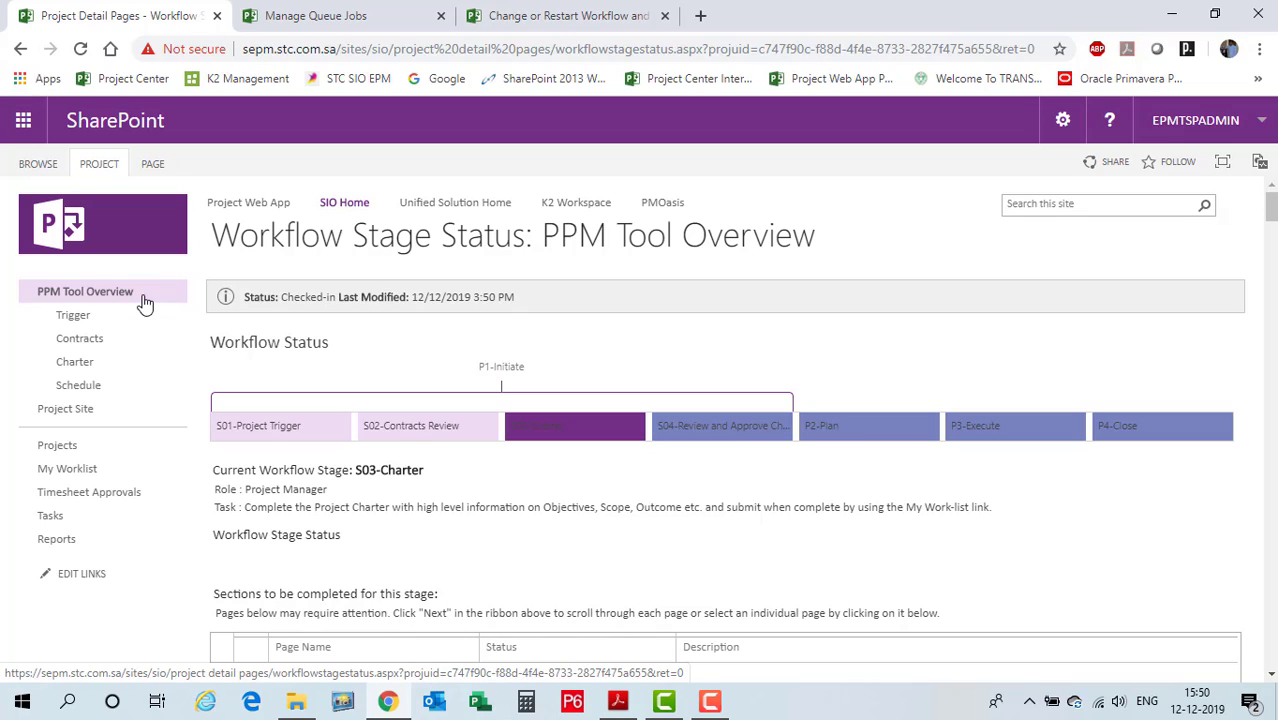
{"action": "left_click", "coordinate": [388, 460]}
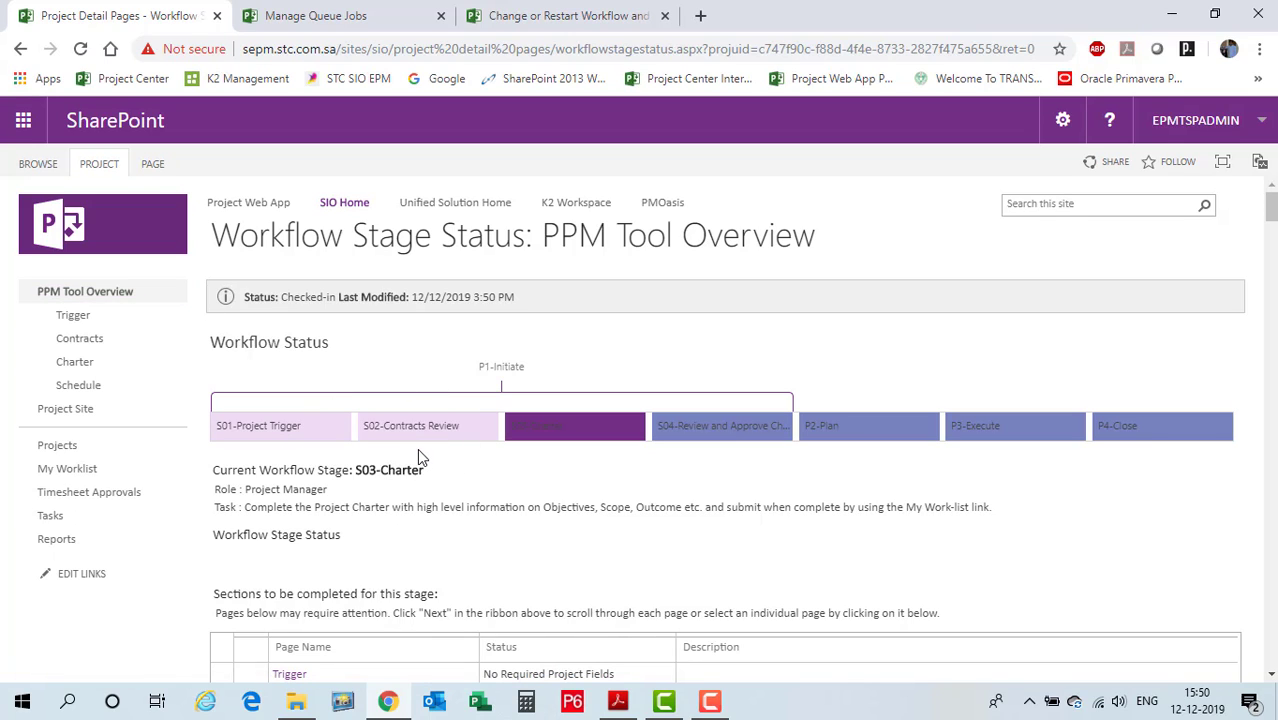
Step: Open the project's Contracts page and look through its sections, from purchase orders to documents, returning to Financial Commitments & Purchase Requests
{"action": "left_click", "coordinate": [104, 344]}
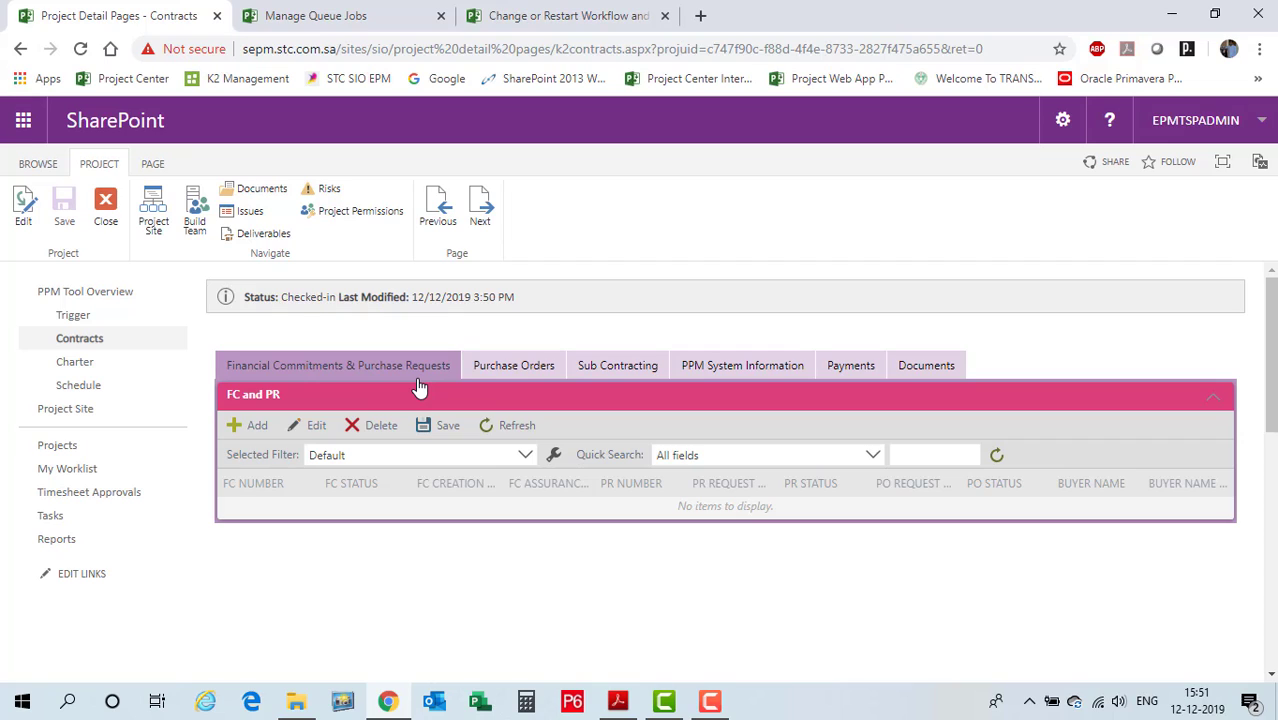
{"action": "left_click", "coordinate": [529, 372]}
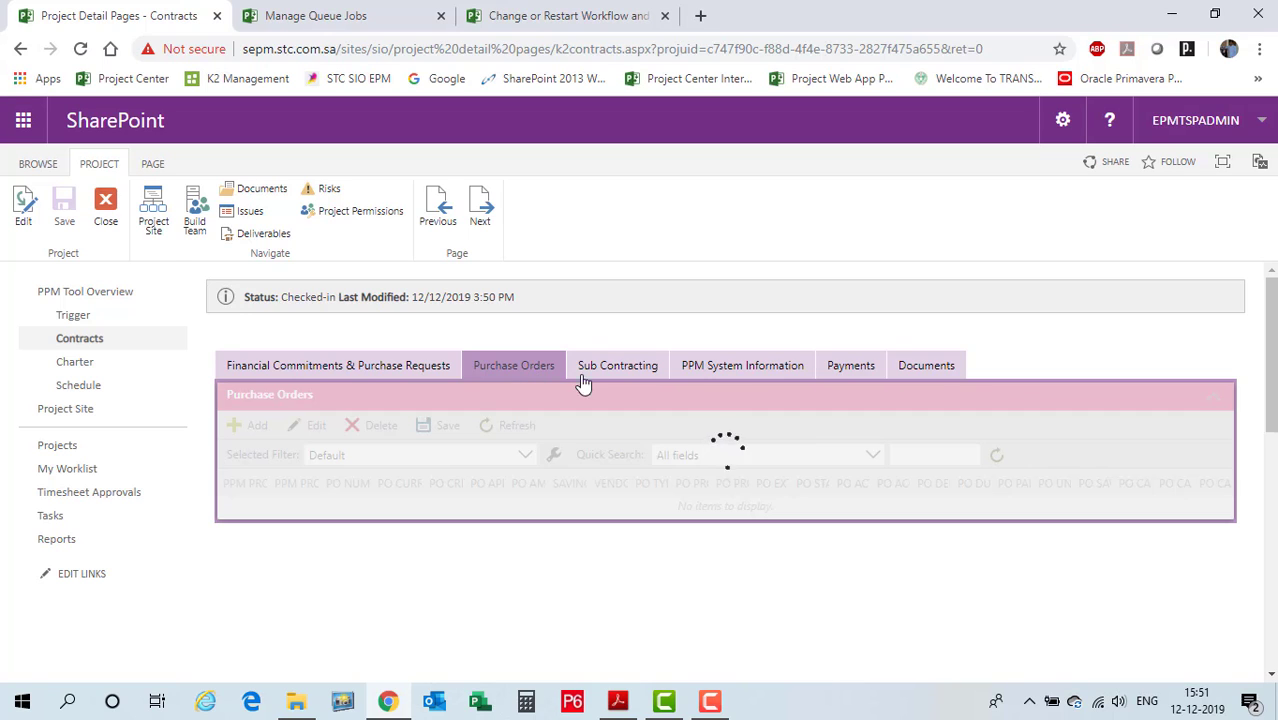
{"action": "left_click", "coordinate": [618, 366]}
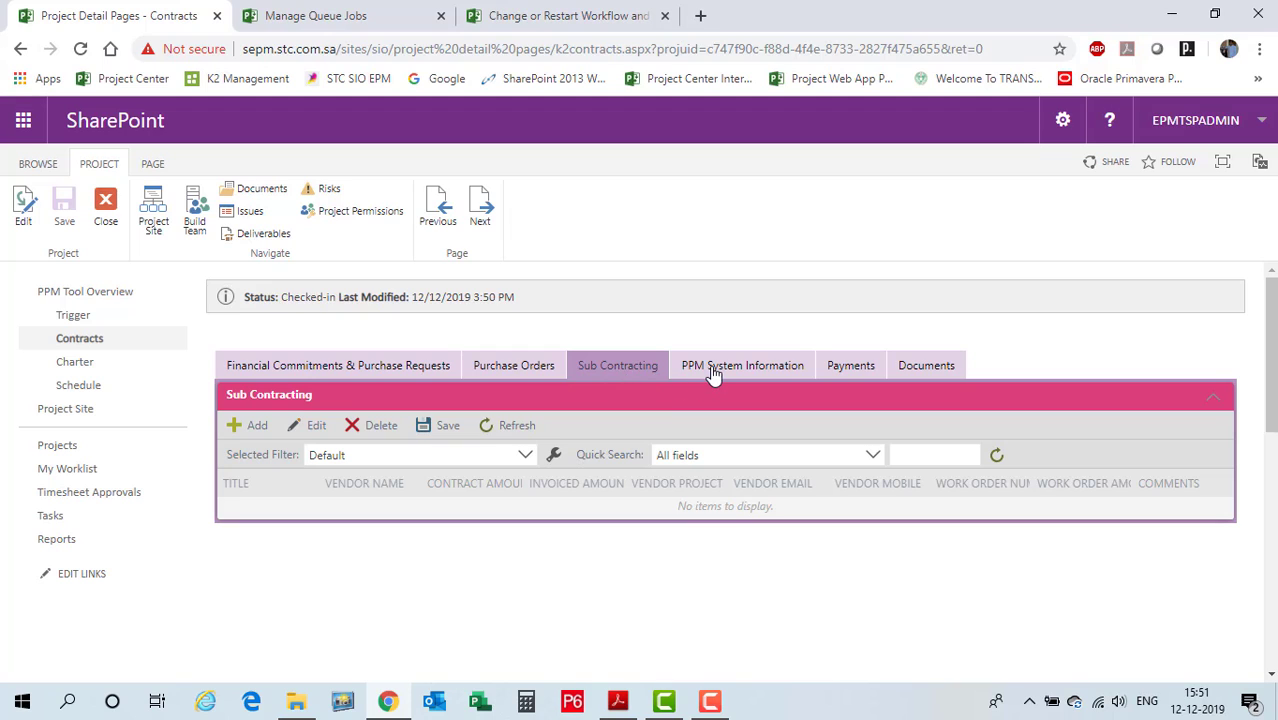
{"action": "left_click", "coordinate": [713, 370]}
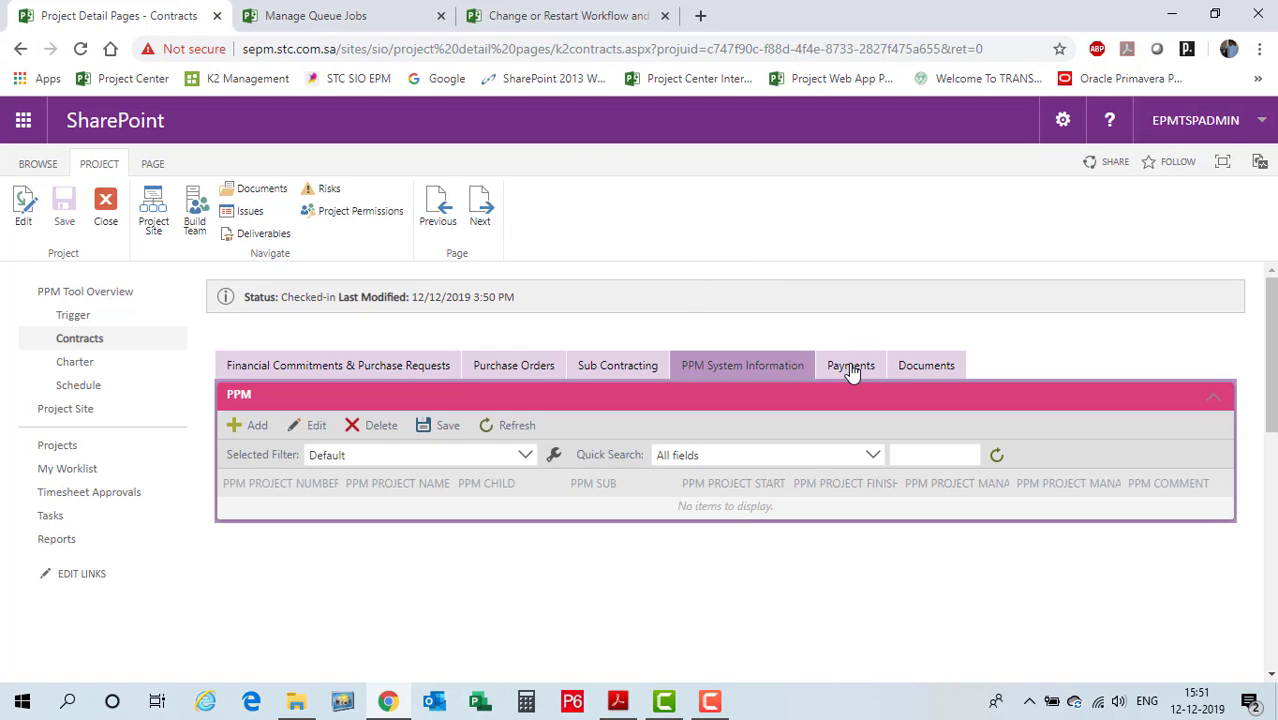
{"action": "left_click", "coordinate": [850, 366]}
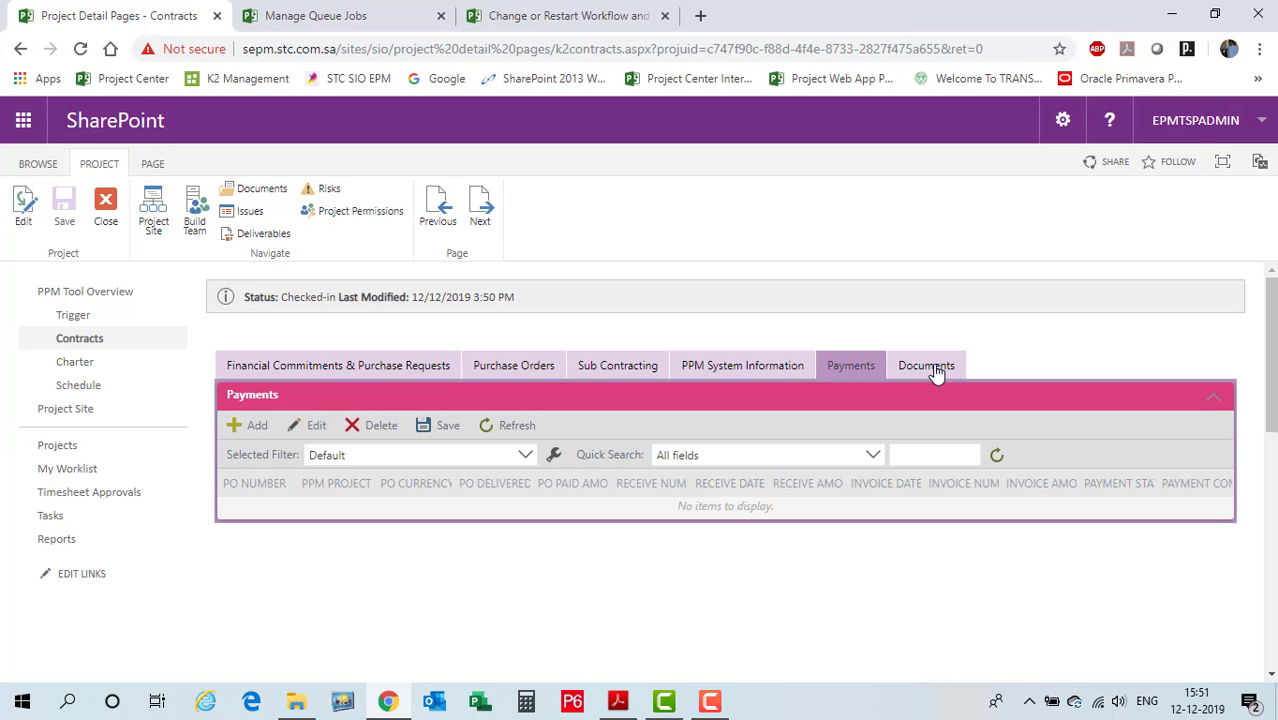
{"action": "left_click", "coordinate": [936, 372]}
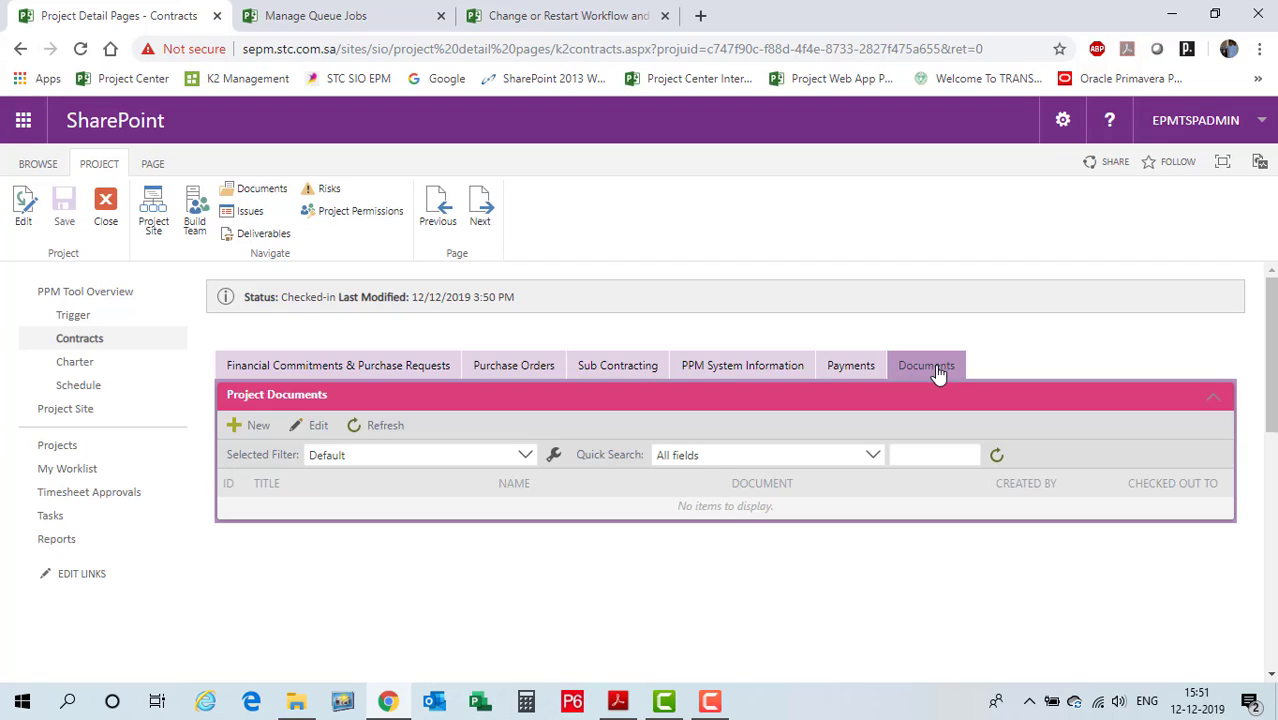
{"action": "left_click", "coordinate": [506, 372]}
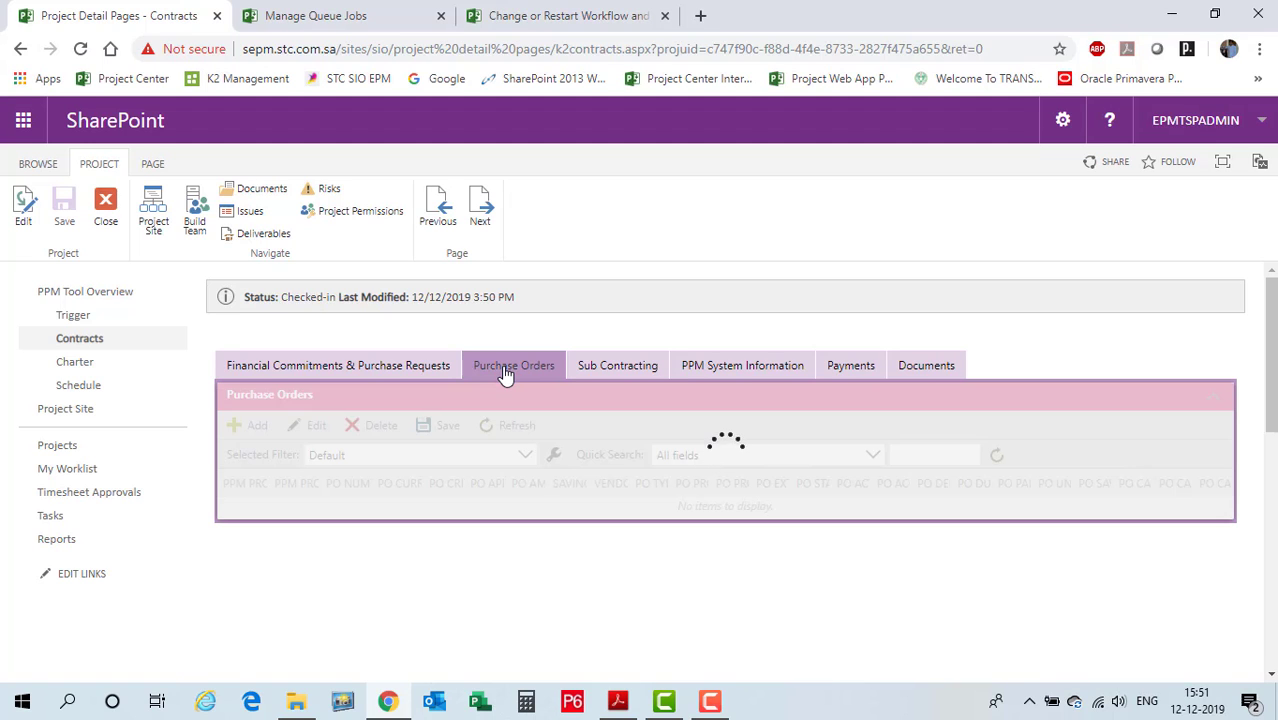
{"action": "left_click", "coordinate": [340, 368]}
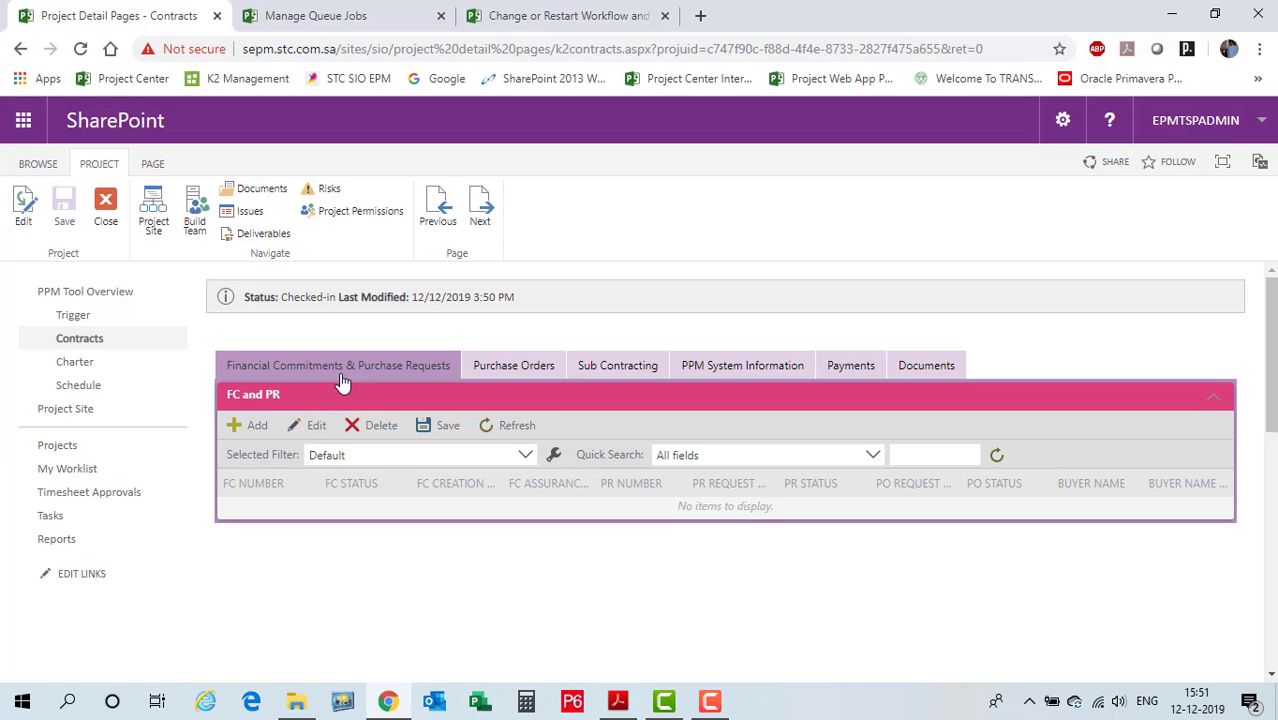
Step: Start a new FC and PR record in Financial Commitments & Purchase Requests and title it "Sample data"
{"action": "left_click", "coordinate": [240, 433]}
{"action": "left_click", "coordinate": [250, 432]}
{"action": "left_click", "coordinate": [250, 430]}
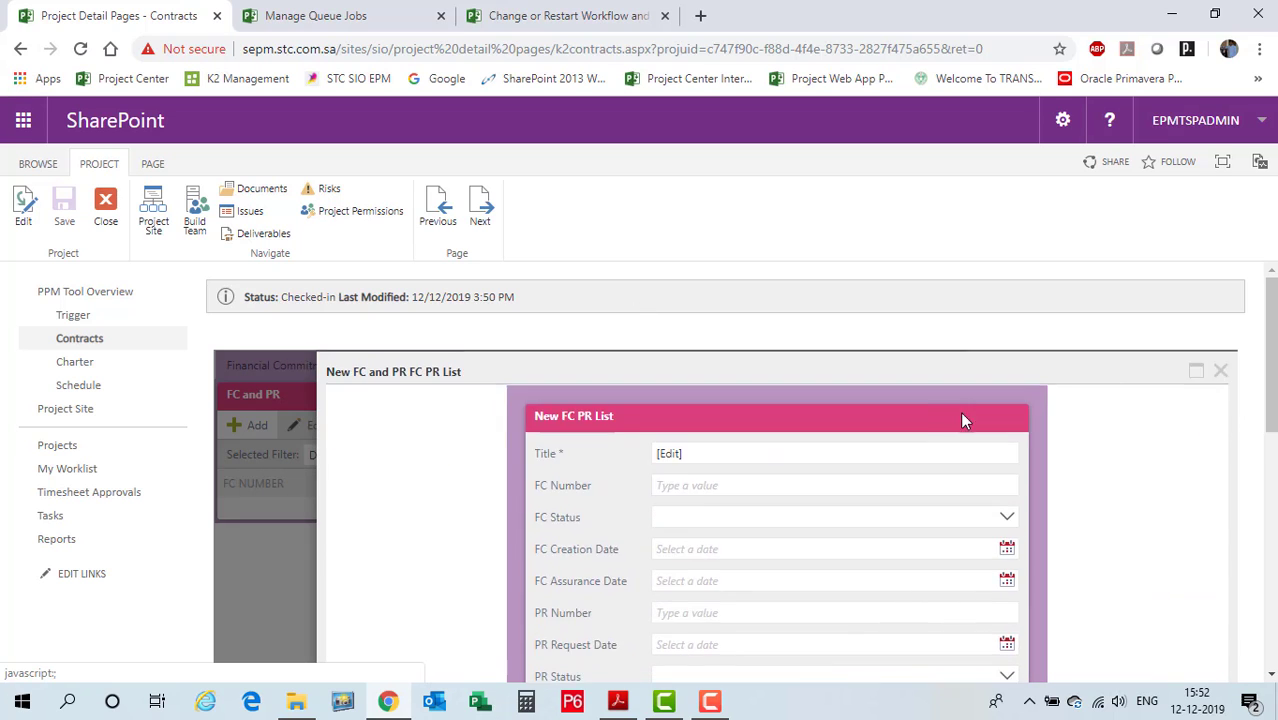
{"action": "left_click_drag", "start_coordinate": [784, 418], "coordinate": [696, 355]}
{"action": "scroll", "coordinate": [459, 425], "scroll_direction": "down", "scroll_amount": 1}
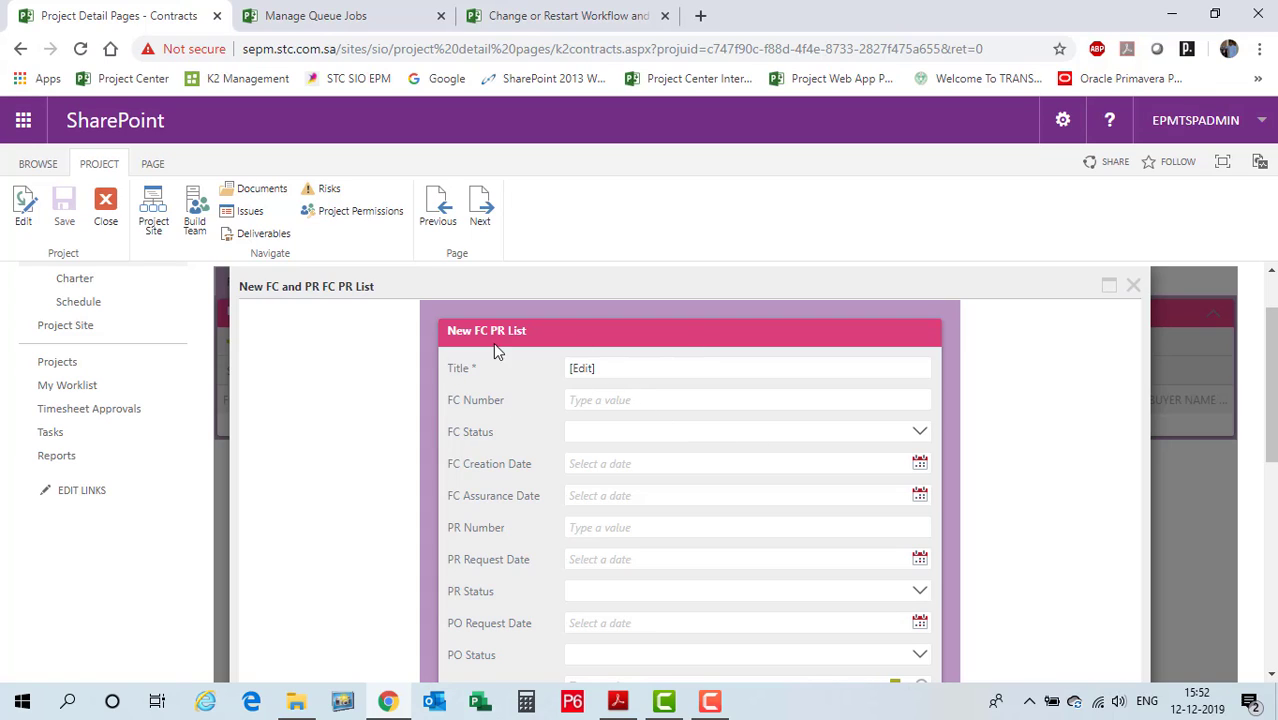
{"action": "left_click", "coordinate": [622, 368]}
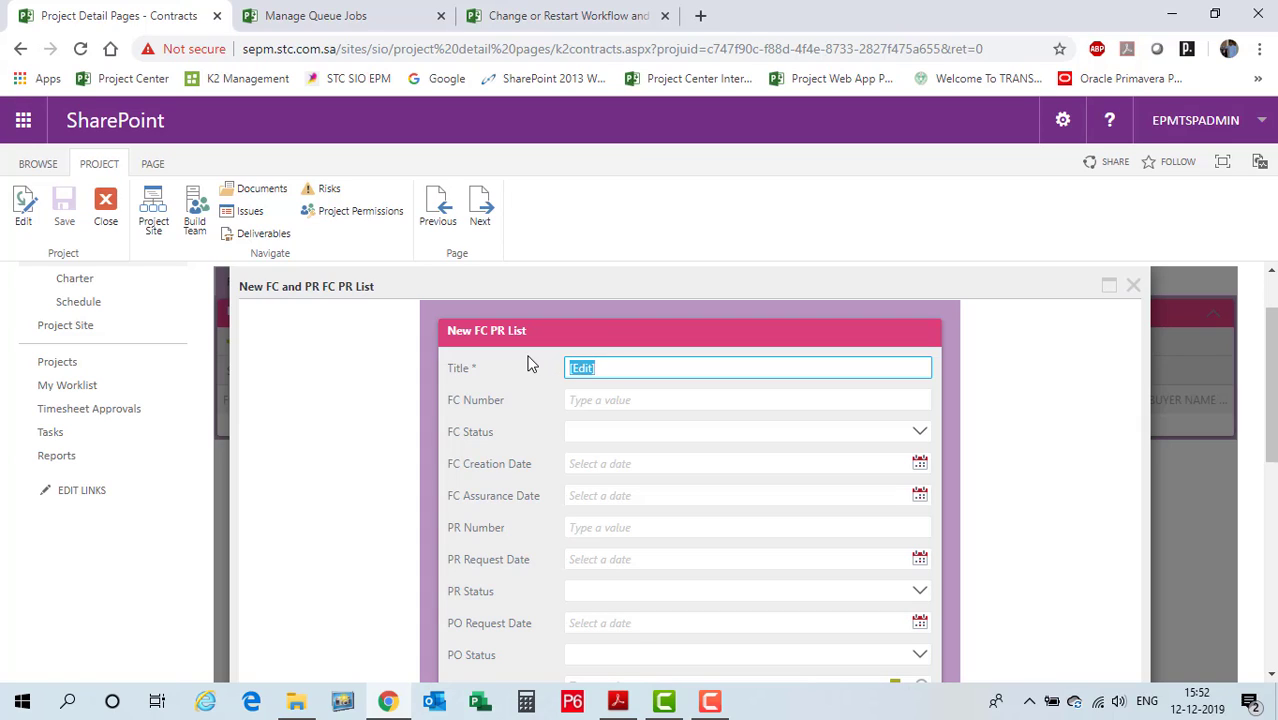
{"action": "type", "text": "Sample data"}
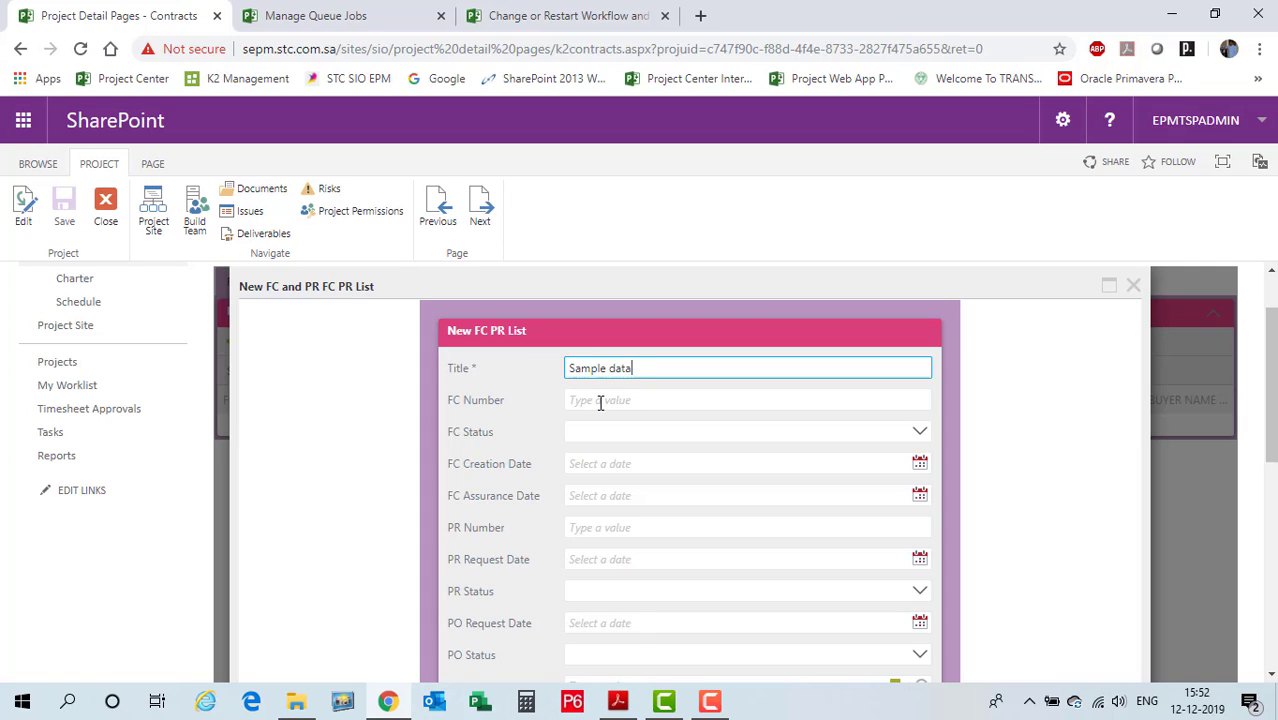
Step: Save the new FC and PR record with the other fields left blank, close its form and refresh the FC and PR list
{"action": "left_click", "coordinate": [597, 399]}
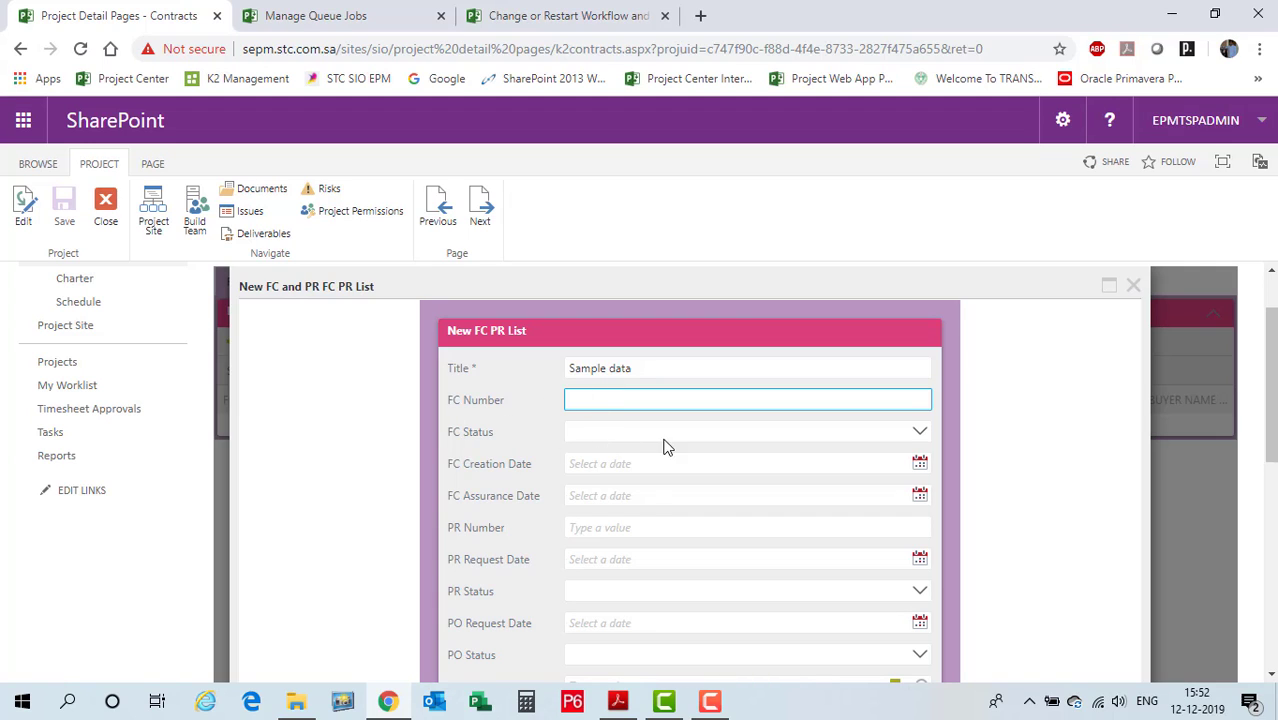
{"action": "scroll", "coordinate": [679, 481], "scroll_direction": "down", "scroll_amount": 1}
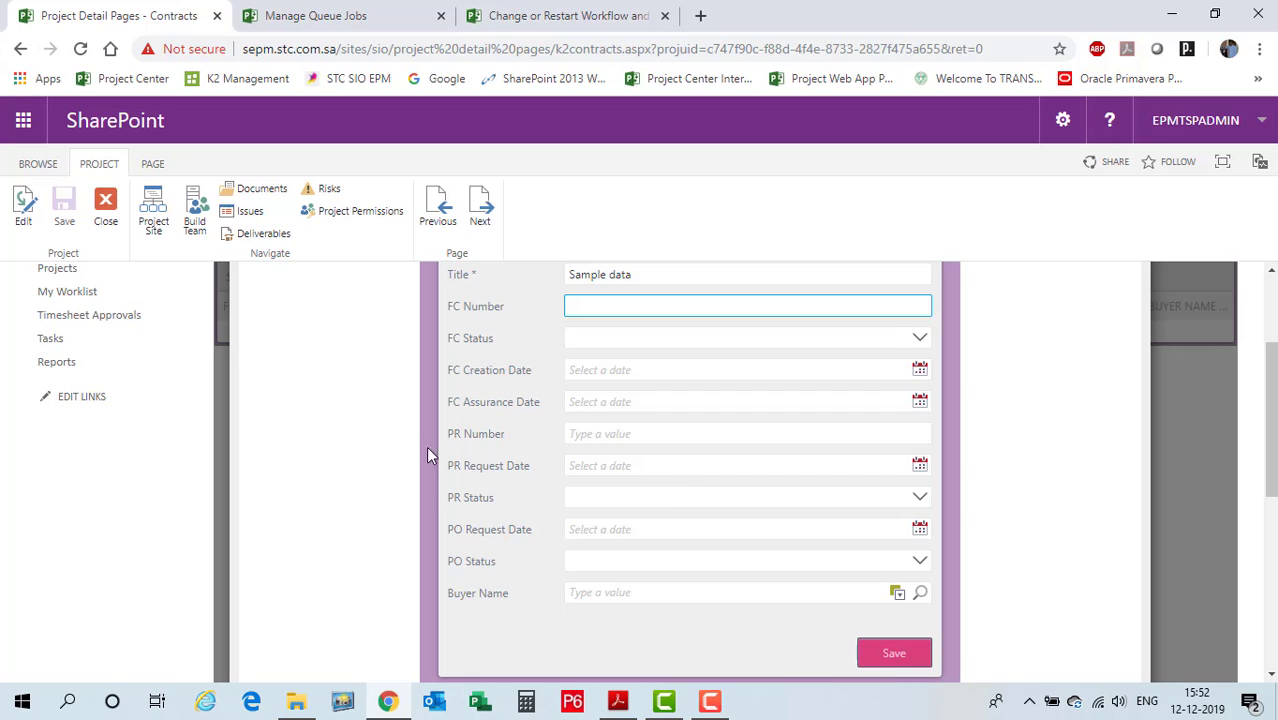
{"action": "scroll", "coordinate": [653, 476], "scroll_direction": "up", "scroll_amount": 1}
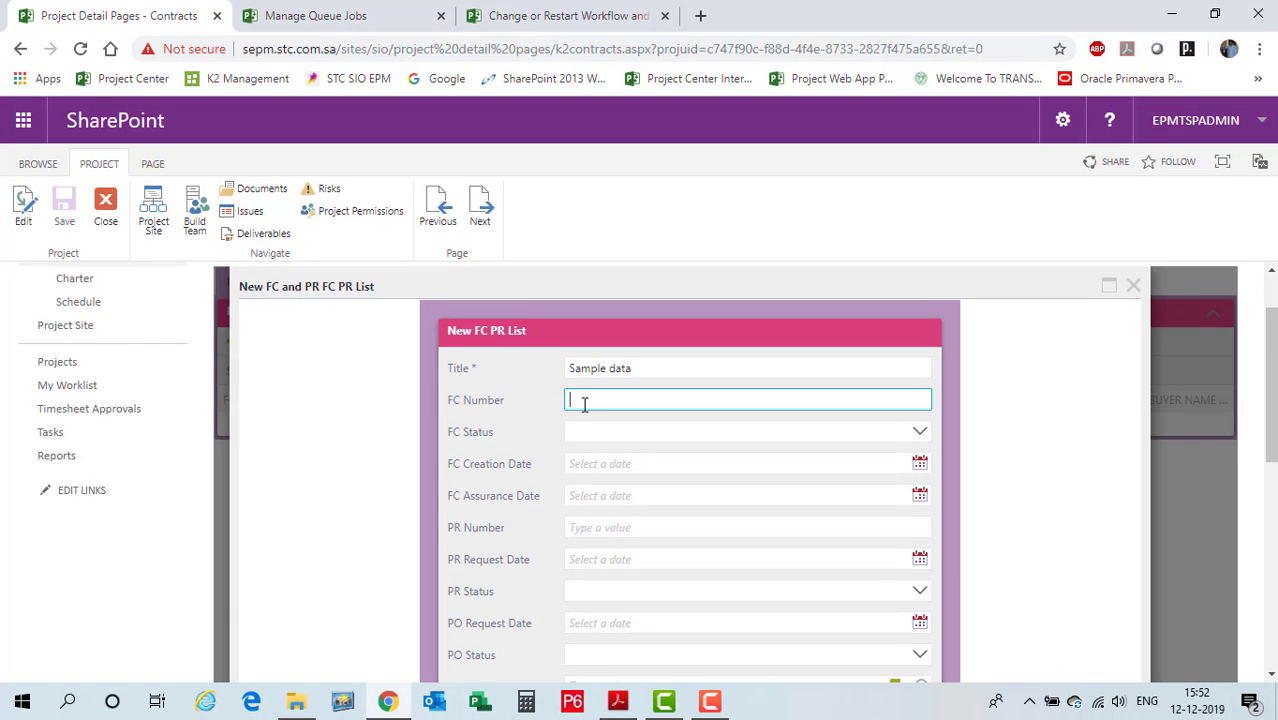
{"action": "scroll", "coordinate": [627, 476], "scroll_direction": "down", "scroll_amount": 1}
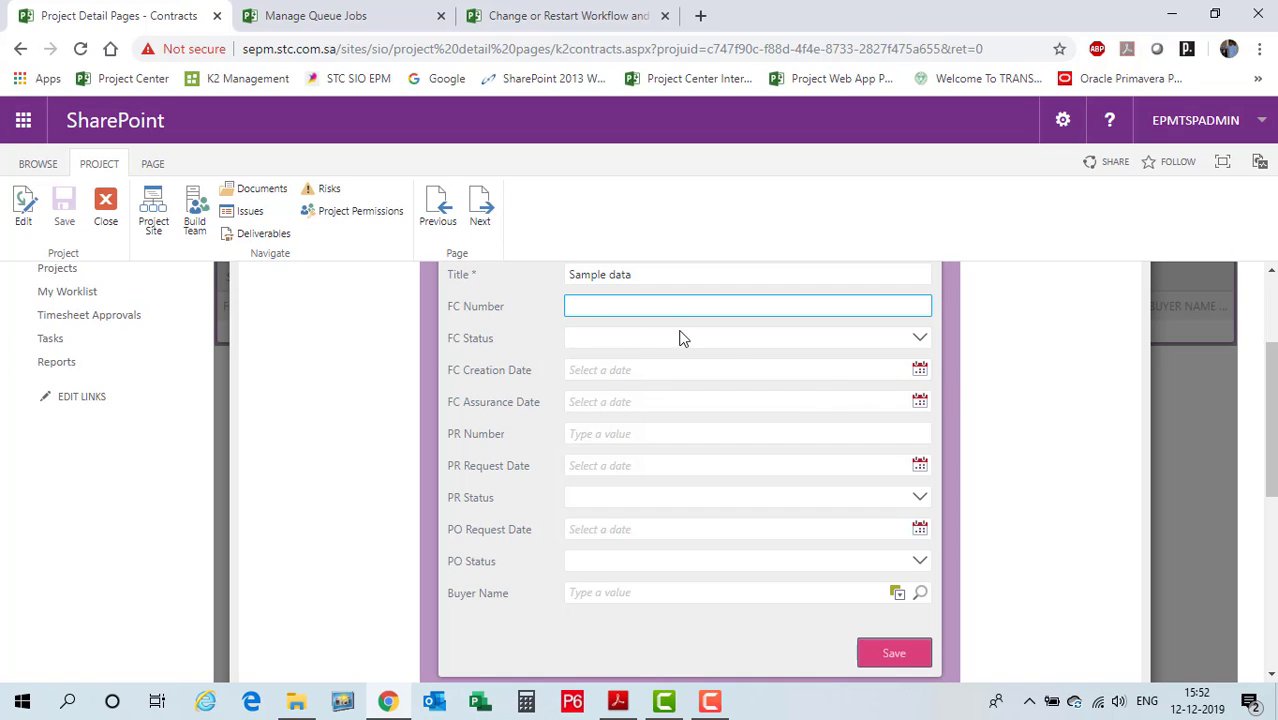
{"action": "left_click", "coordinate": [893, 653]}
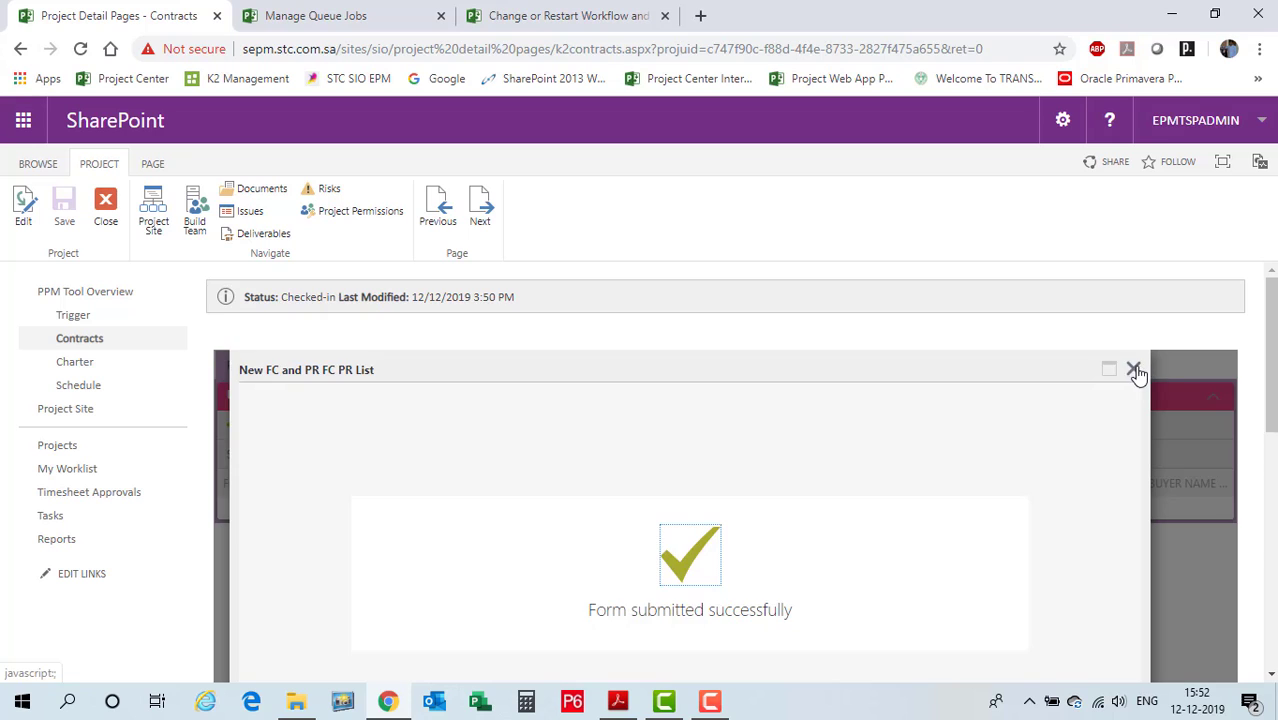
{"action": "left_click", "coordinate": [1138, 372]}
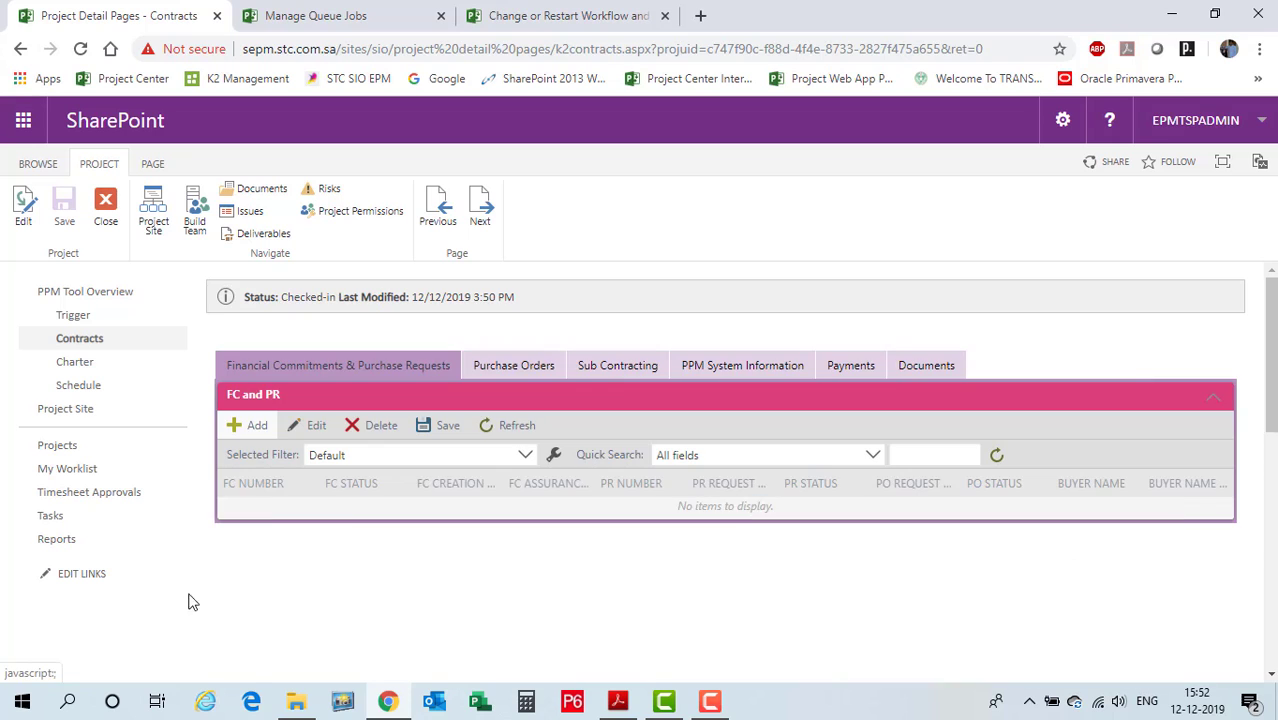
{"action": "left_click", "coordinate": [520, 427]}
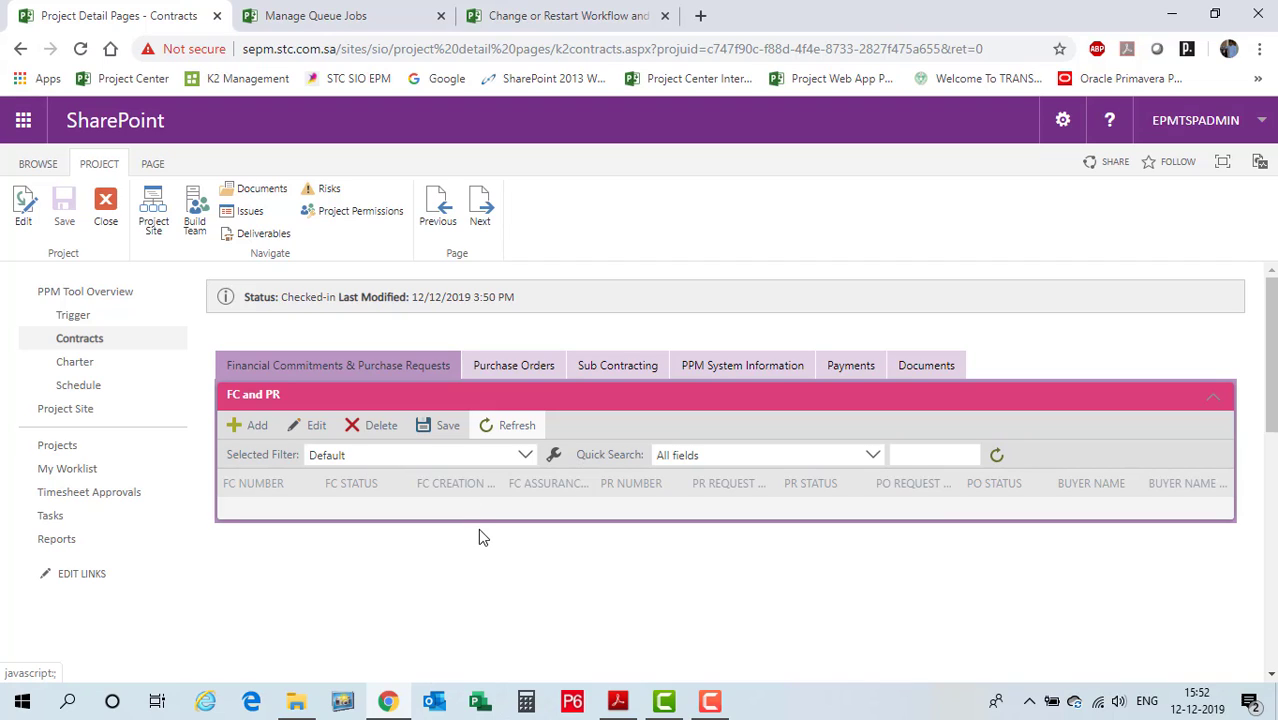
Step: View the Purchase Orders and Sub Contracting sections of the Contracts page
{"action": "left_click", "coordinate": [533, 370]}
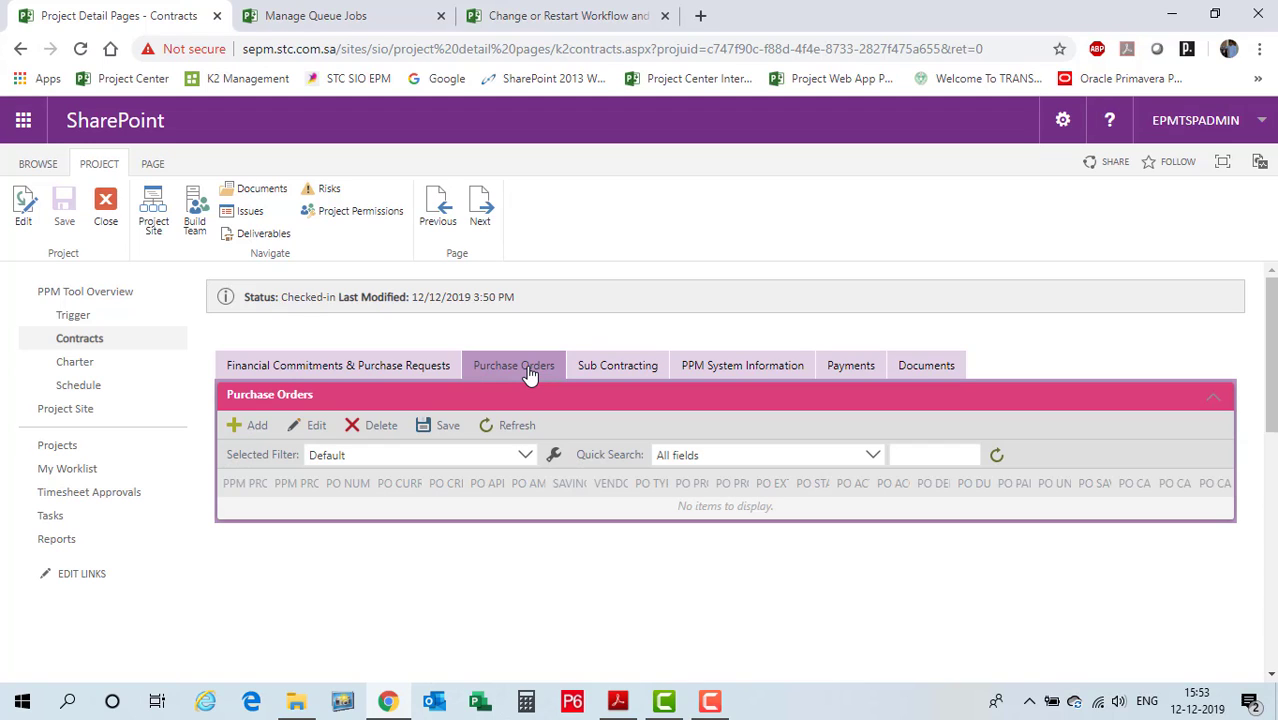
{"action": "left_click", "coordinate": [257, 430]}
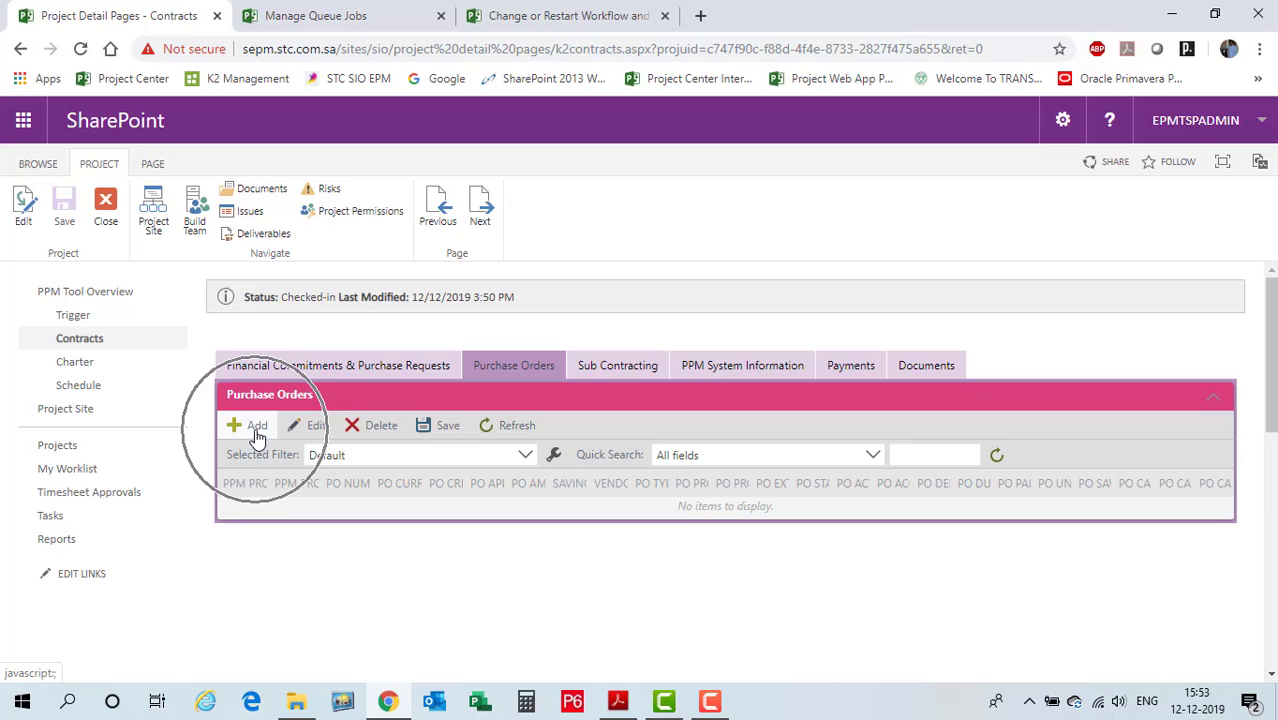
{"action": "left_click", "coordinate": [627, 372]}
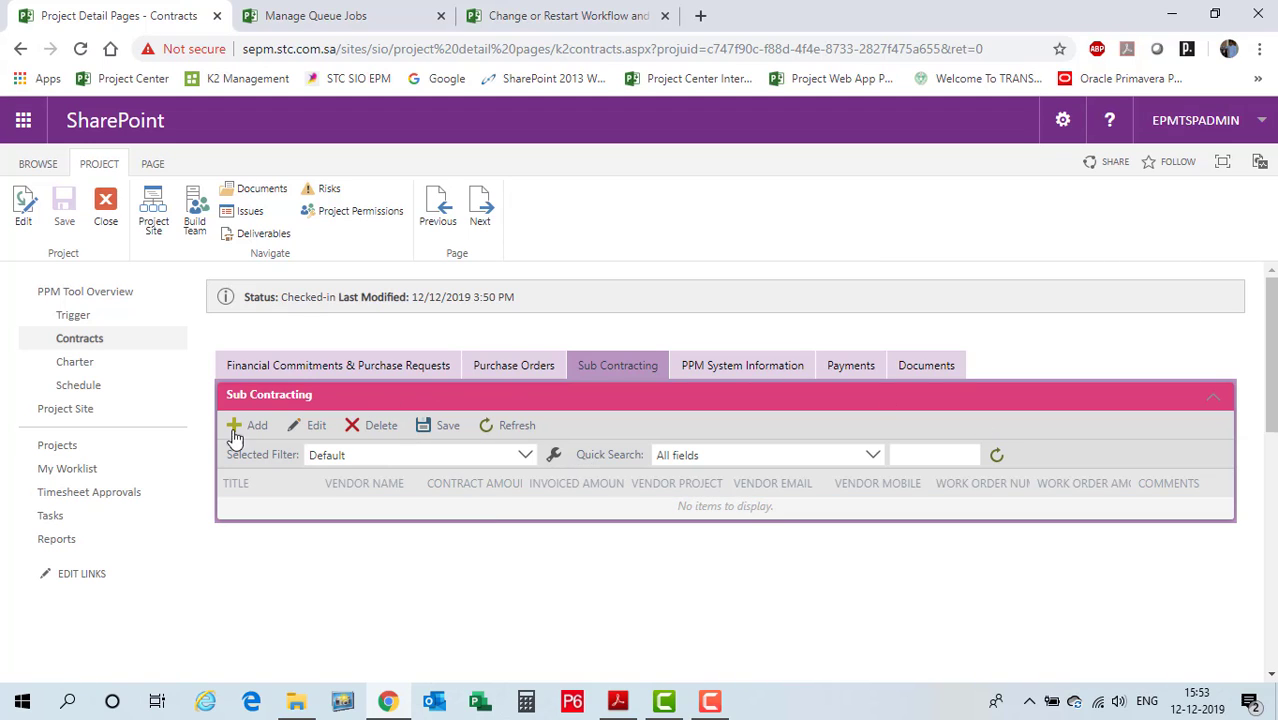
Step: Open the project's Charter page and look through its fields from Objectives and Scope to Assumptions and the current stage
{"action": "left_click", "coordinate": [76, 370]}
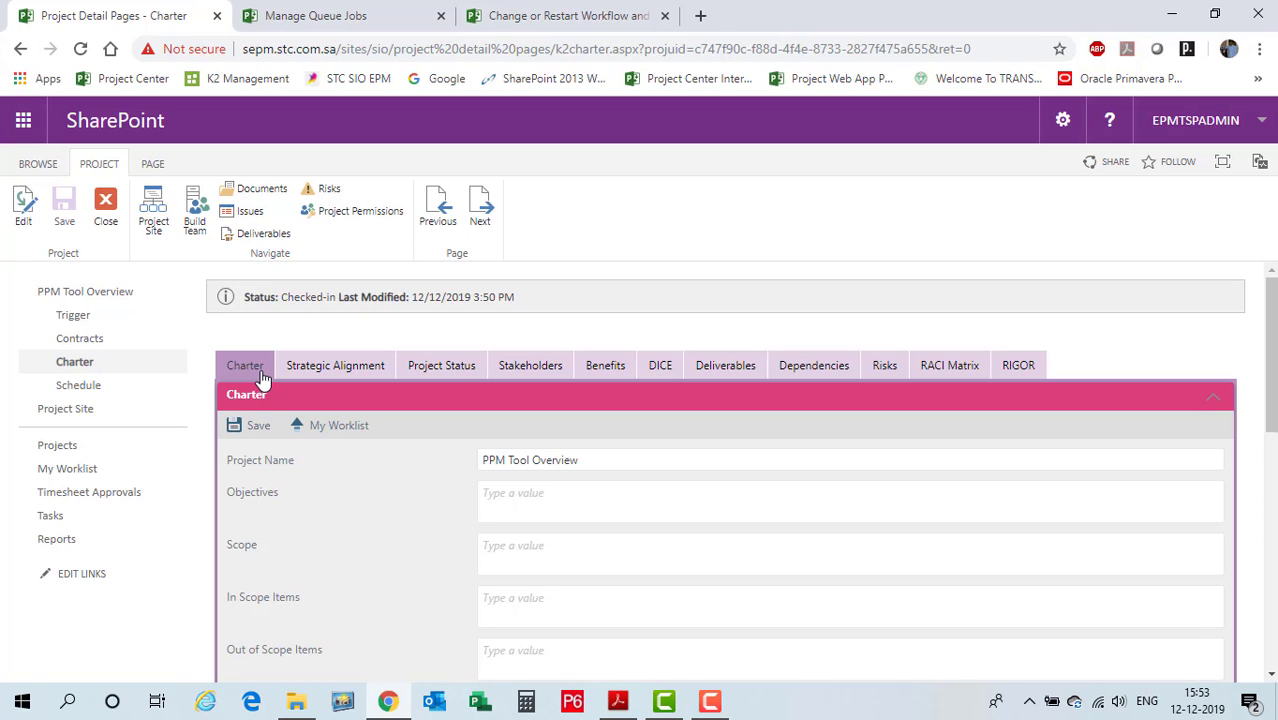
{"action": "scroll", "coordinate": [1270, 360], "scroll_direction": "down", "scroll_amount": 1}
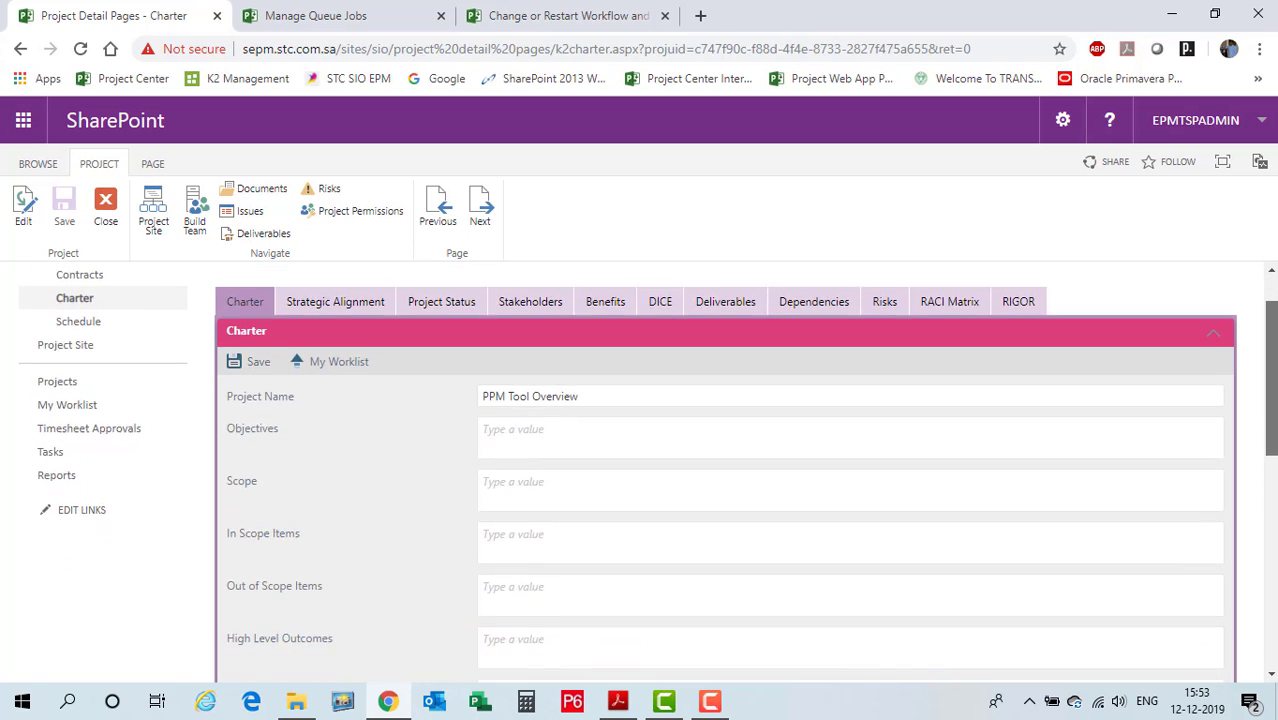
{"action": "left_click_drag", "start_coordinate": [1271, 395], "coordinate": [1271, 402]}
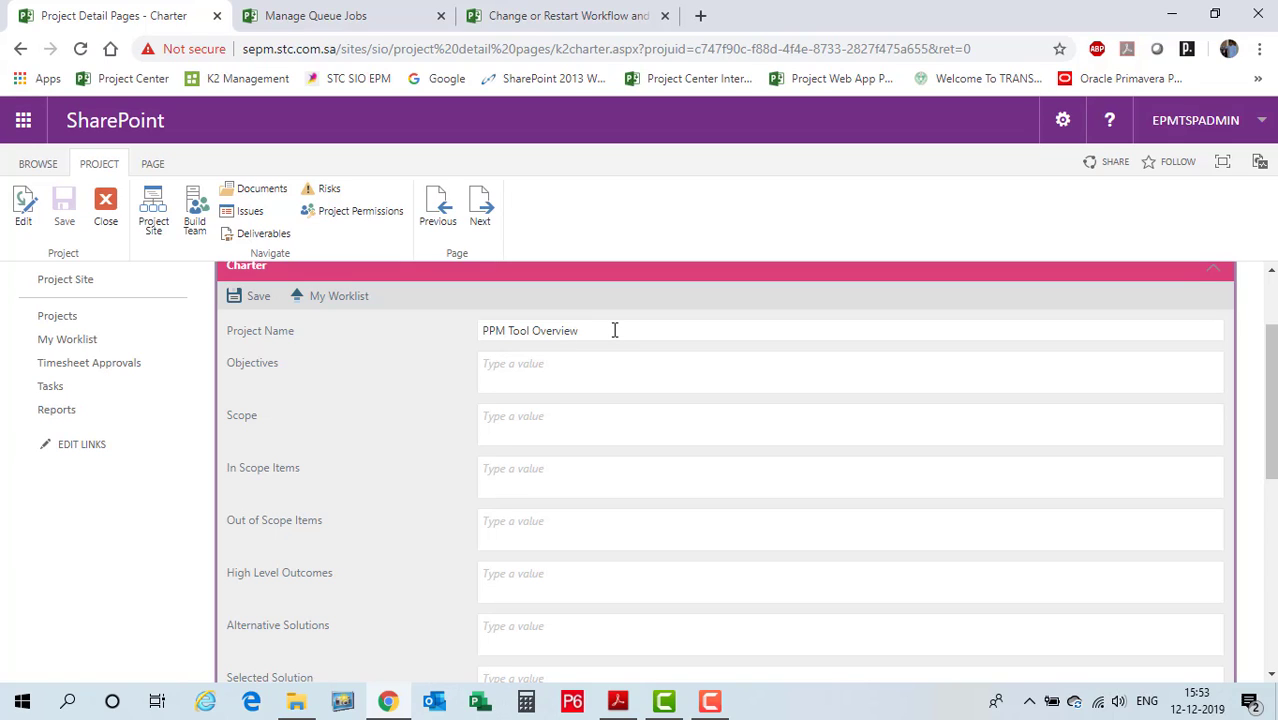
{"action": "left_click", "coordinate": [532, 369]}
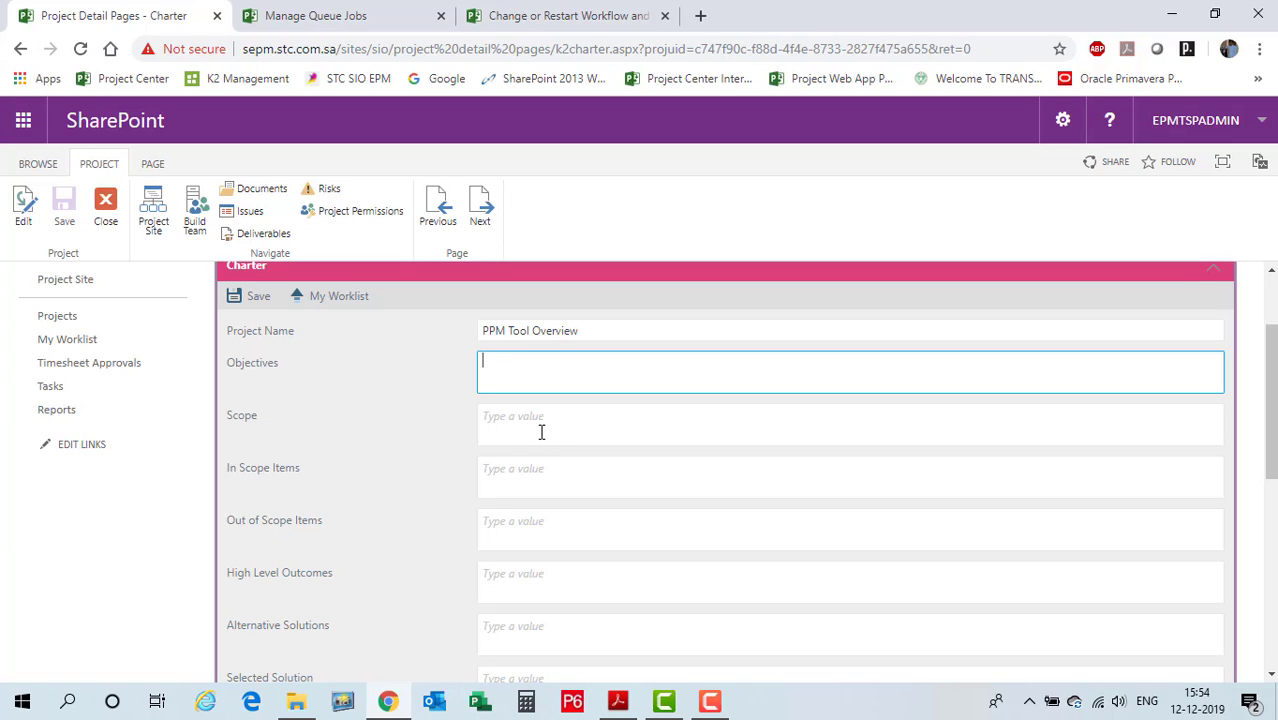
{"action": "left_click", "coordinate": [527, 484]}
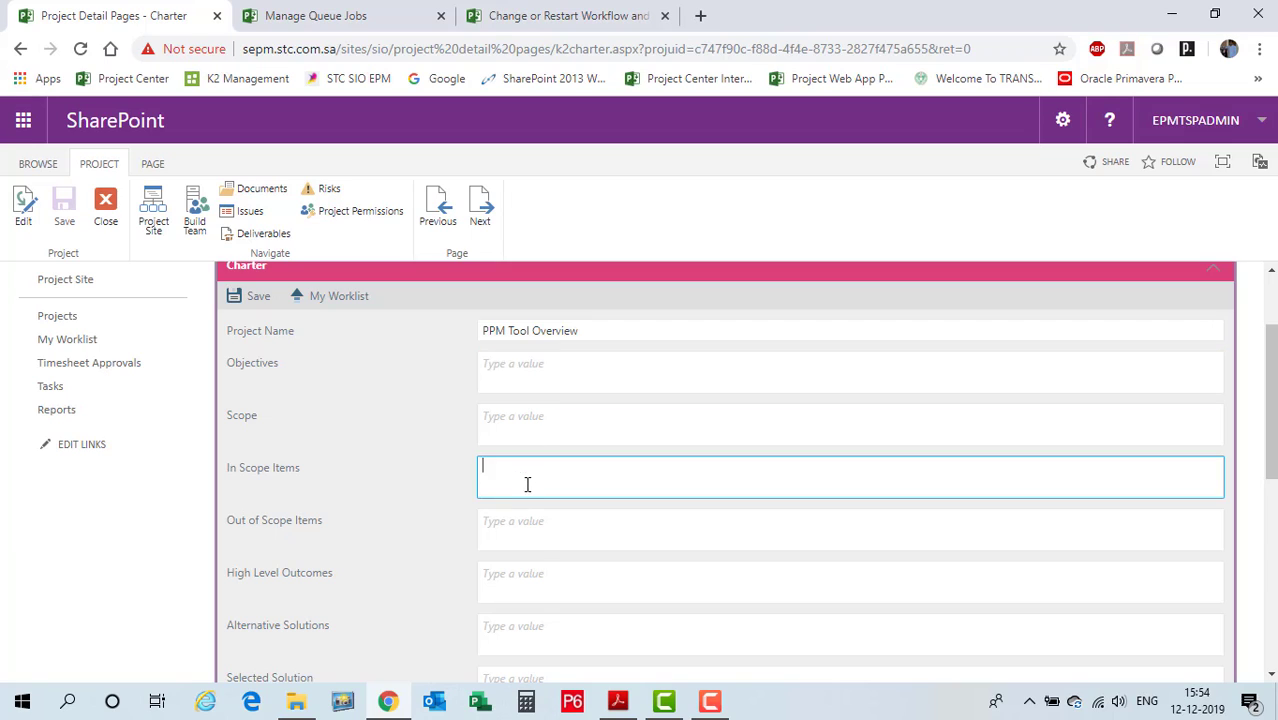
{"action": "left_click", "coordinate": [539, 537]}
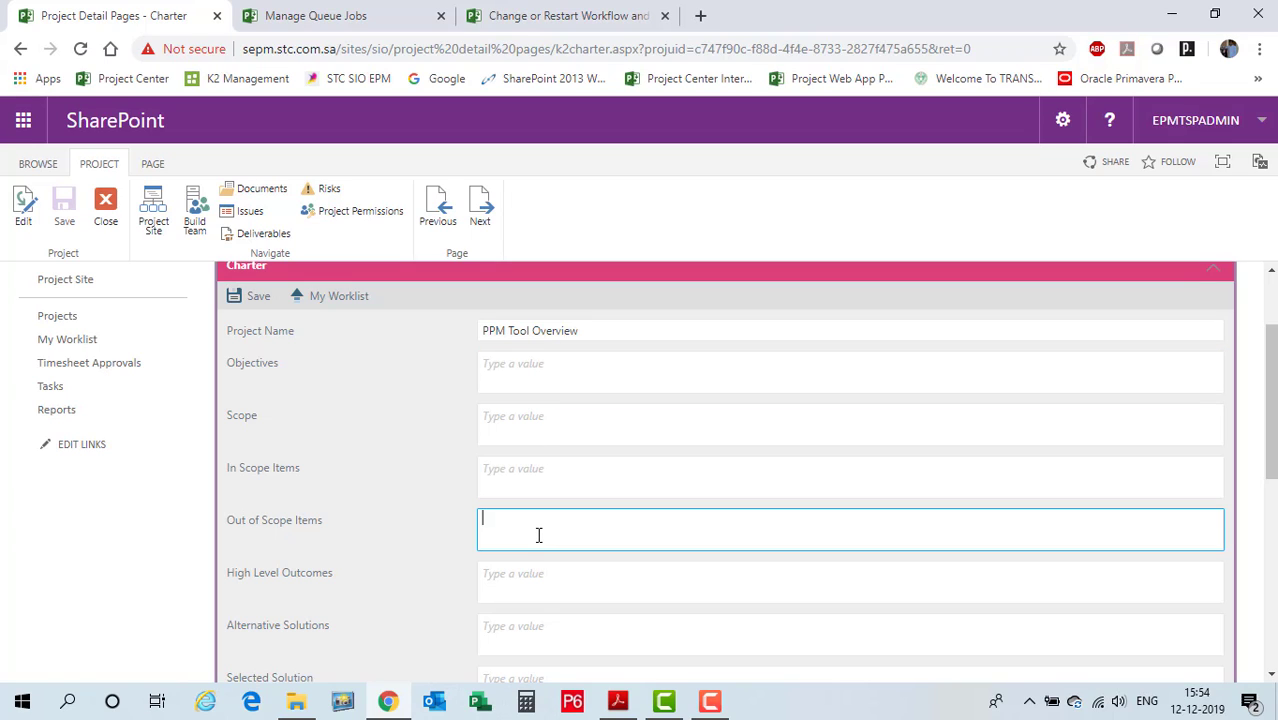
{"action": "left_click", "coordinate": [528, 577]}
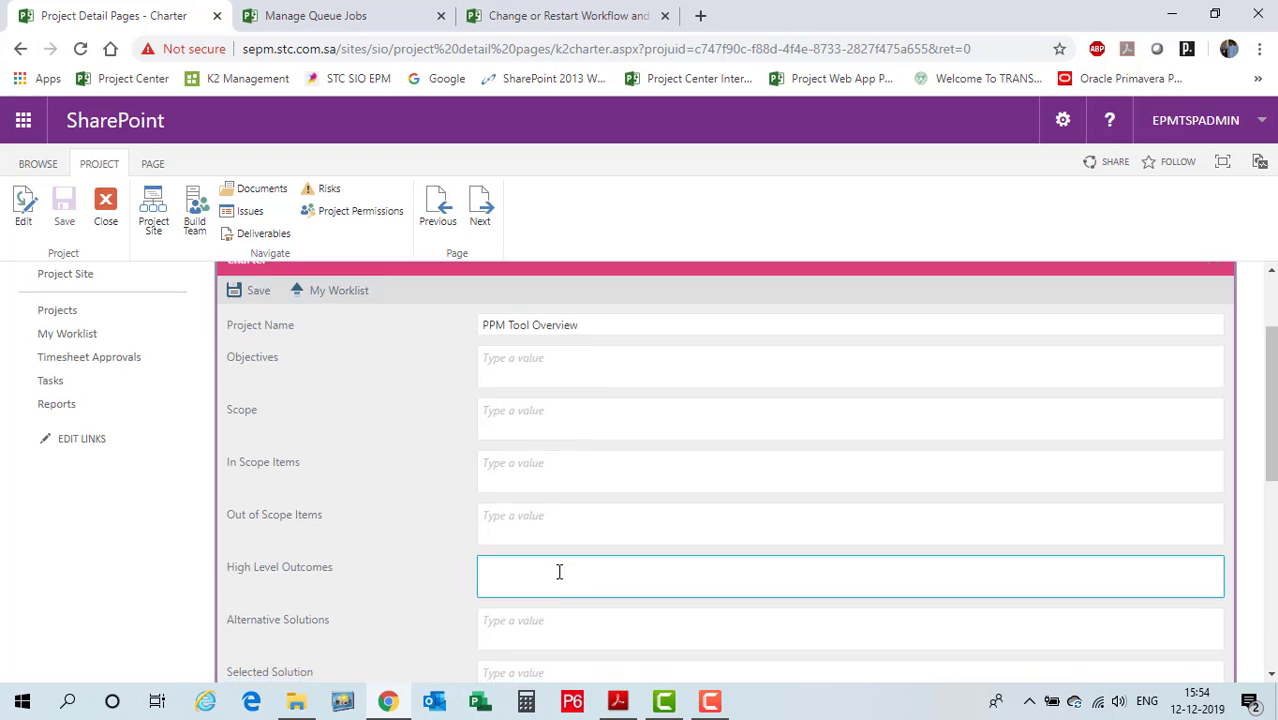
{"action": "scroll", "coordinate": [559, 571], "scroll_direction": "down", "scroll_amount": 1}
{"action": "left_click", "coordinate": [547, 552]}
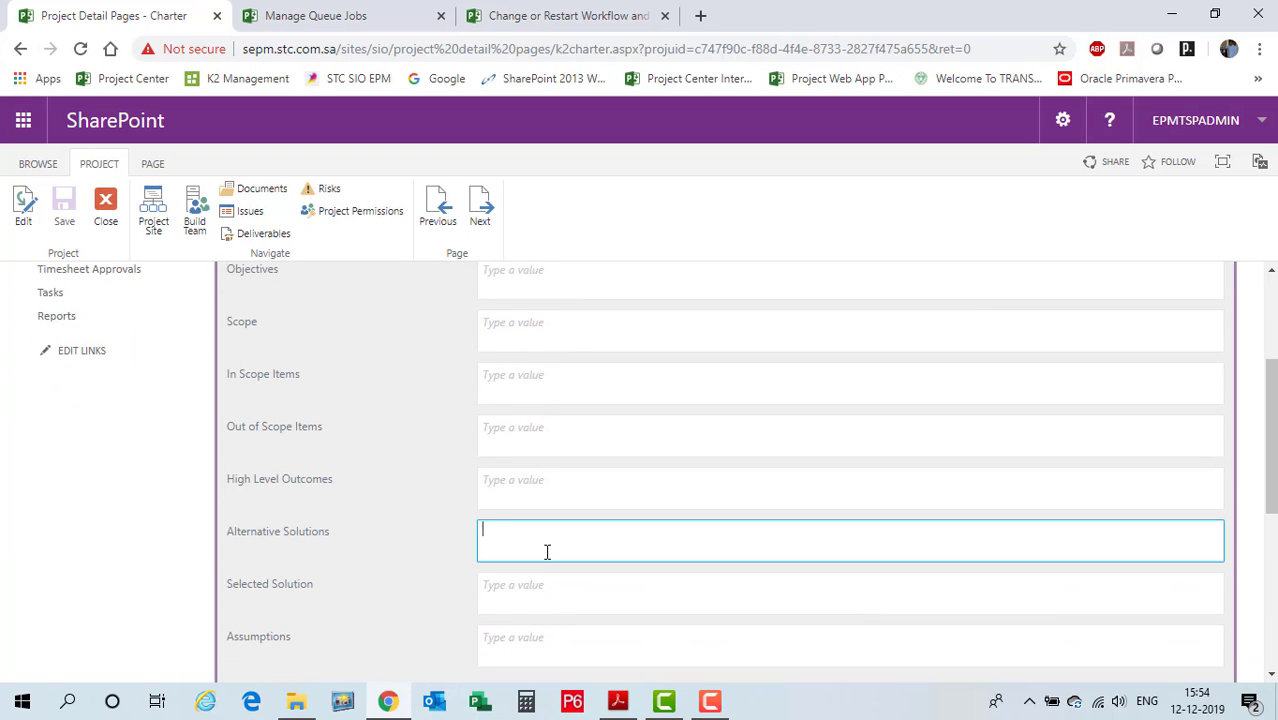
{"action": "left_click", "coordinate": [531, 590]}
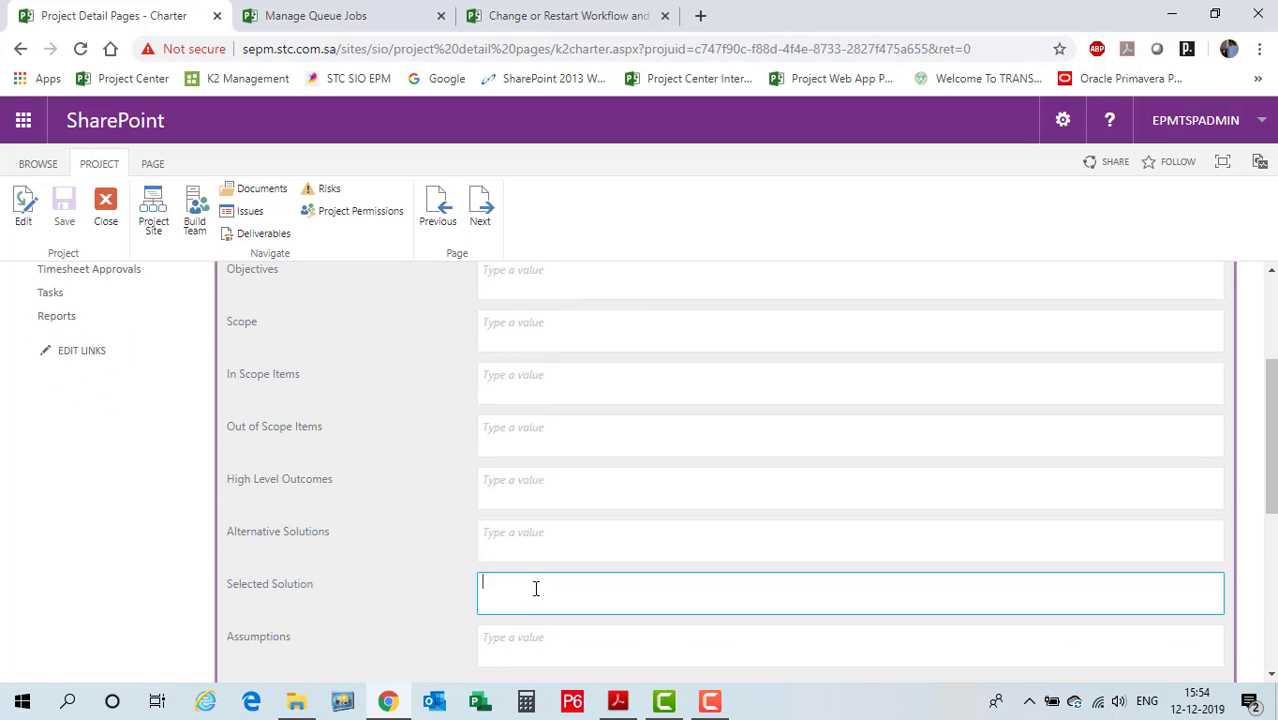
{"action": "scroll", "coordinate": [543, 583], "scroll_direction": "down", "scroll_amount": 1}
{"action": "left_click", "coordinate": [541, 563]}
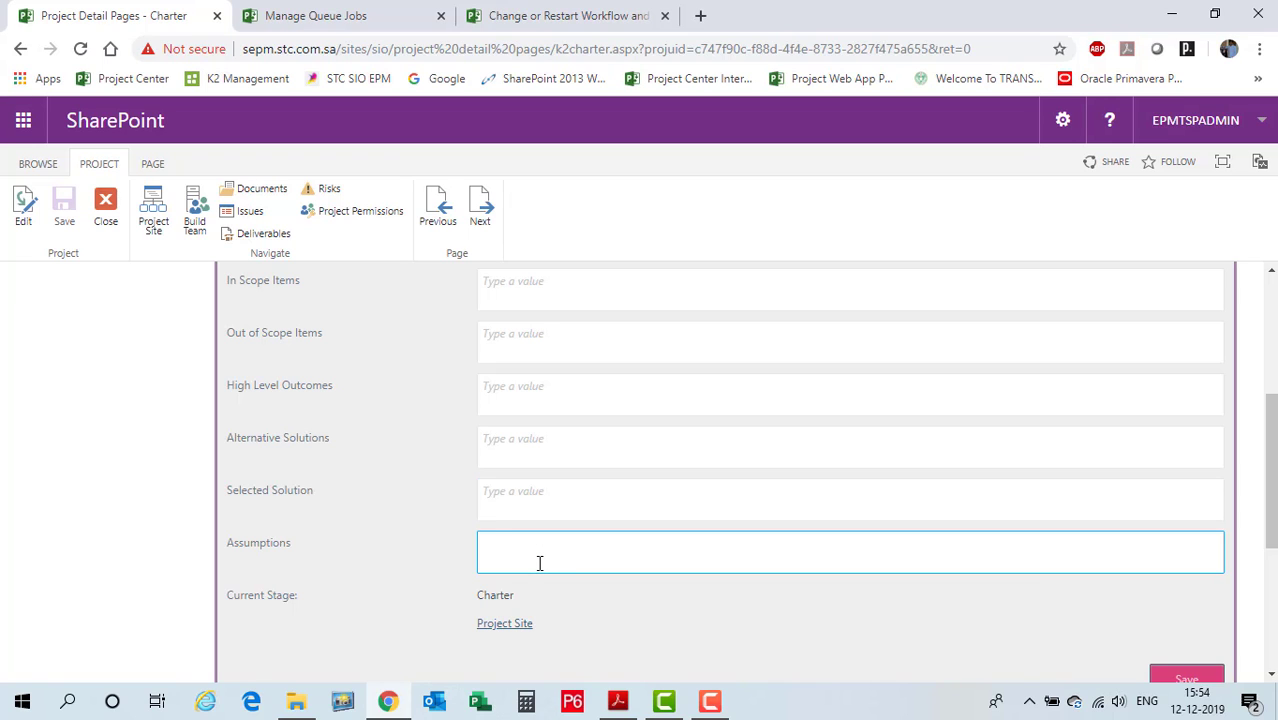
{"action": "scroll", "coordinate": [540, 563], "scroll_direction": "up", "scroll_amount": 2}
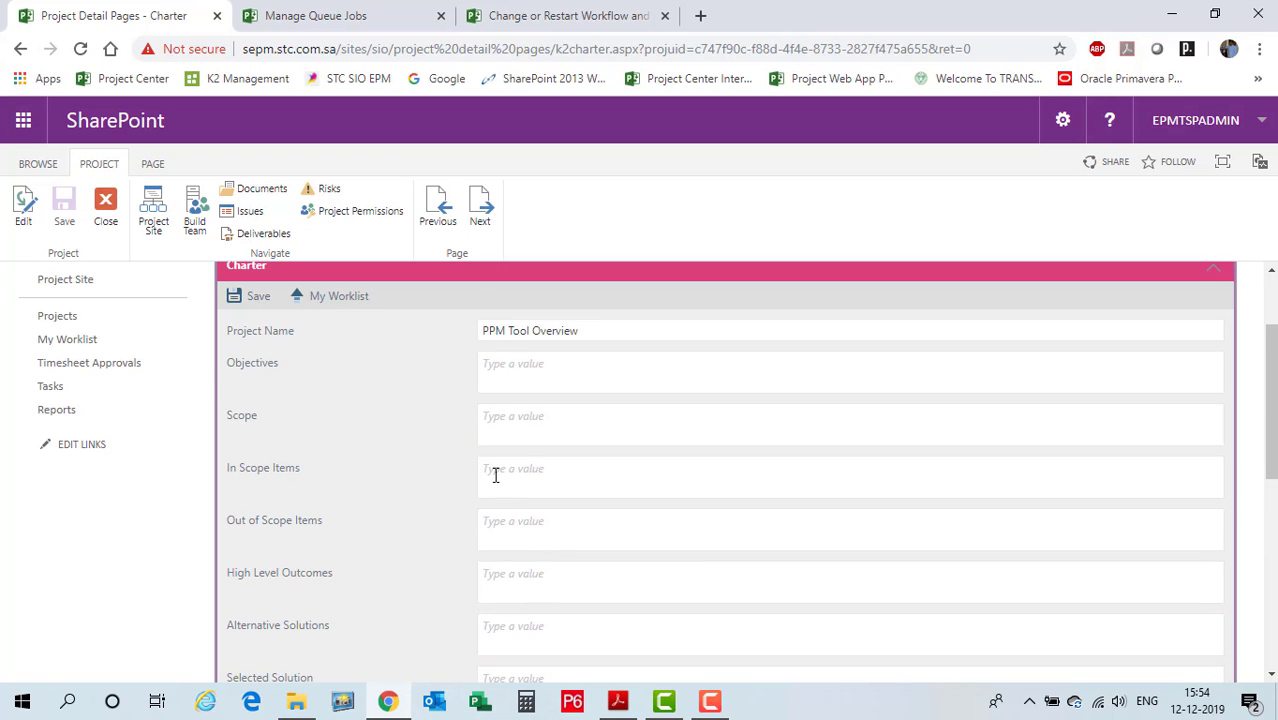
{"action": "left_click", "coordinate": [709, 701]}
{"action": "left_click", "coordinate": [1188, 612]}
{"action": "scroll", "coordinate": [595, 455], "scroll_direction": "down", "scroll_amount": 2}
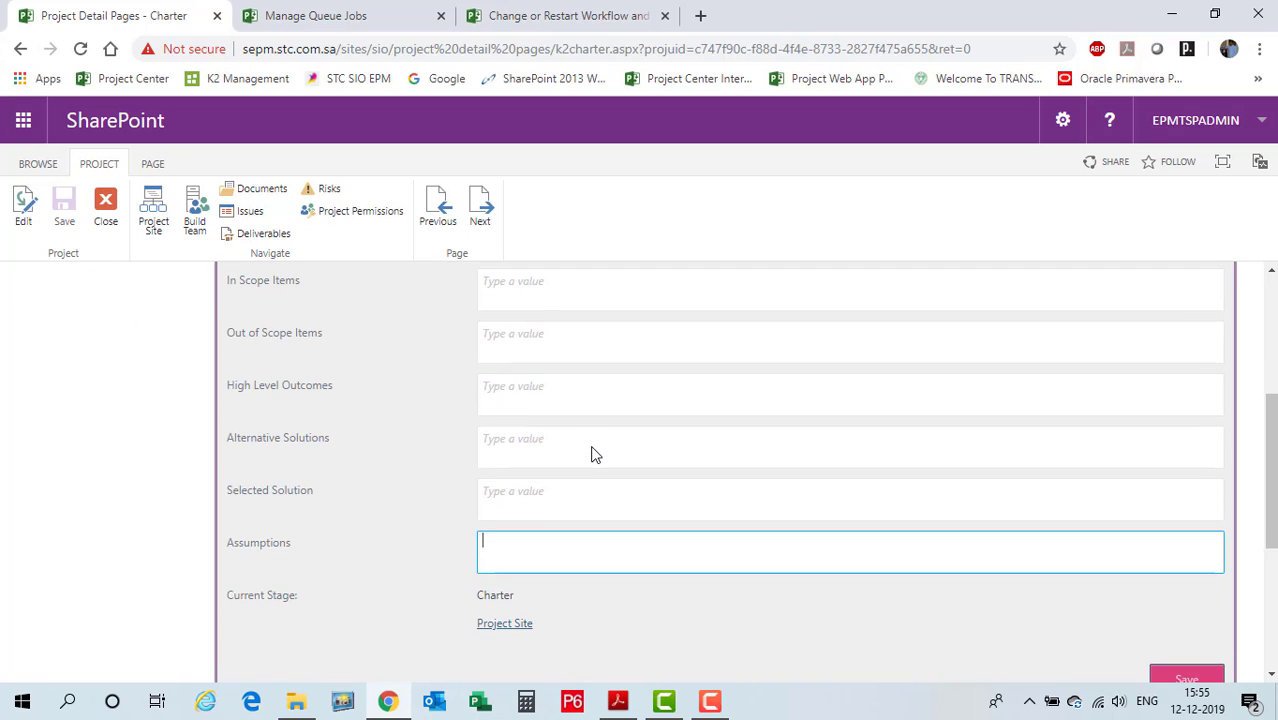
{"action": "scroll", "coordinate": [598, 447], "scroll_direction": "up", "scroll_amount": 2}
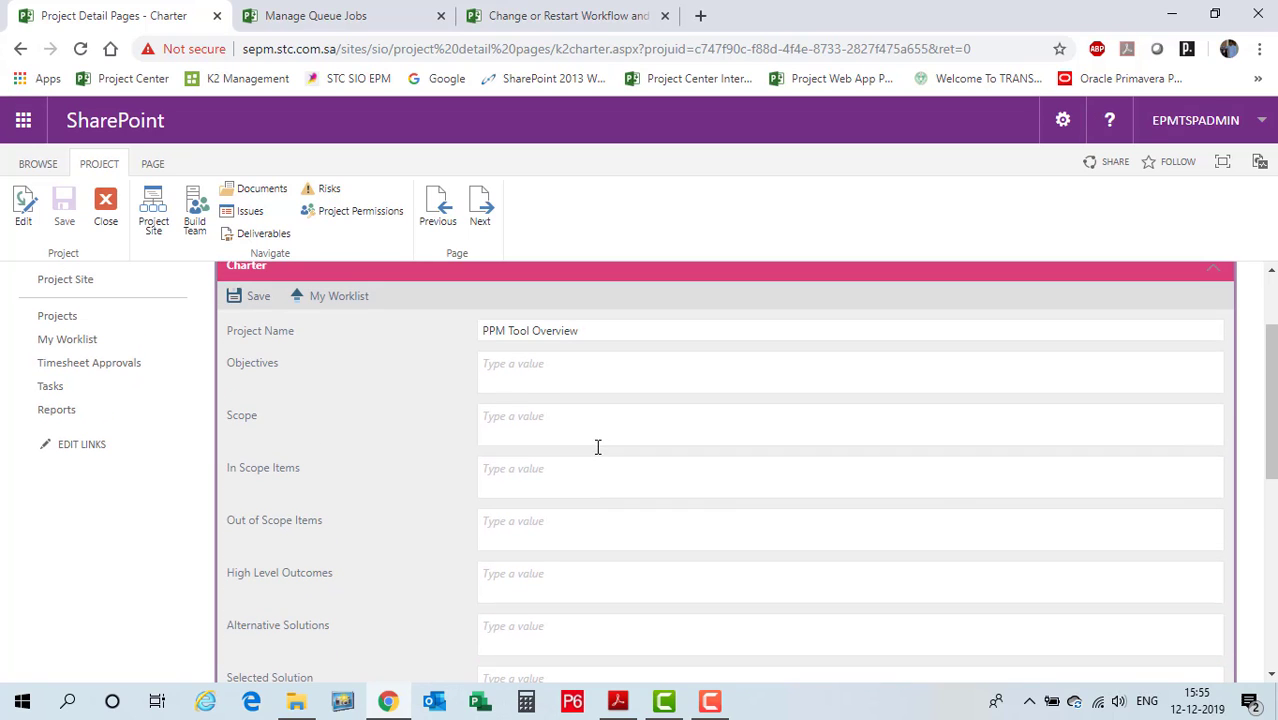
Step: Fill in Objectives, Scope, In Scope Items and Out of Scope Items on the charter form with "Sample data"
{"action": "left_click", "coordinate": [547, 370]}
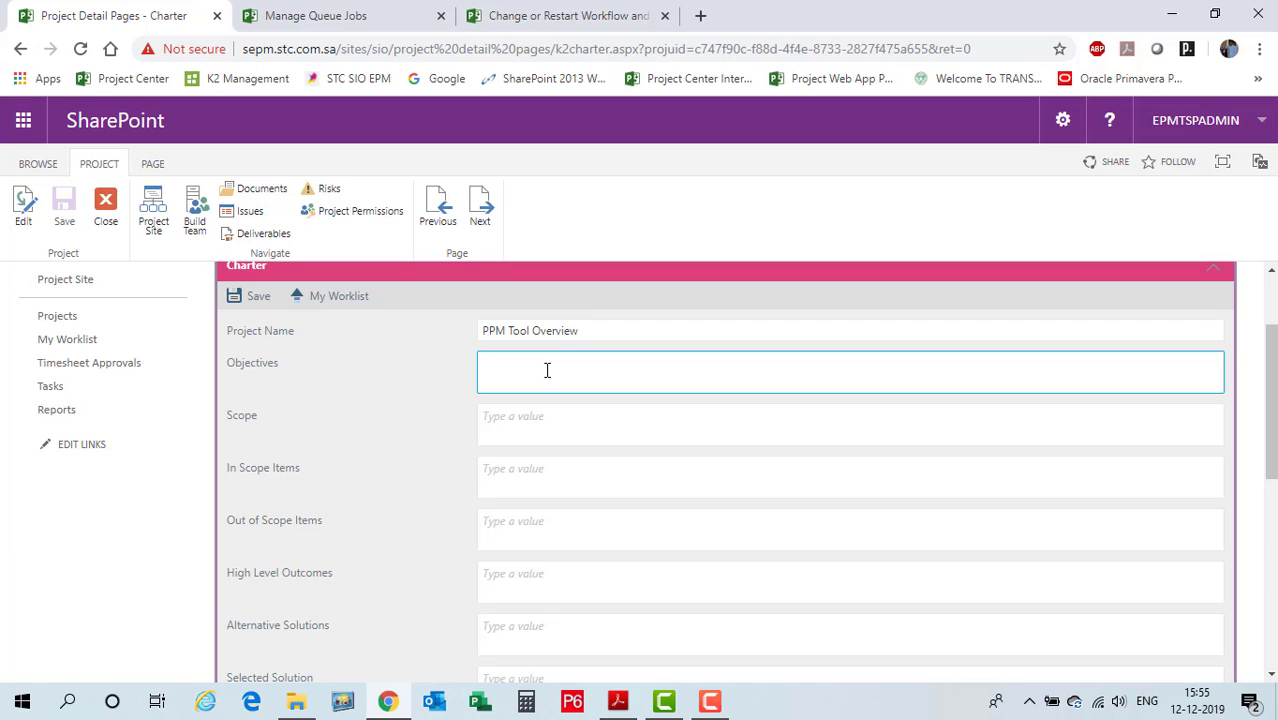
{"action": "type", "text": "Sample data"}
{"action": "left_click_drag", "start_coordinate": [556, 363], "coordinate": [415, 361]}
{"action": "key", "text": "ctrl+c"}
{"action": "left_click", "coordinate": [529, 430]}
{"action": "key", "text": "ctrl+v"}
{"action": "left_click", "coordinate": [540, 483]}
{"action": "key", "text": "ctrl+v"}
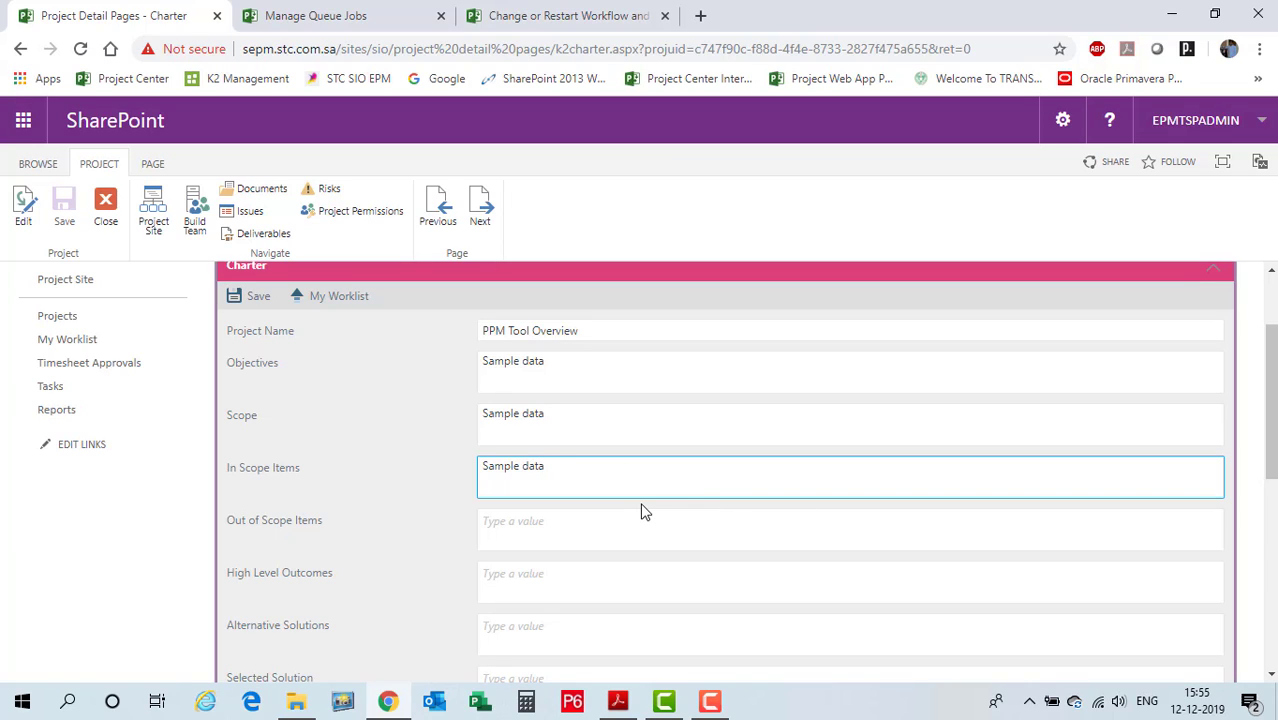
{"action": "left_click", "coordinate": [615, 537]}
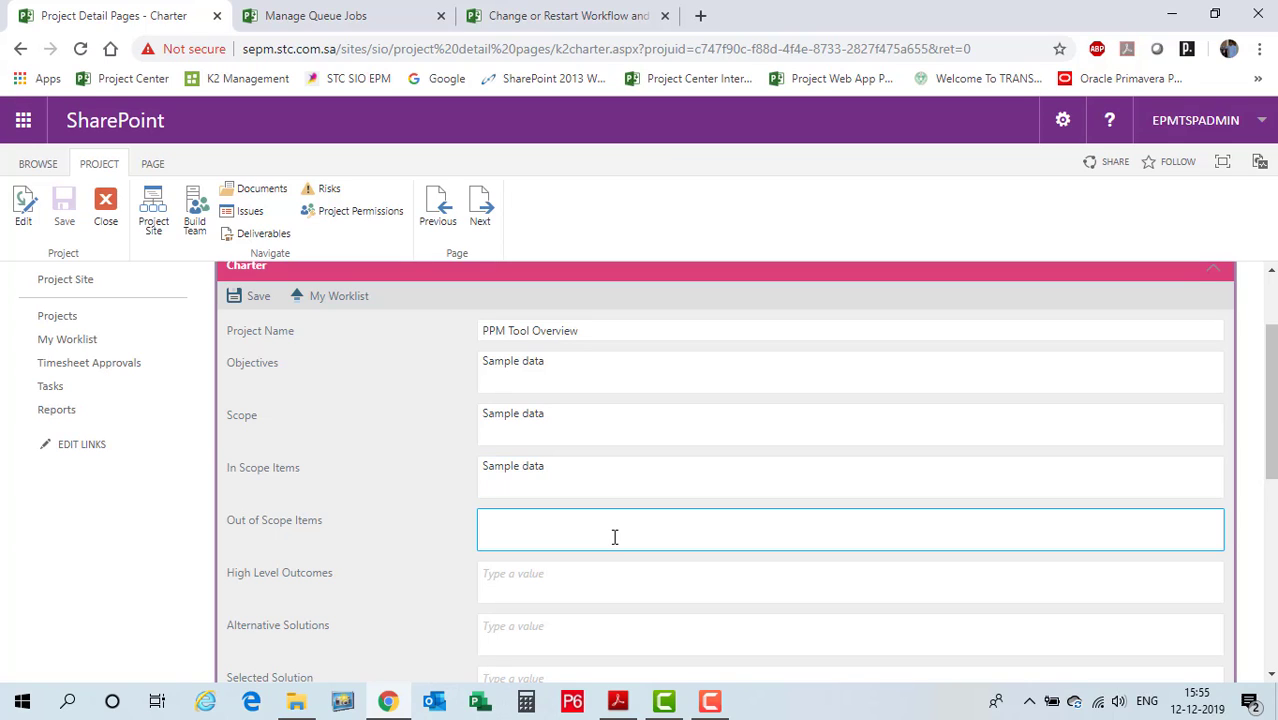
{"action": "key", "text": "ctrl+v"}
Step: Save the project charter form, leaving the fields from High Level Outcomes to Assumptions blank
{"action": "scroll", "coordinate": [625, 437], "scroll_direction": "down", "scroll_amount": 2}
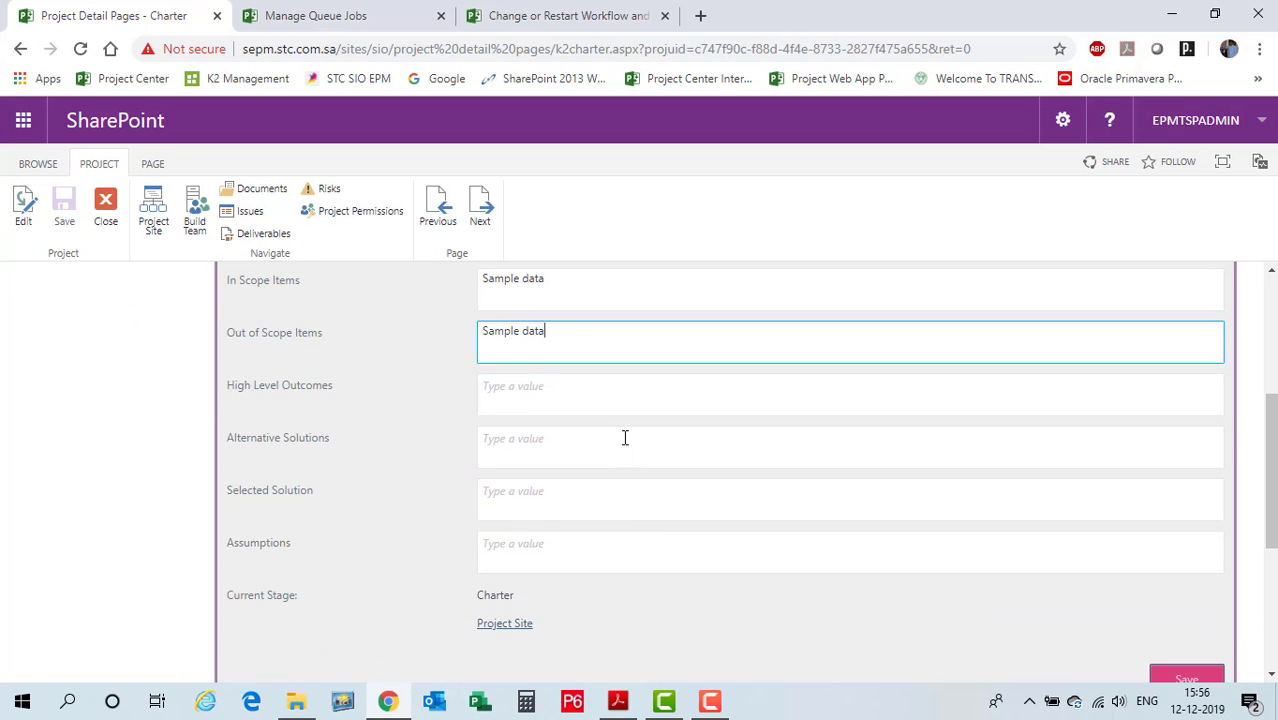
{"action": "left_click", "coordinate": [624, 438]}
{"action": "scroll", "coordinate": [722, 500], "scroll_direction": "up", "scroll_amount": 2}
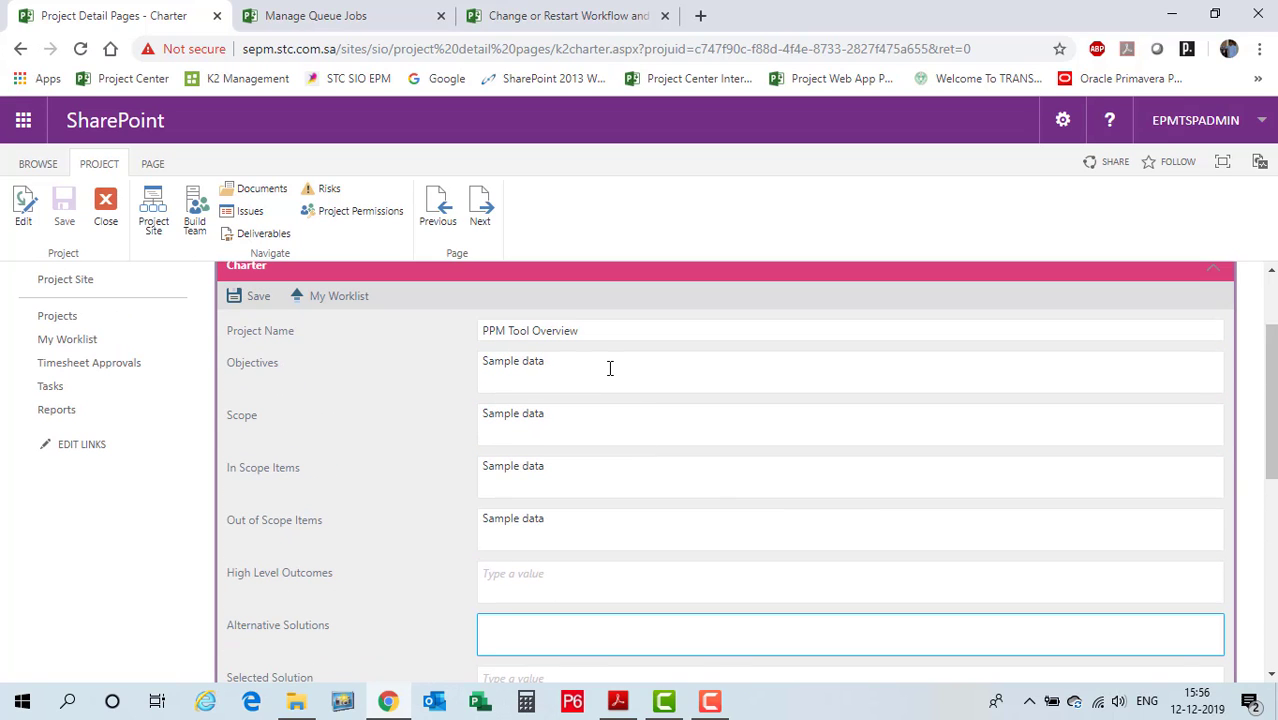
{"action": "scroll", "coordinate": [610, 378], "scroll_direction": "down", "scroll_amount": 4}
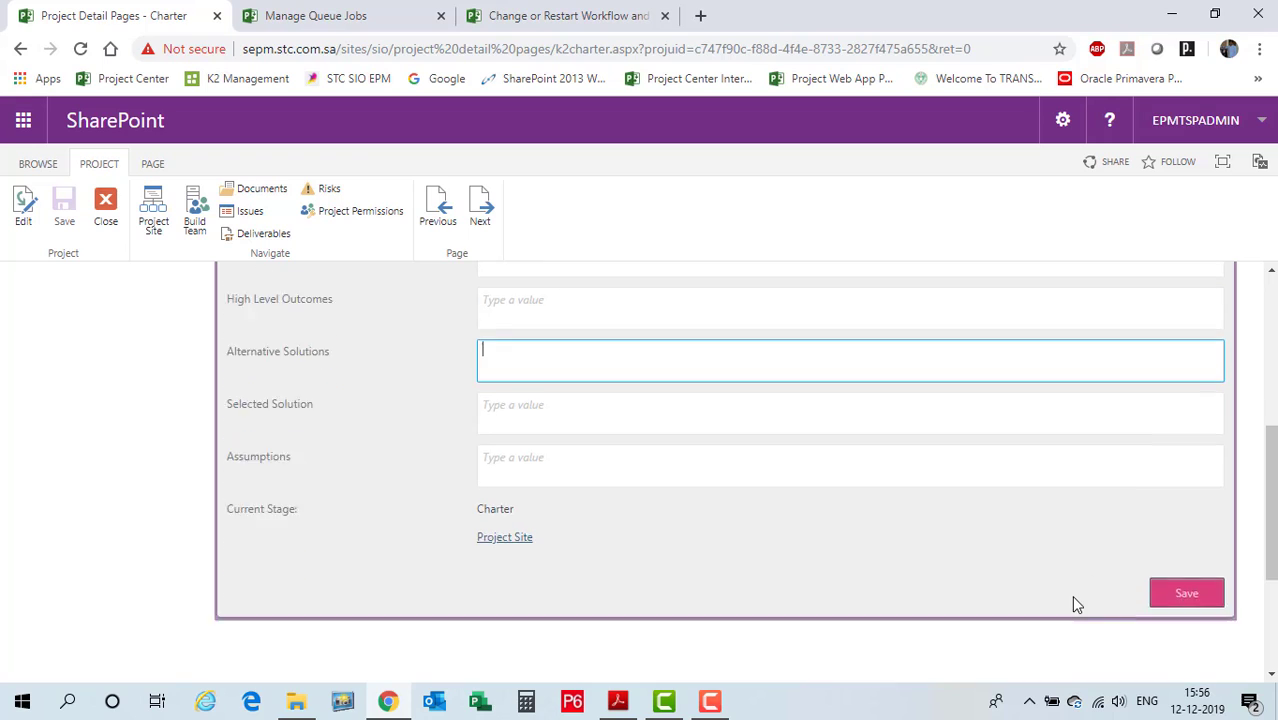
{"action": "left_click", "coordinate": [1205, 491]}
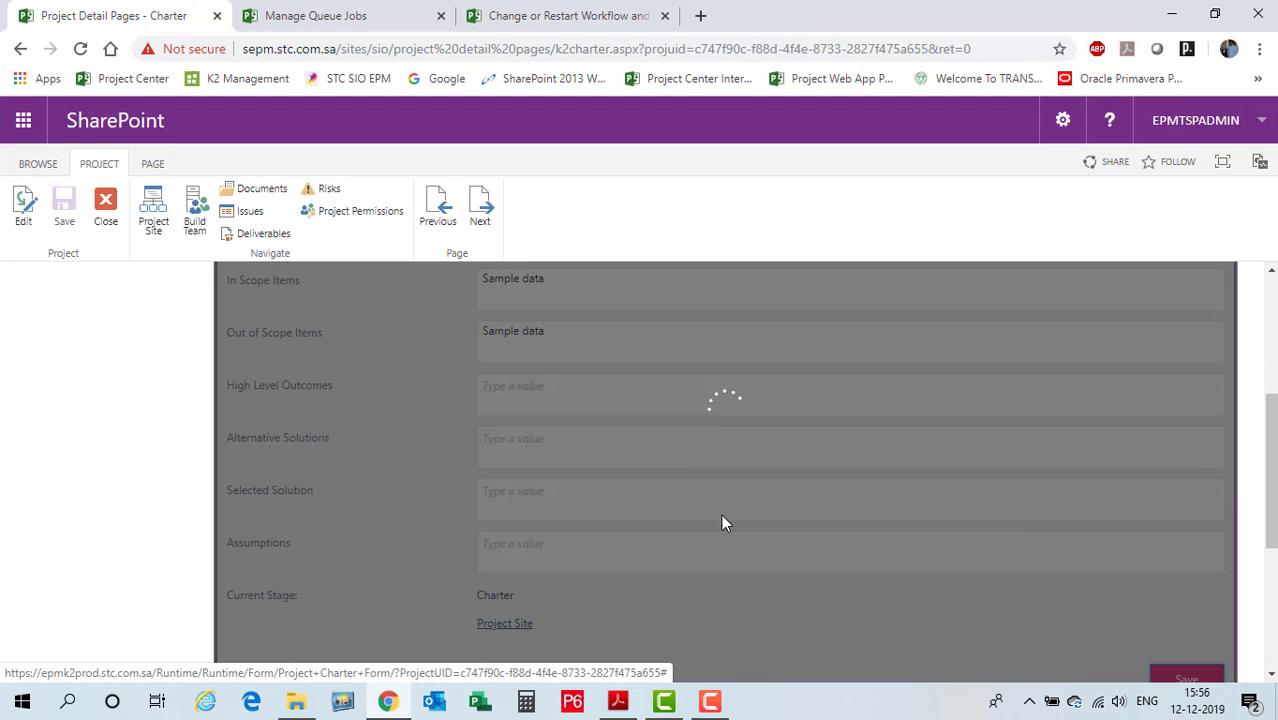
{"action": "left_click", "coordinate": [709, 700]}
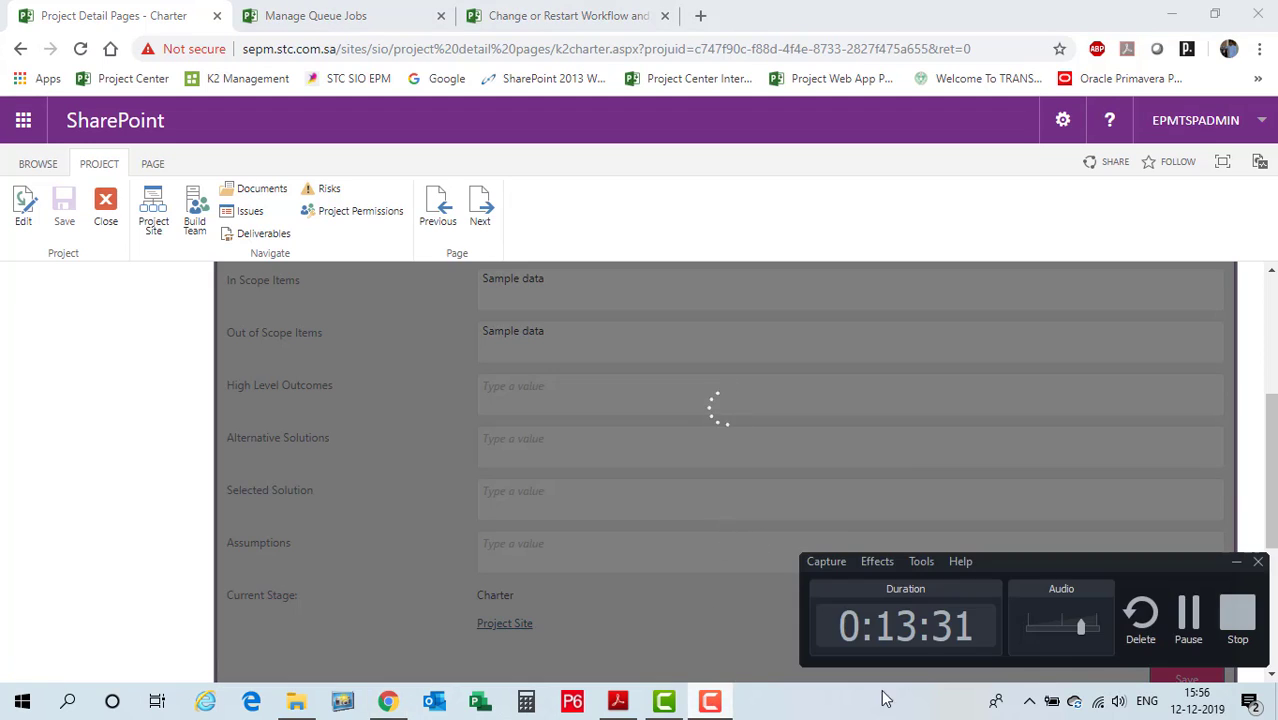
{"action": "left_click", "coordinate": [1188, 614]}
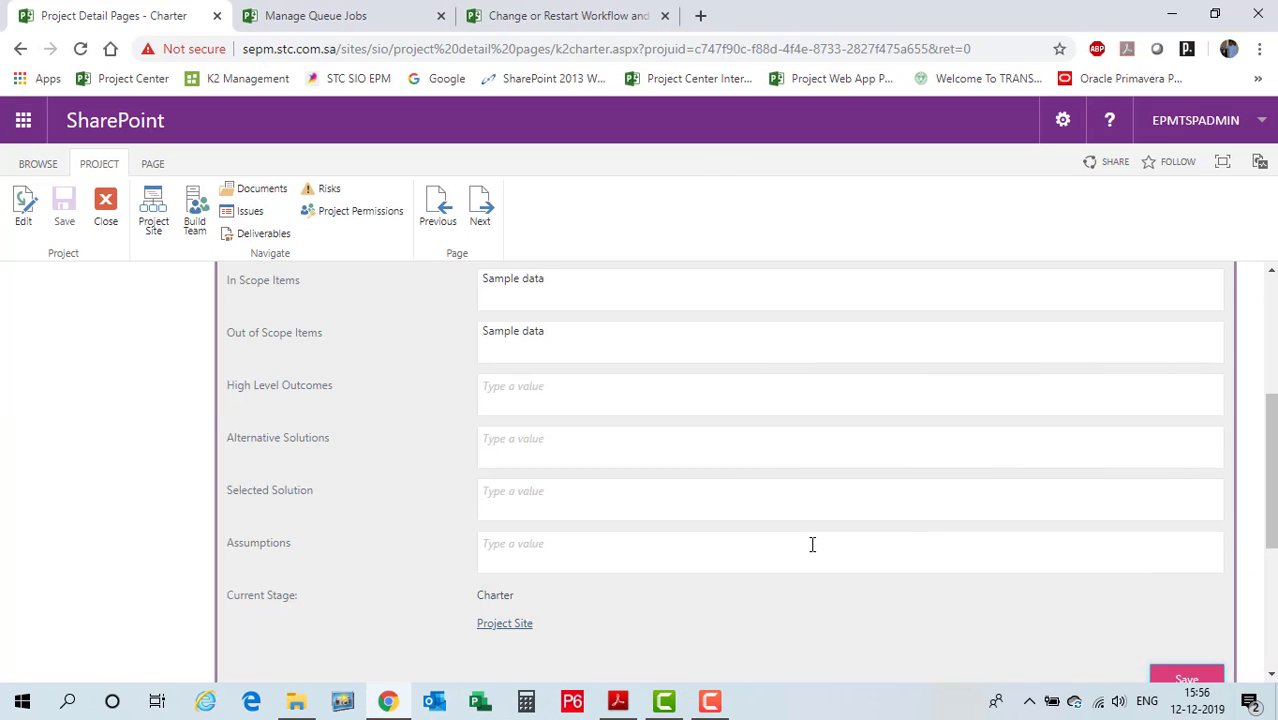
Step: Select the imperatives A - Accelerate, A - Data Driven and A - Efficiency on the charter's Strategic Alignment form
{"action": "scroll", "coordinate": [812, 544], "scroll_direction": "up", "scroll_amount": 5}
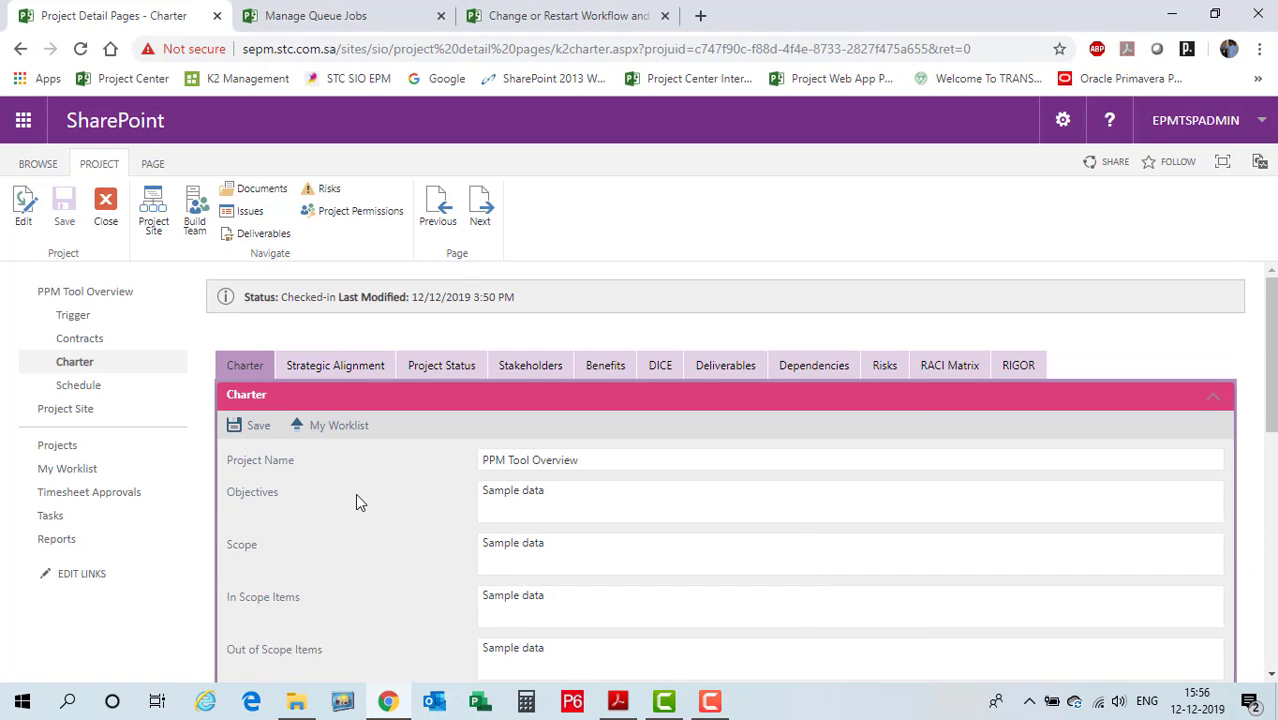
{"action": "left_click", "coordinate": [360, 370]}
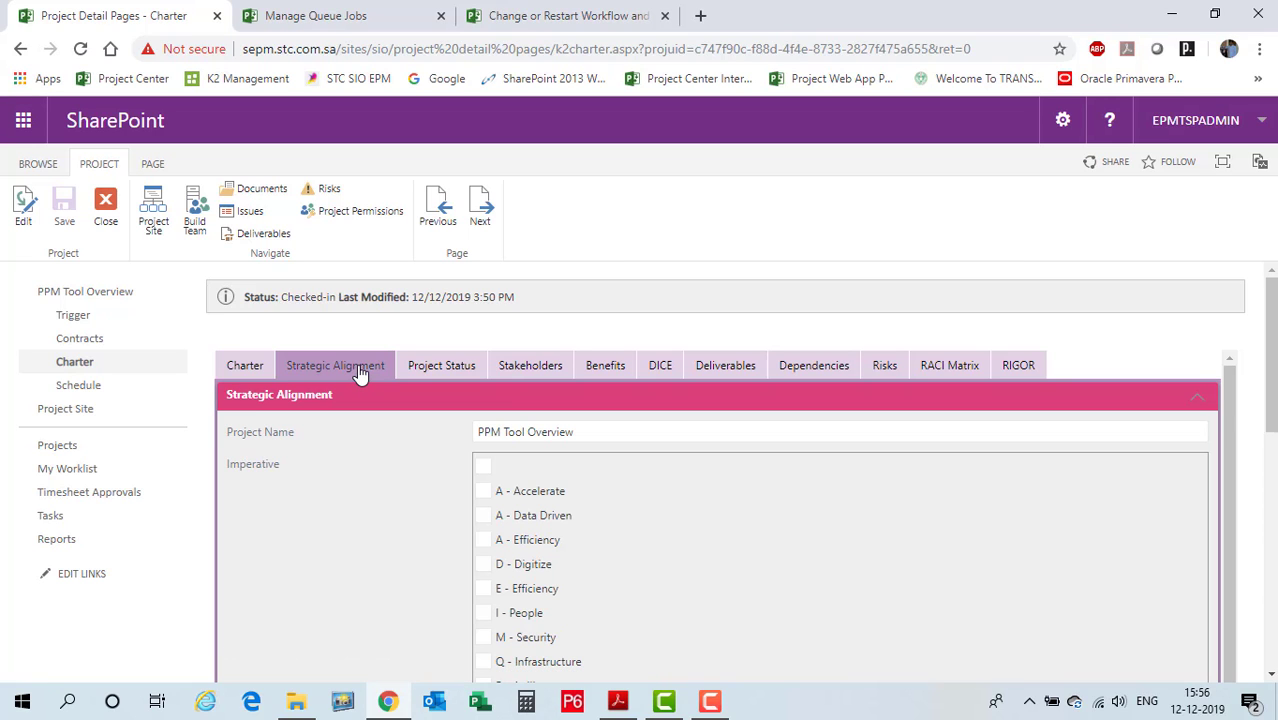
{"action": "left_click_drag", "start_coordinate": [1270, 355], "coordinate": [1270, 399]}
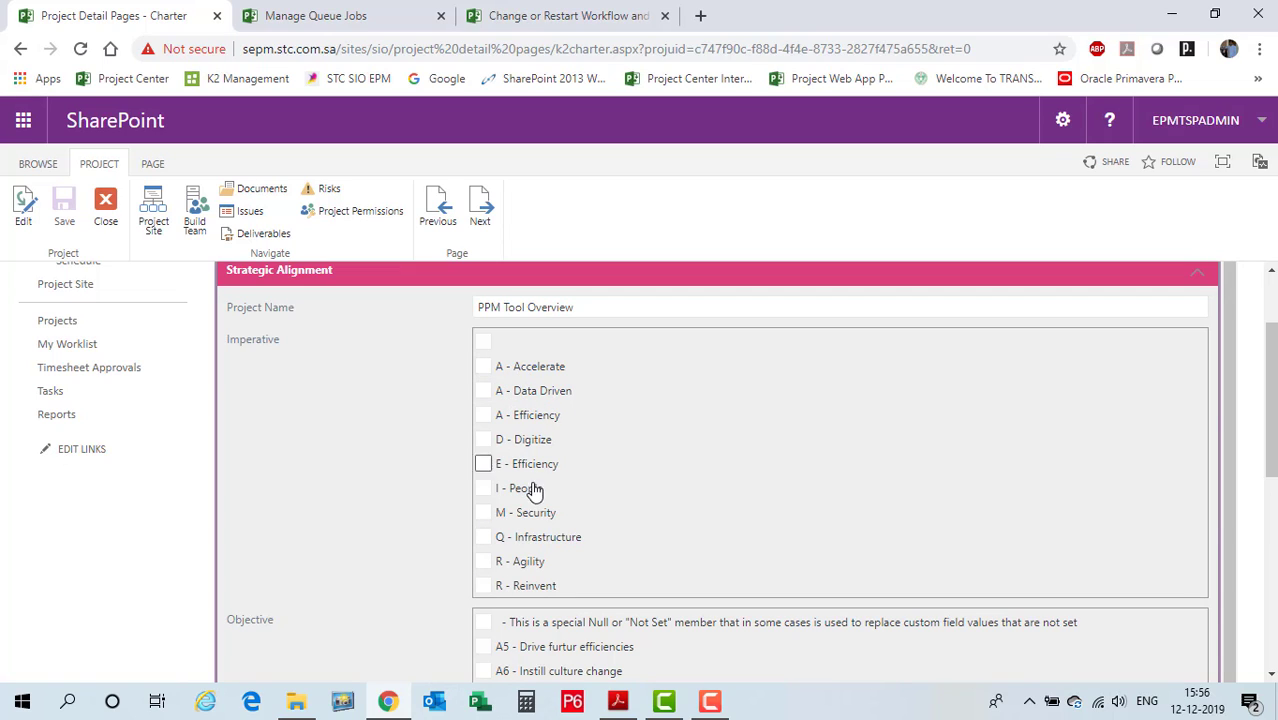
{"action": "left_click", "coordinate": [485, 370]}
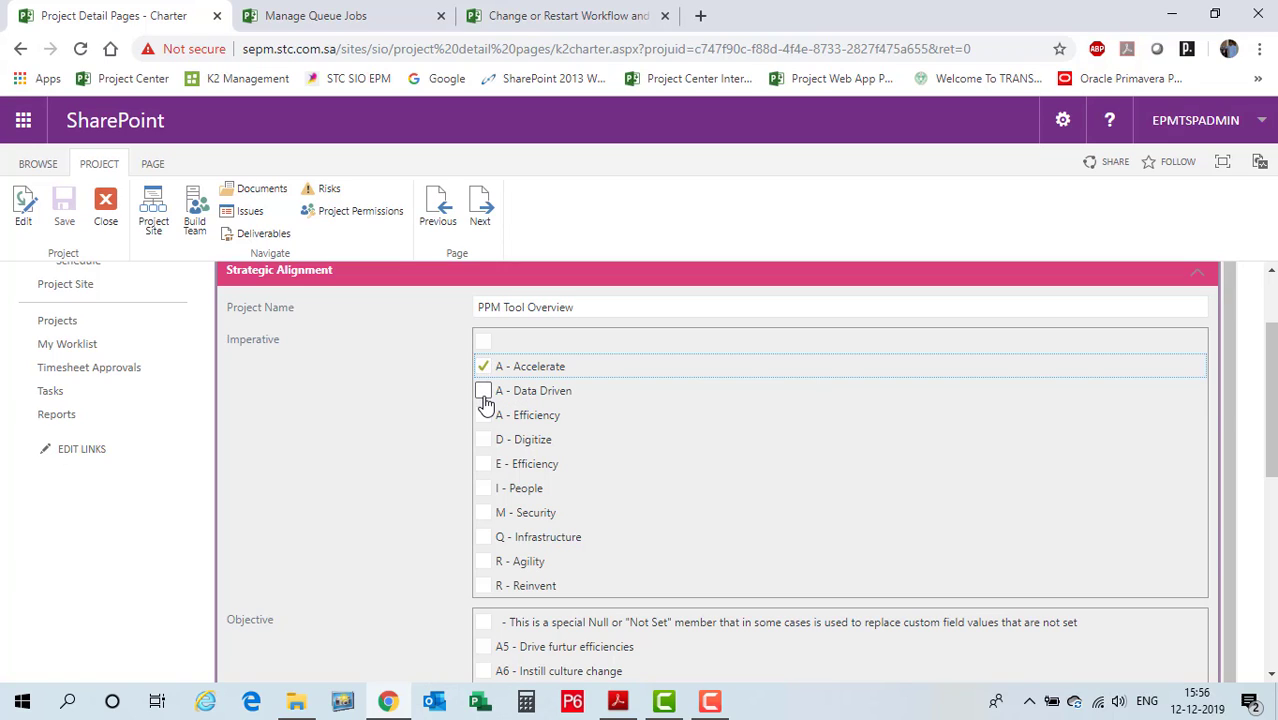
{"action": "left_click", "coordinate": [484, 390]}
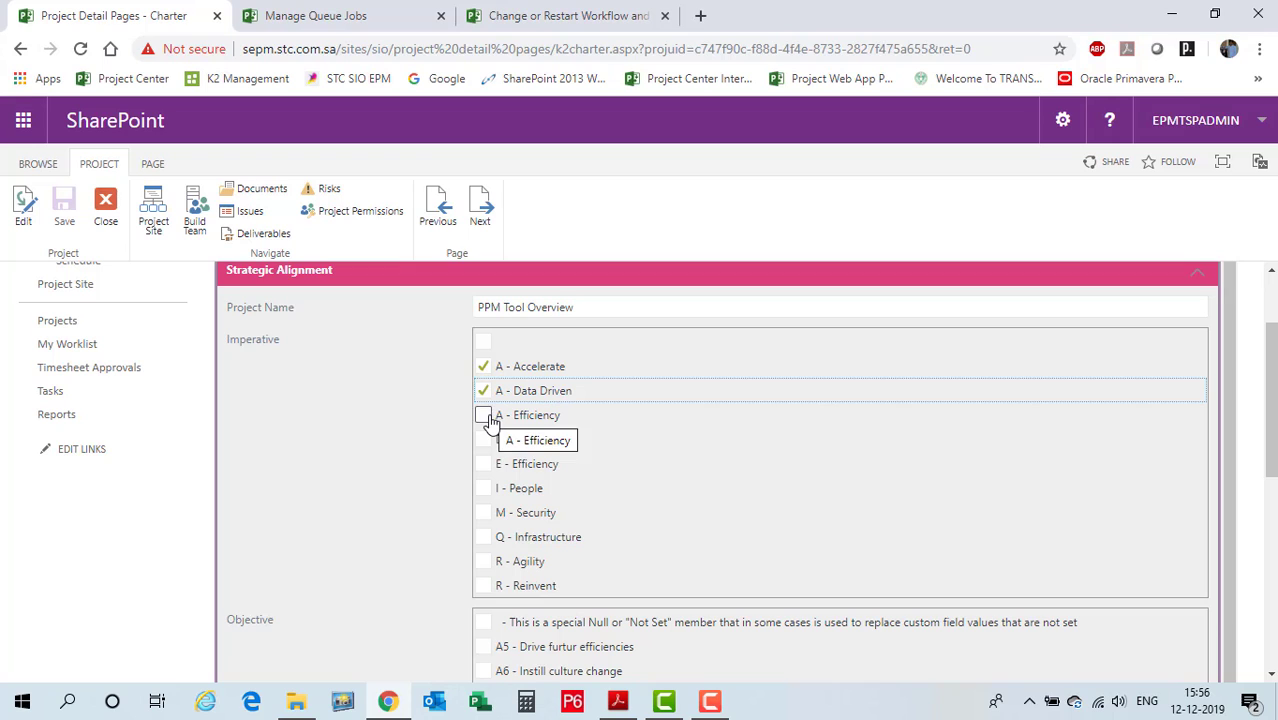
{"action": "left_click", "coordinate": [485, 417]}
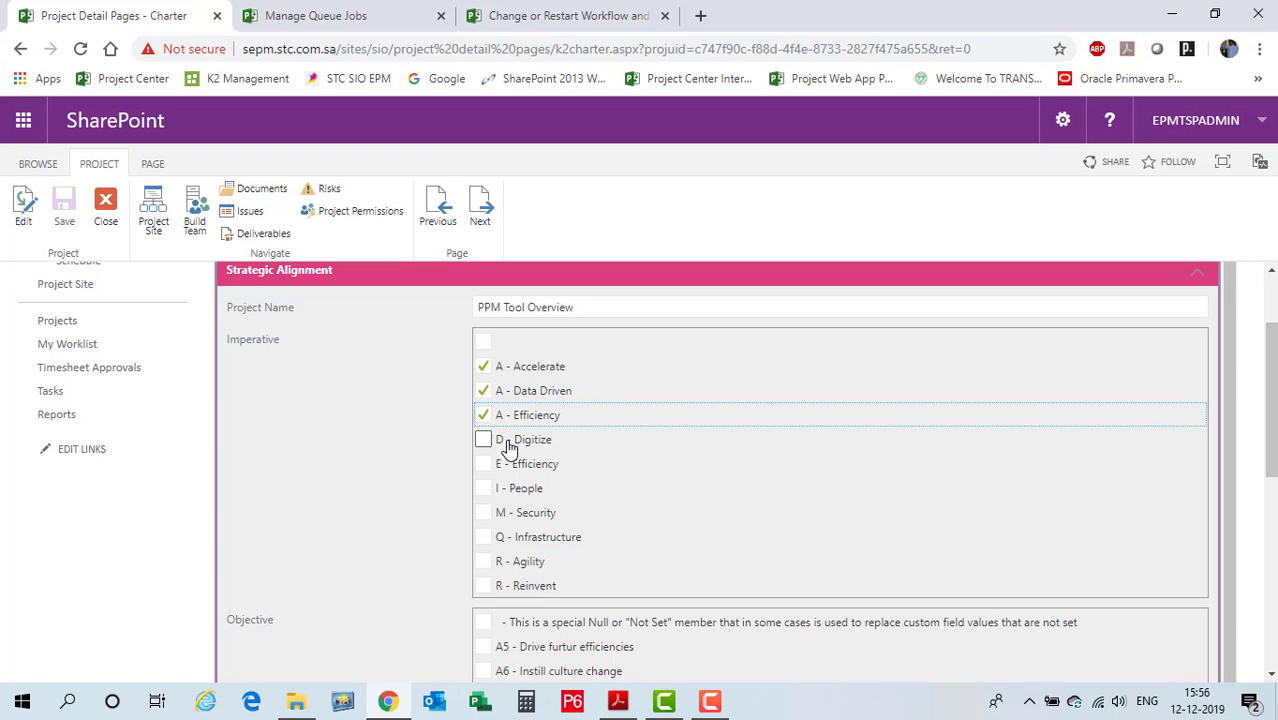
Step: Select objectives AeO1, AeO2 and AeO3 (customer experience, performance tools, OPEX) and save the Strategic Alignment form
{"action": "scroll", "coordinate": [1268, 420], "scroll_direction": "down", "scroll_amount": 2}
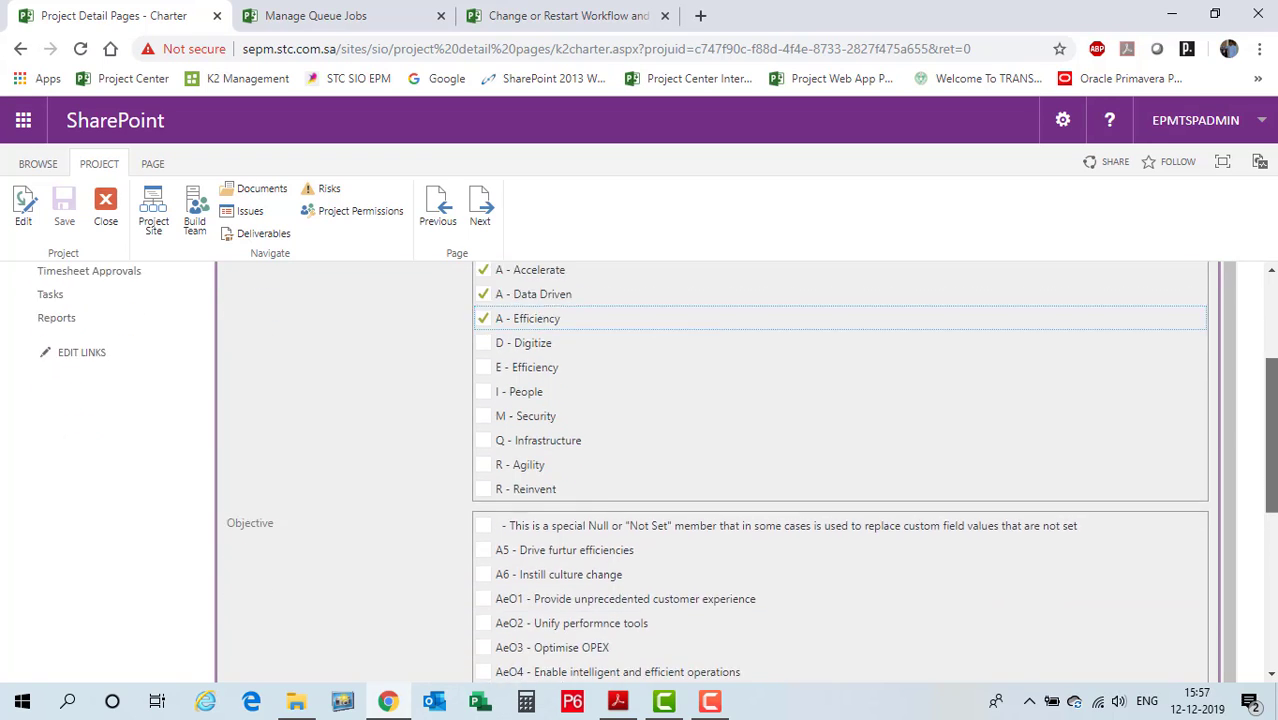
{"action": "left_click", "coordinate": [484, 471]}
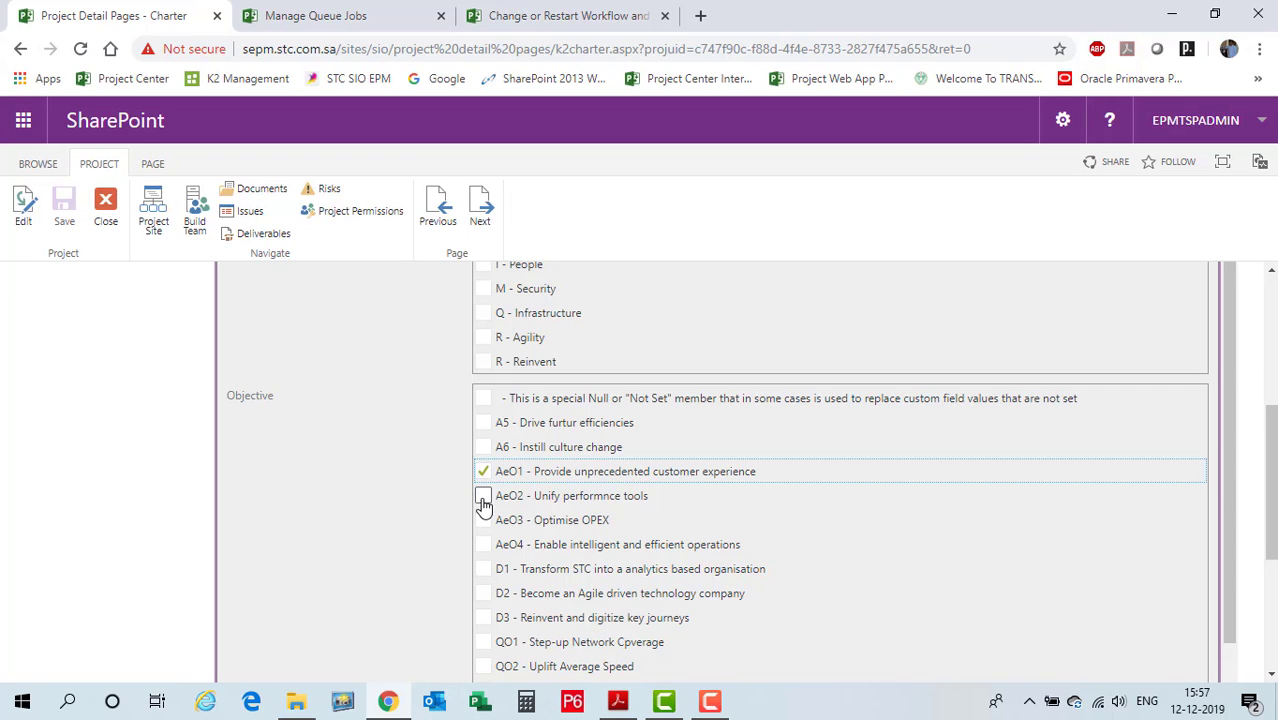
{"action": "left_click", "coordinate": [484, 496]}
{"action": "left_click", "coordinate": [484, 520]}
{"action": "scroll", "coordinate": [1268, 480], "scroll_direction": "down", "scroll_amount": 1}
{"action": "left_click_drag", "start_coordinate": [1271, 467], "coordinate": [1271, 514]}
{"action": "left_click_drag", "start_coordinate": [1229, 371], "coordinate": [1225, 462]}
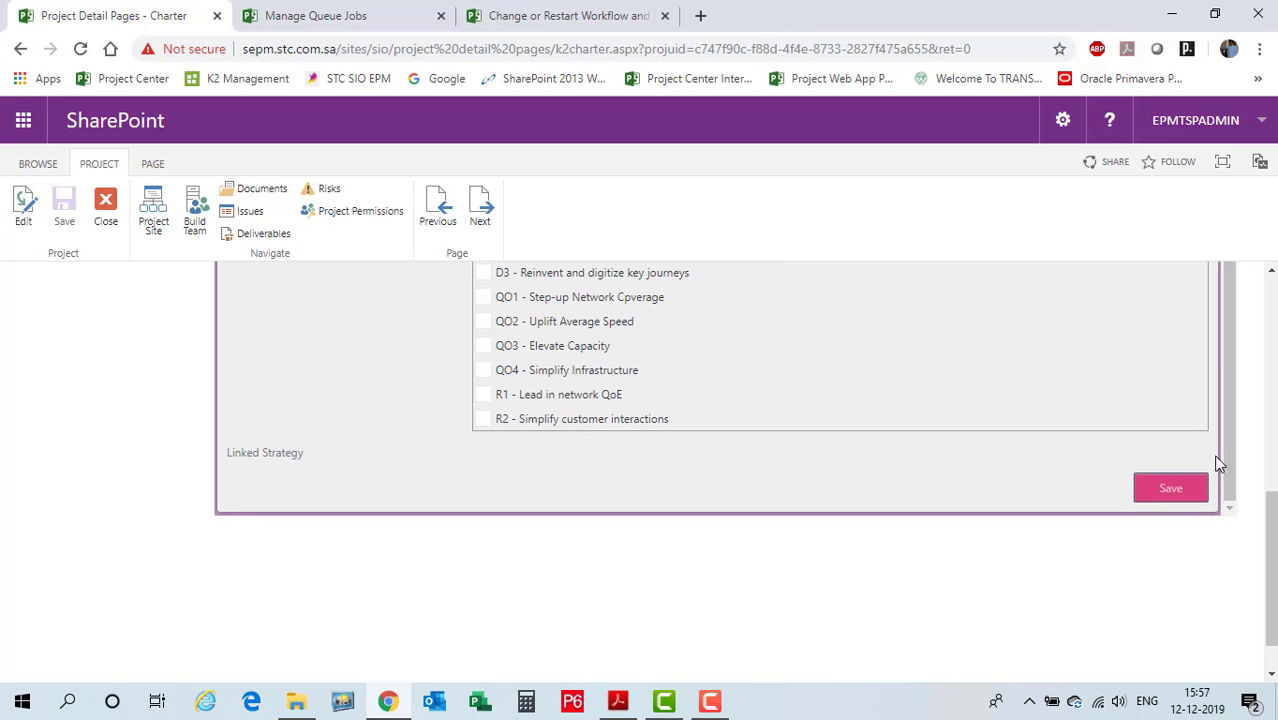
{"action": "left_click", "coordinate": [1178, 488]}
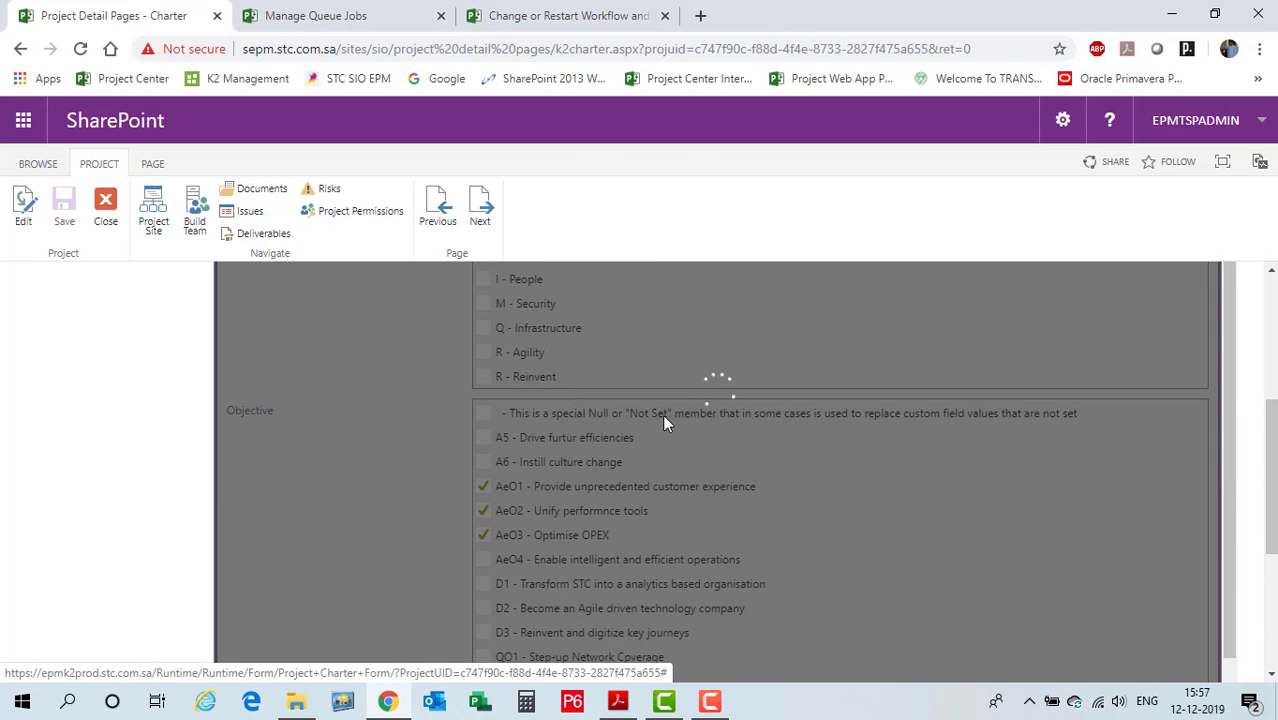
{"action": "mouse_move", "coordinate": [710, 701]}
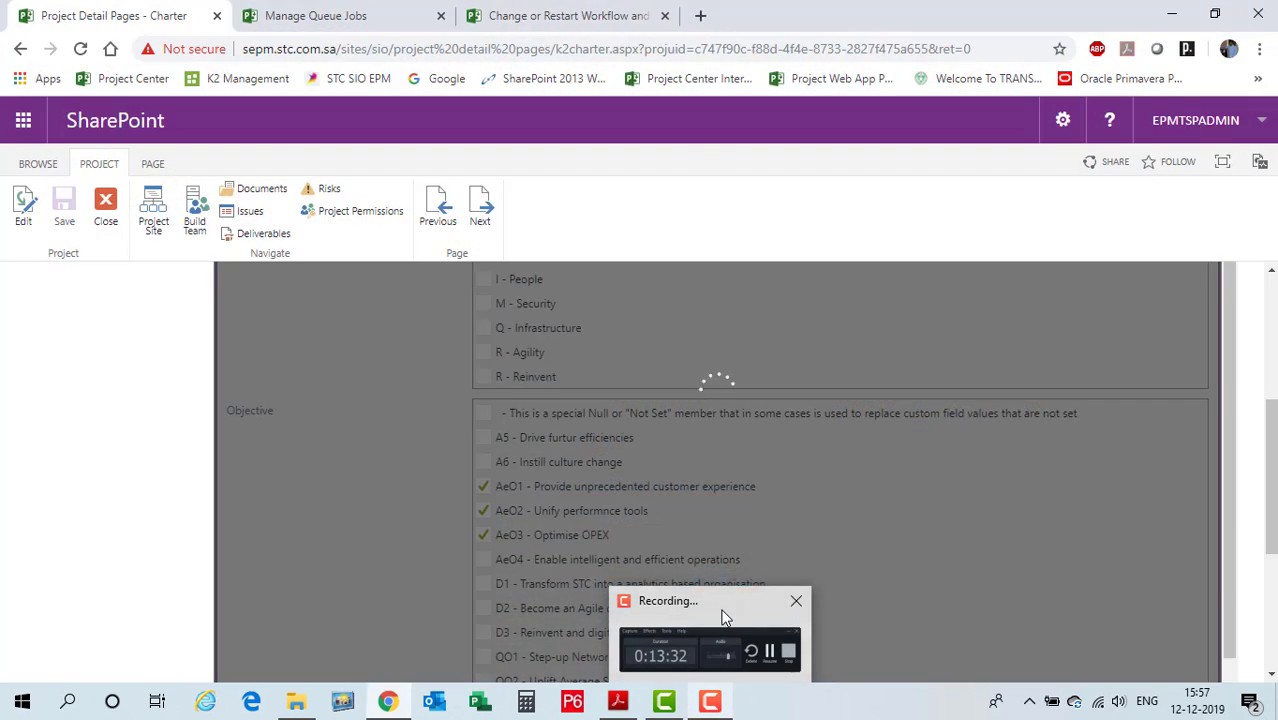
{"action": "left_click", "coordinate": [724, 612]}
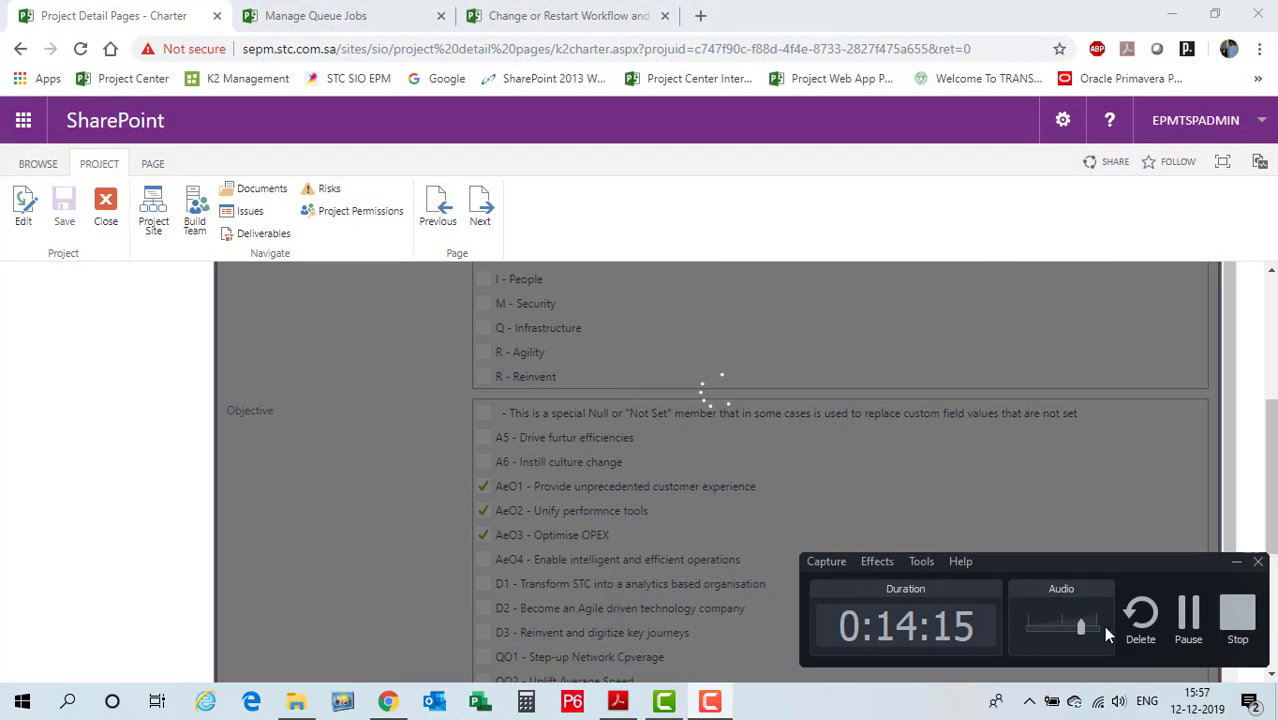
{"action": "left_click", "coordinate": [1185, 622]}
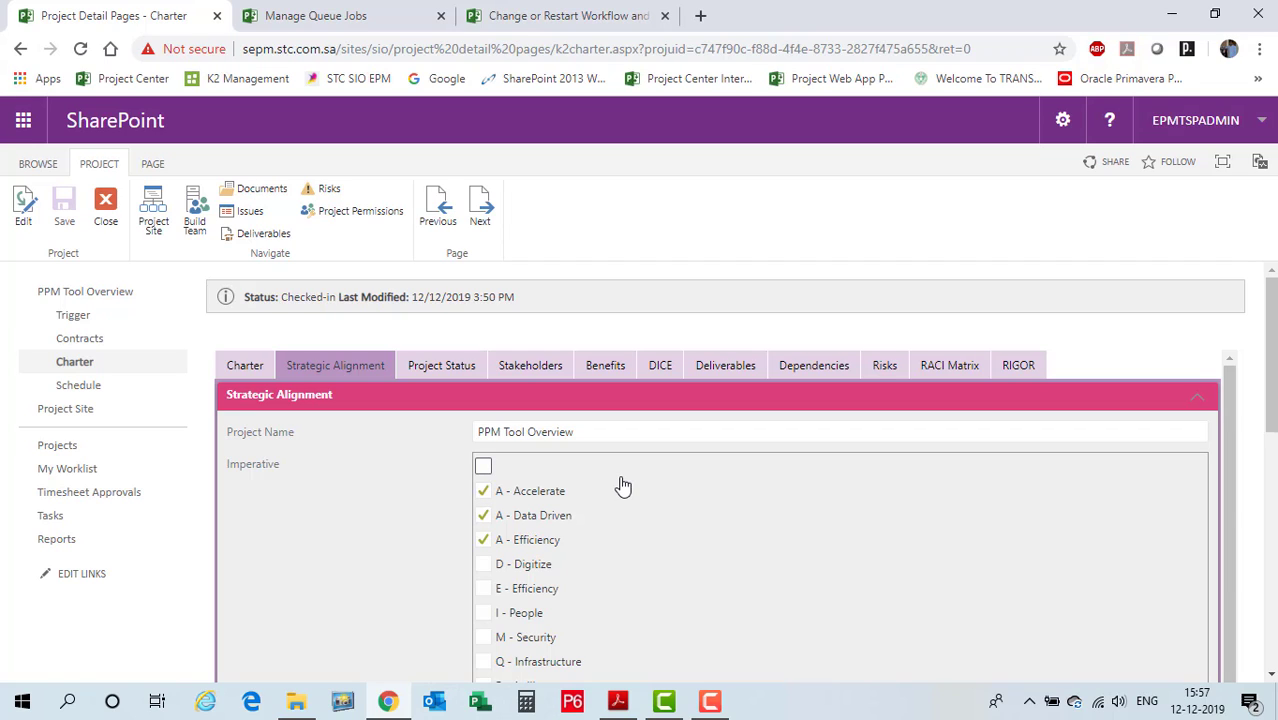
Step: Start a new stakeholder entry in the charter's Stakeholders section, ready to fill in the full name
{"action": "left_click", "coordinate": [531, 367]}
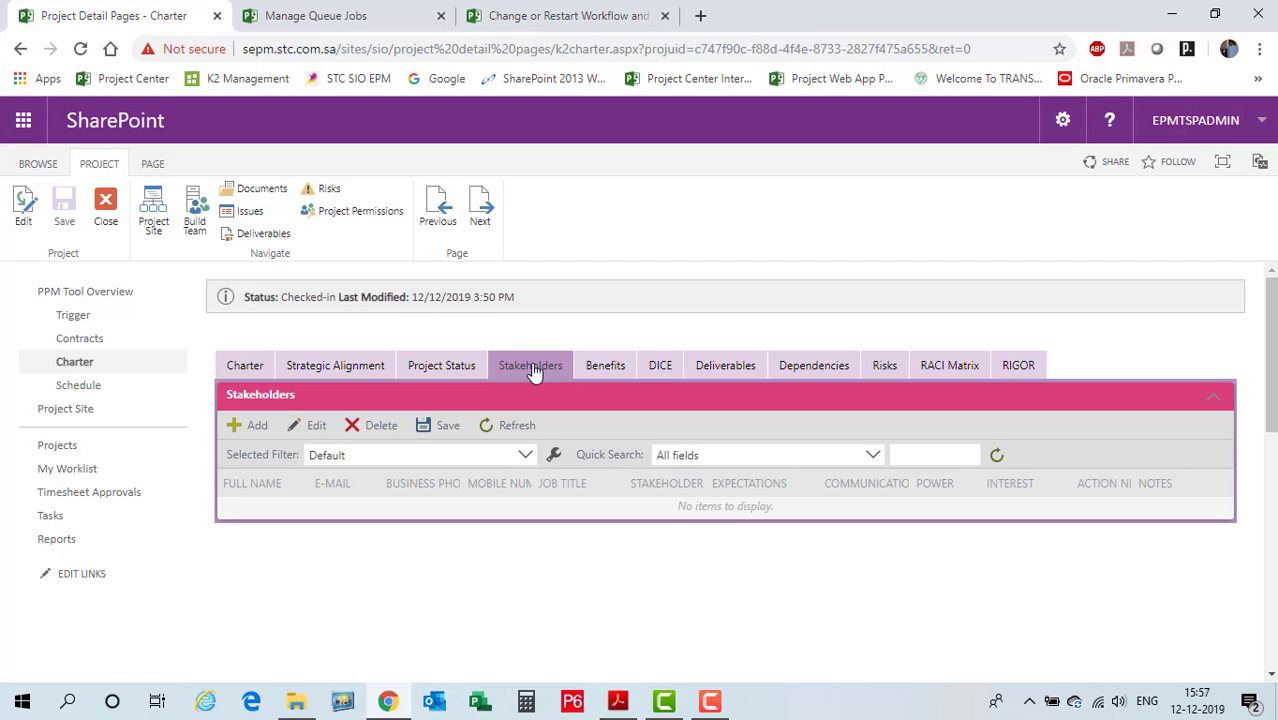
{"action": "left_click", "coordinate": [240, 427]}
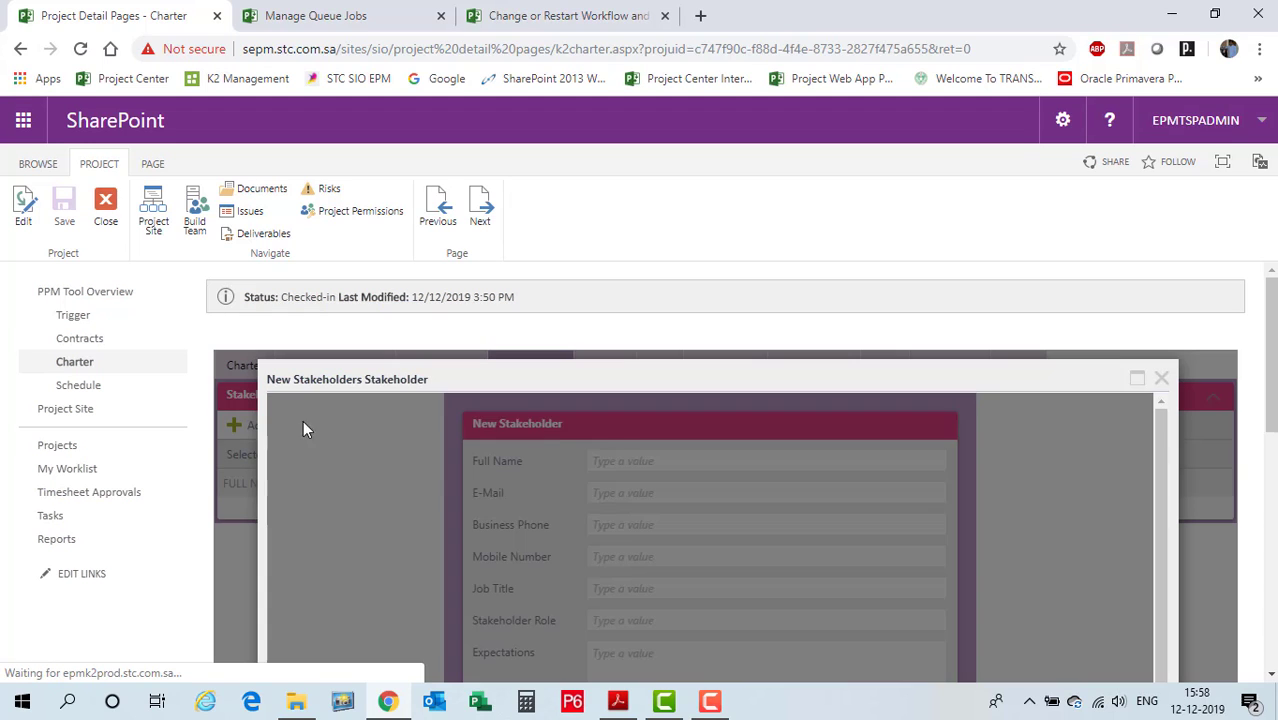
{"action": "left_click", "coordinate": [671, 460]}
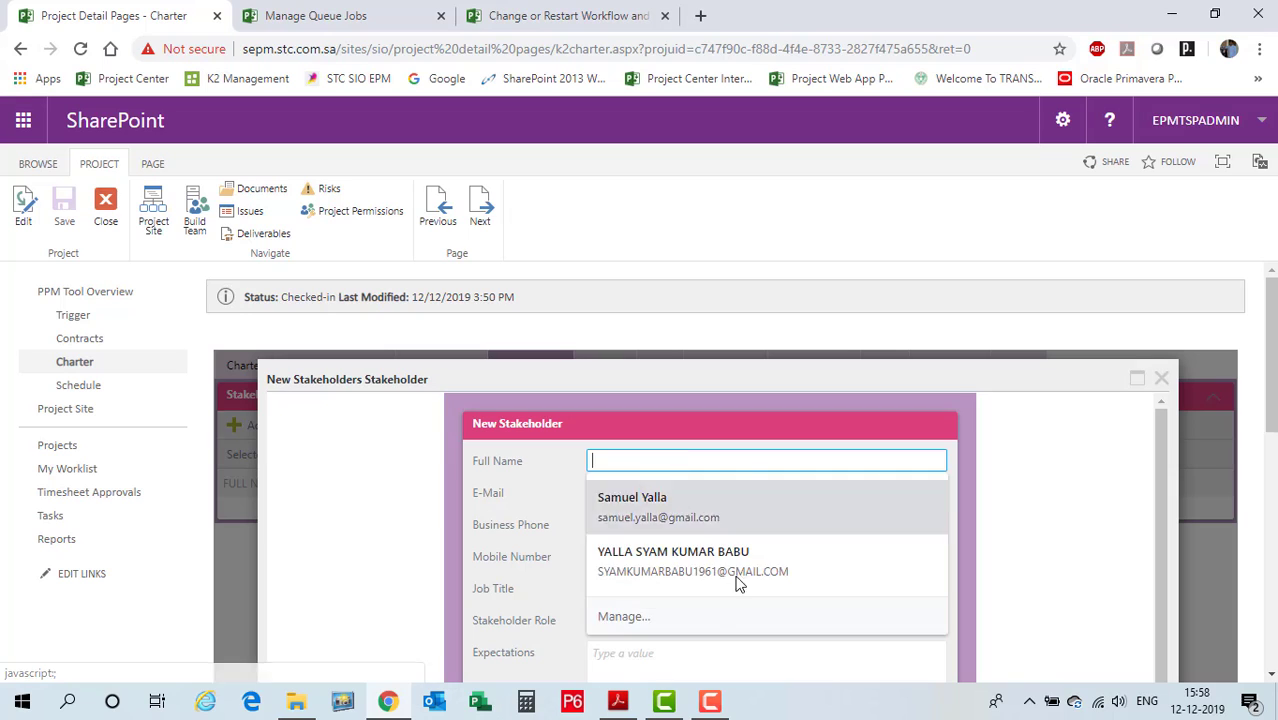
{"action": "left_click", "coordinate": [709, 700]}
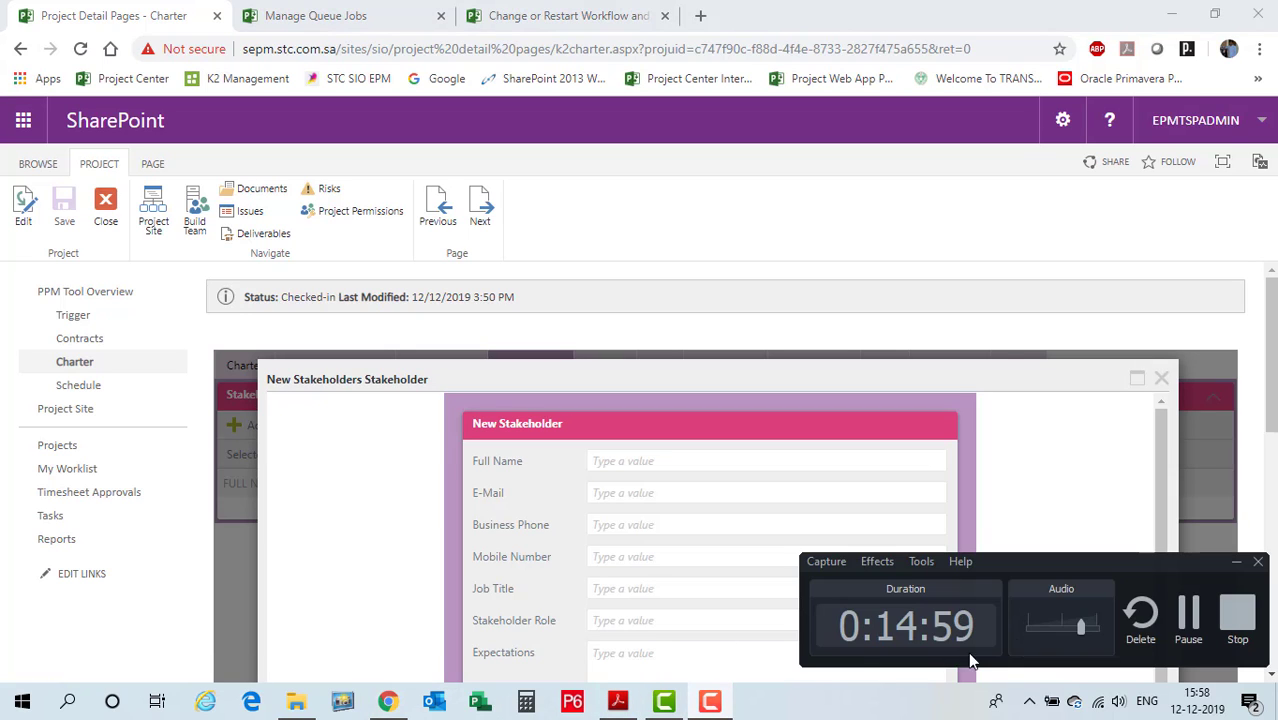
{"action": "left_click", "coordinate": [1183, 622]}
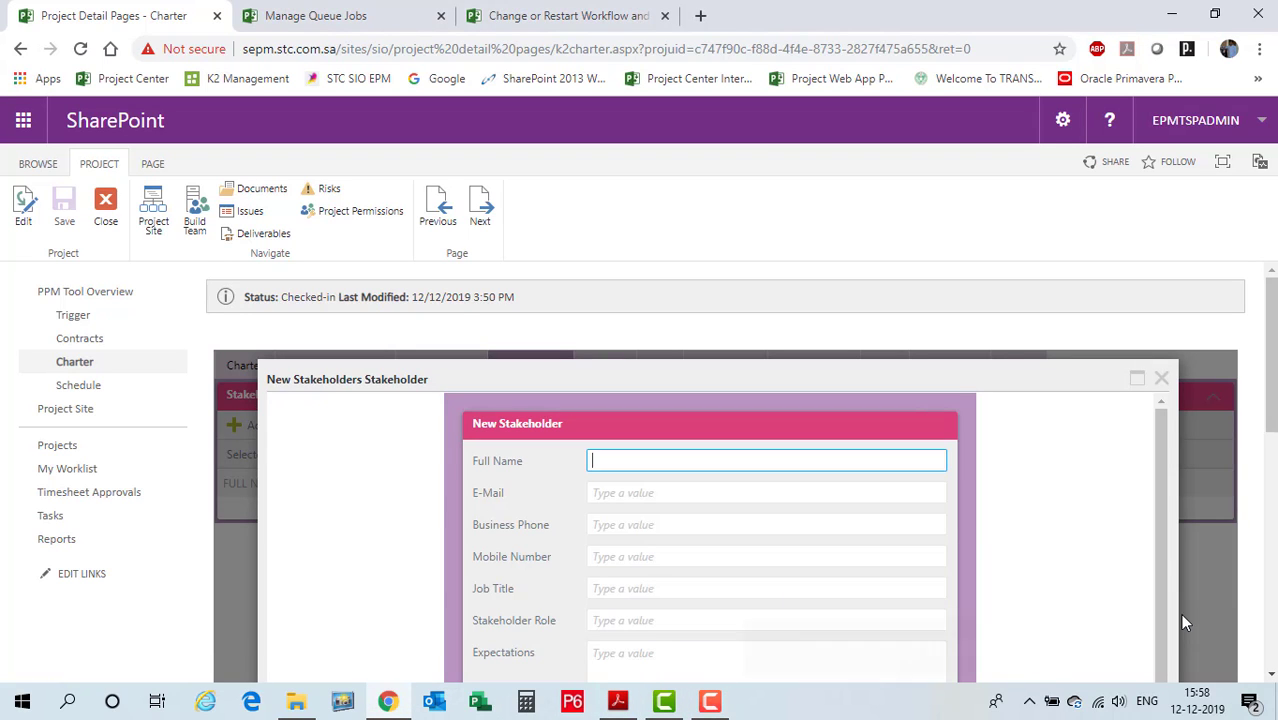
Step: Enter the stakeholder's full name and set the job title to "Manager", leaving the e-mail and phone fields blank
{"action": "left_click", "coordinate": [666, 459]}
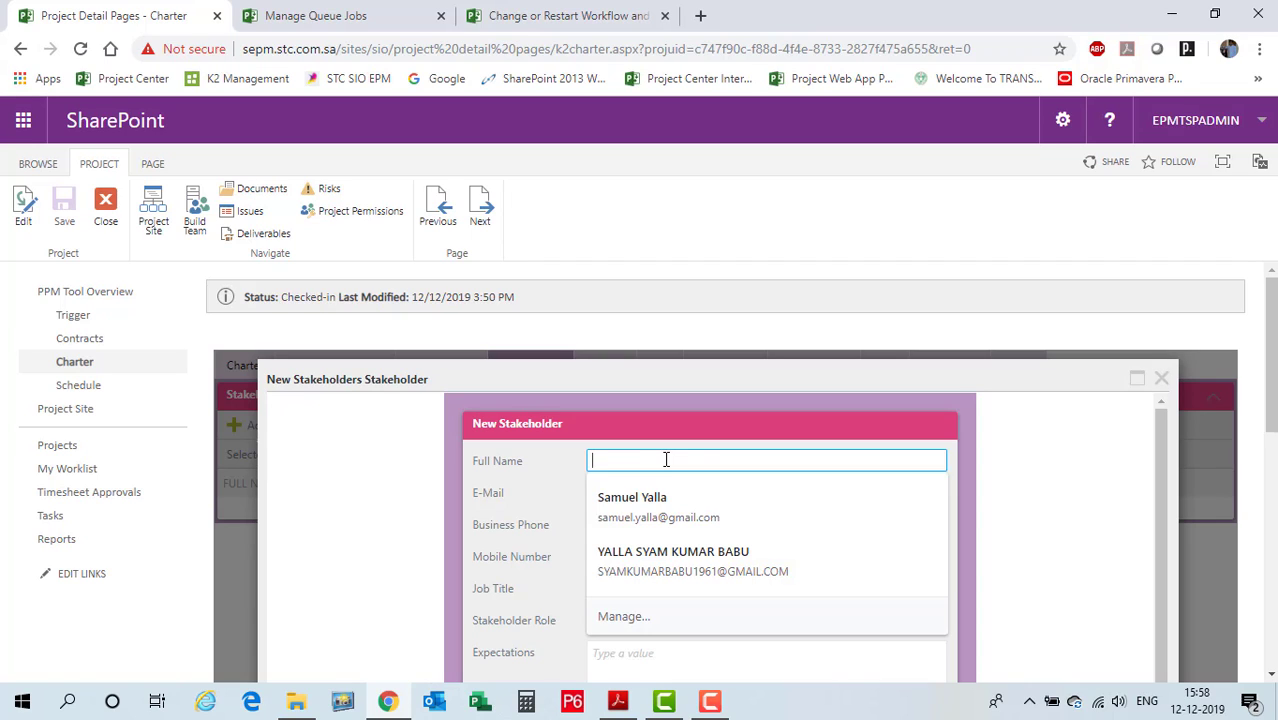
{"action": "type", "text": "Mansoor"}
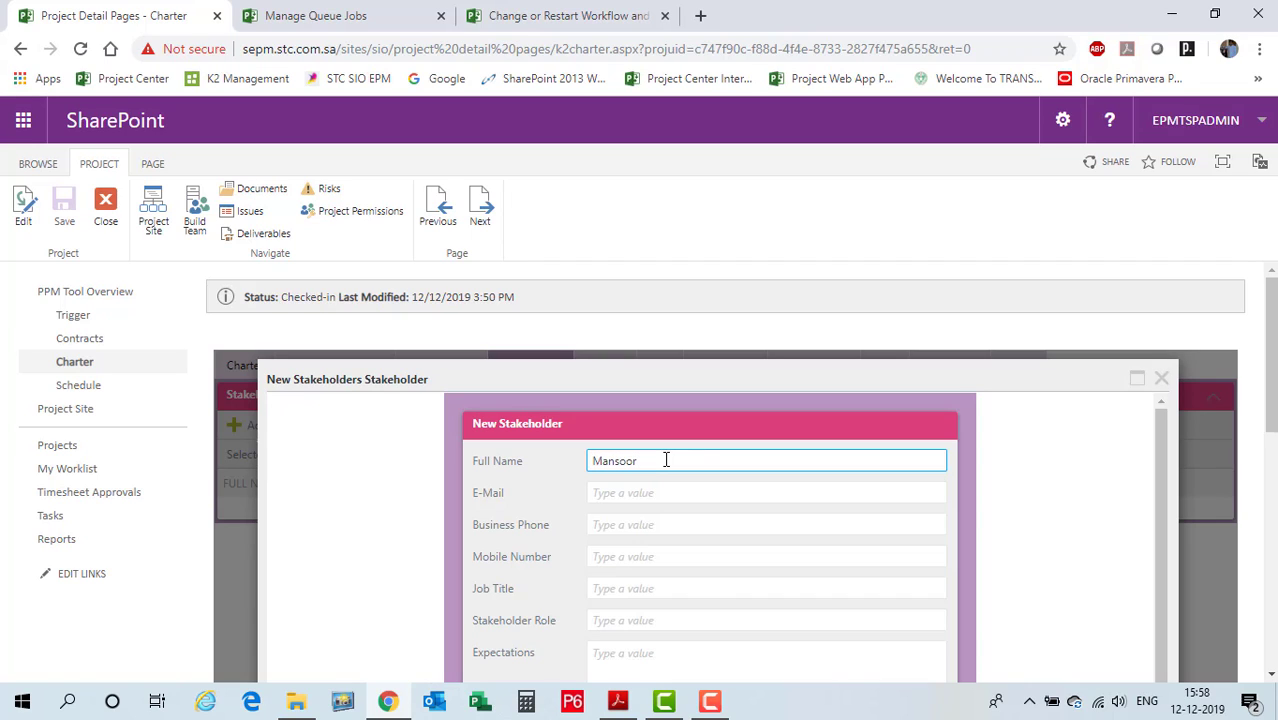
{"action": "left_click", "coordinate": [665, 492]}
{"action": "left_click", "coordinate": [1058, 505]}
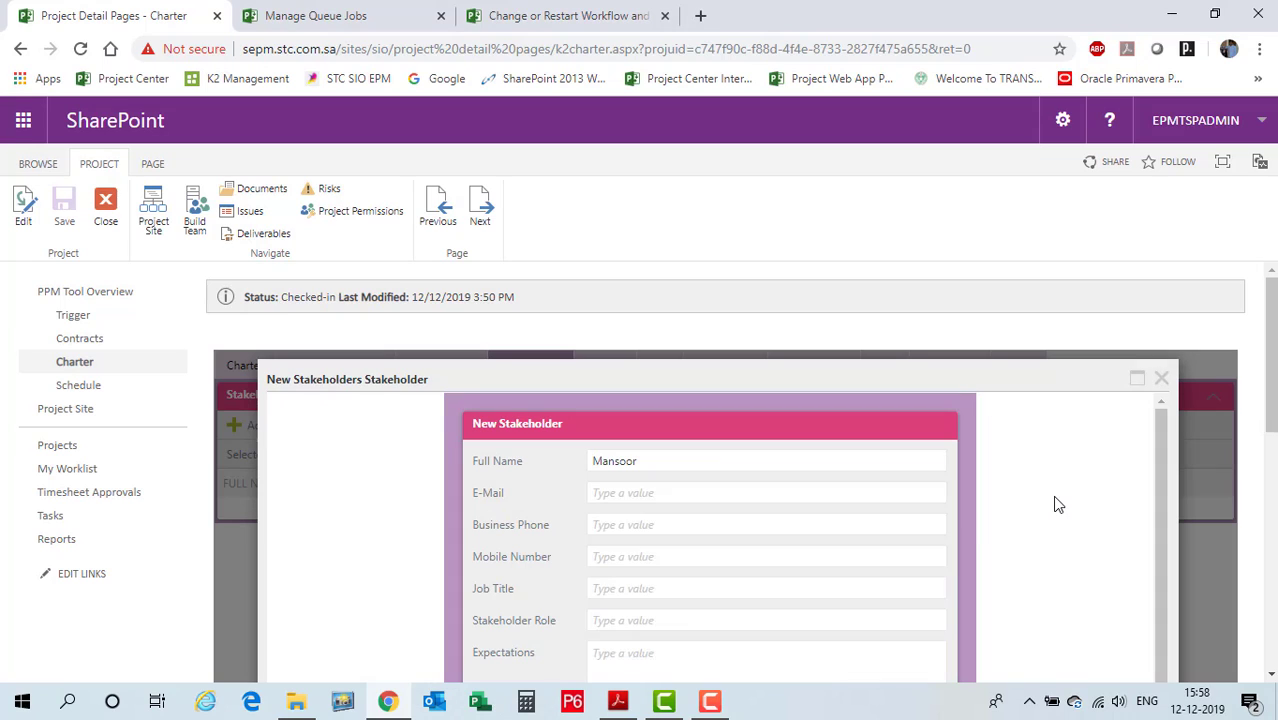
{"action": "scroll", "coordinate": [469, 504], "scroll_direction": "down", "scroll_amount": 1}
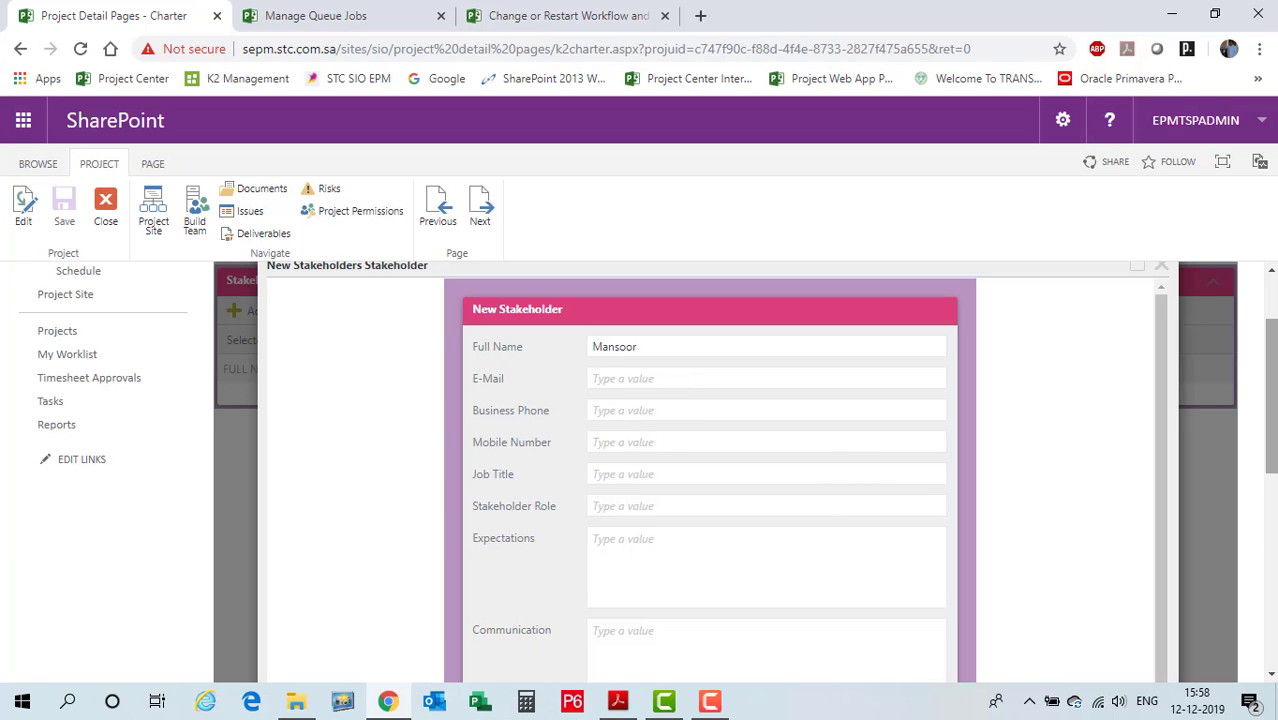
{"action": "scroll", "coordinate": [1271, 420], "scroll_direction": "down", "scroll_amount": 1}
{"action": "left_click_drag", "start_coordinate": [1272, 440], "coordinate": [1272, 403]}
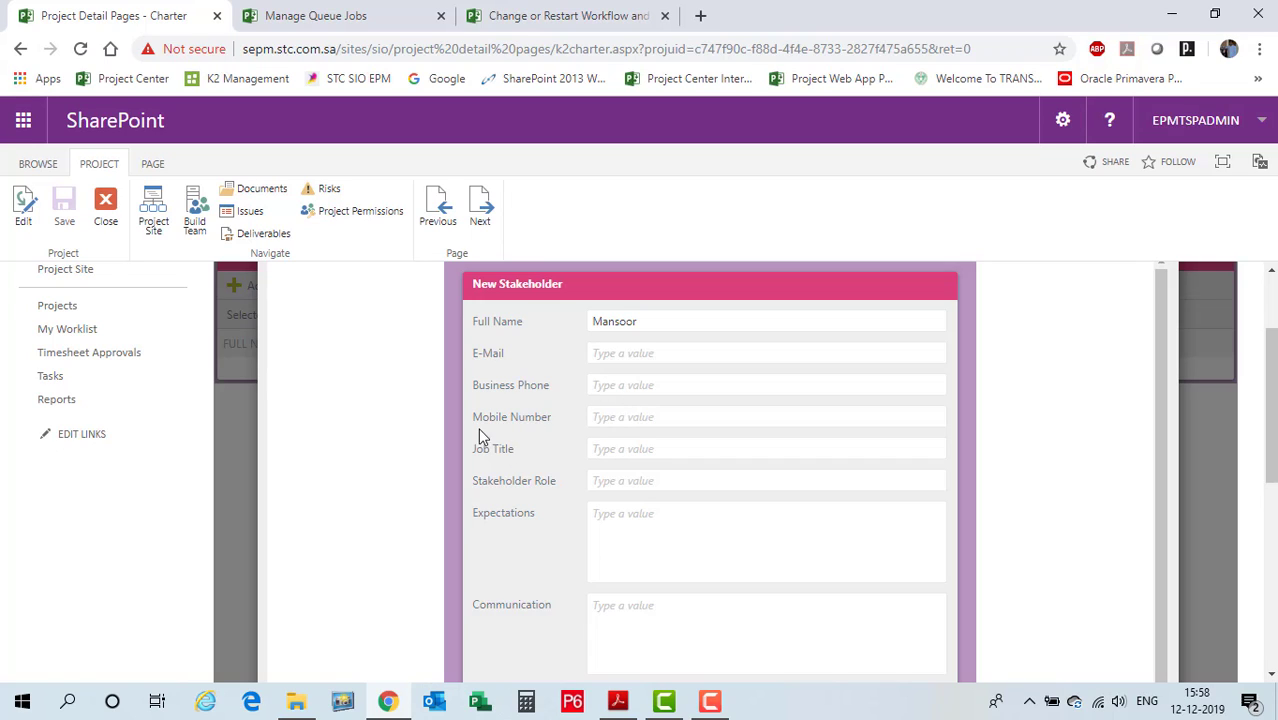
{"action": "left_click", "coordinate": [636, 448]}
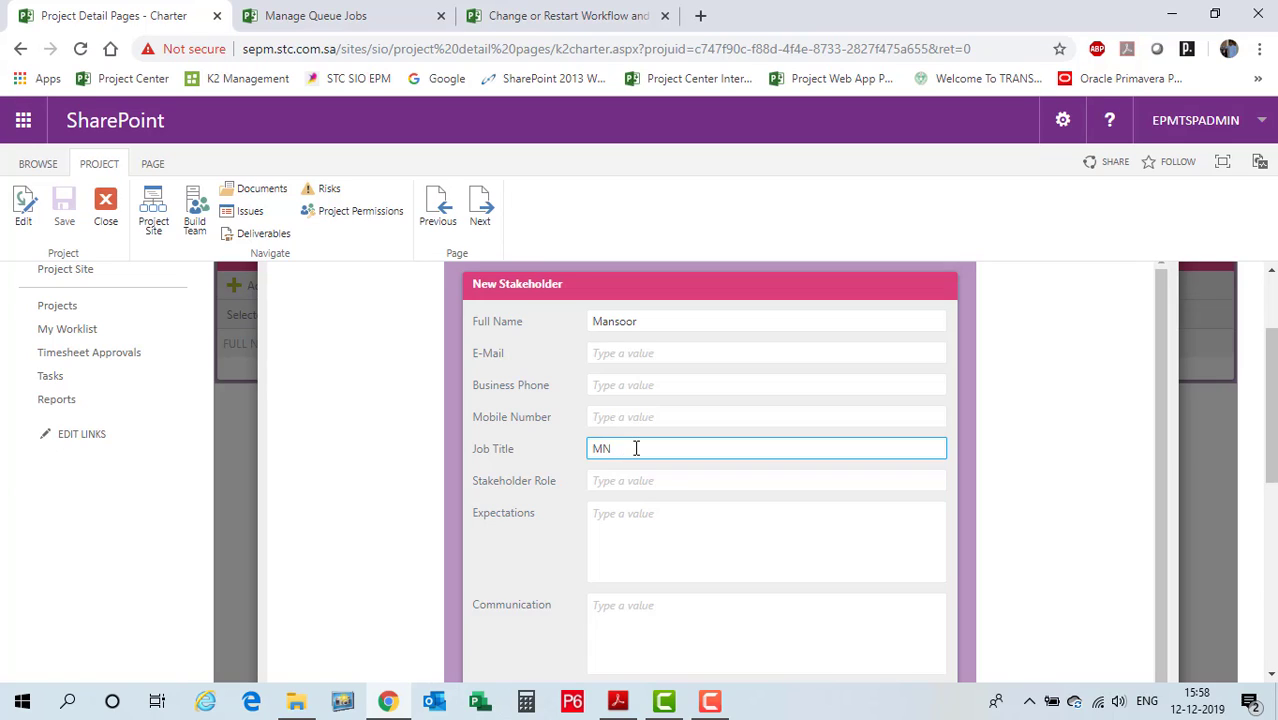
{"action": "type", "text": "Manager"}
{"action": "left_click", "coordinate": [642, 543]}
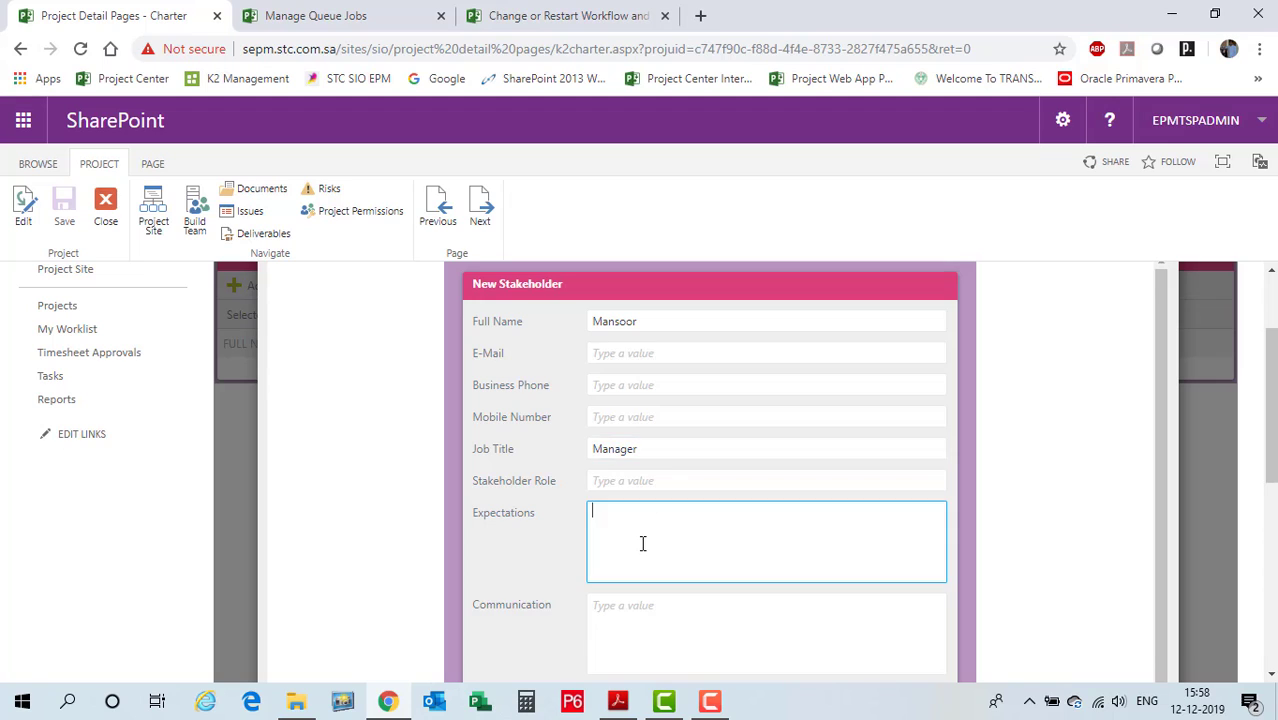
Step: Set the stakeholder's Power to High, Interest to High and Action Needed to "Keep informed"
{"action": "scroll", "coordinate": [669, 534], "scroll_direction": "down", "scroll_amount": 2}
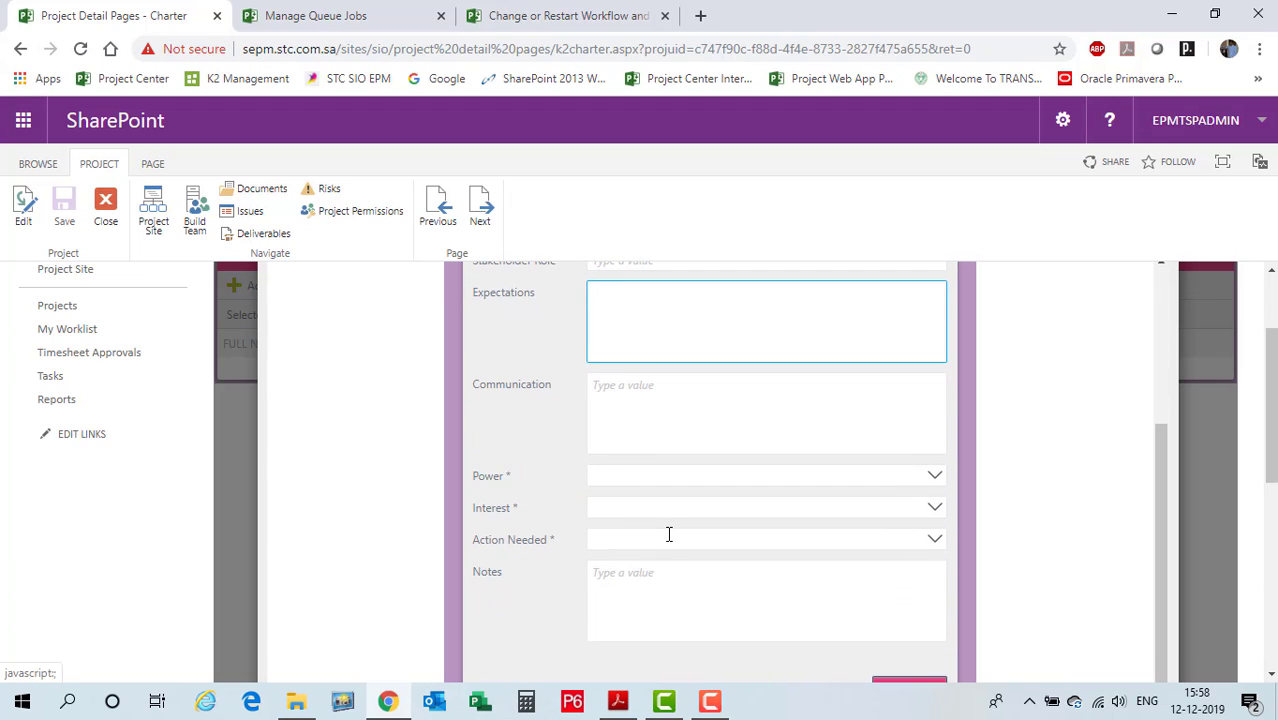
{"action": "left_click", "coordinate": [618, 478]}
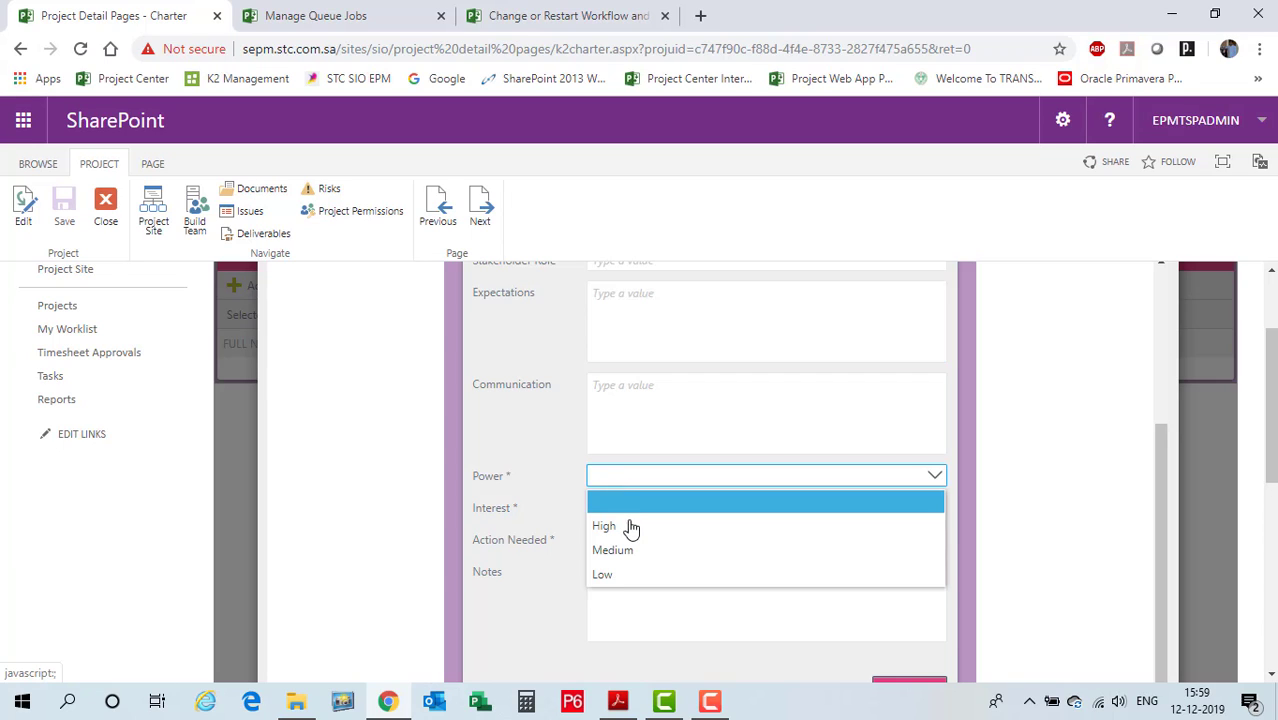
{"action": "left_click", "coordinate": [630, 526]}
{"action": "left_click", "coordinate": [628, 512]}
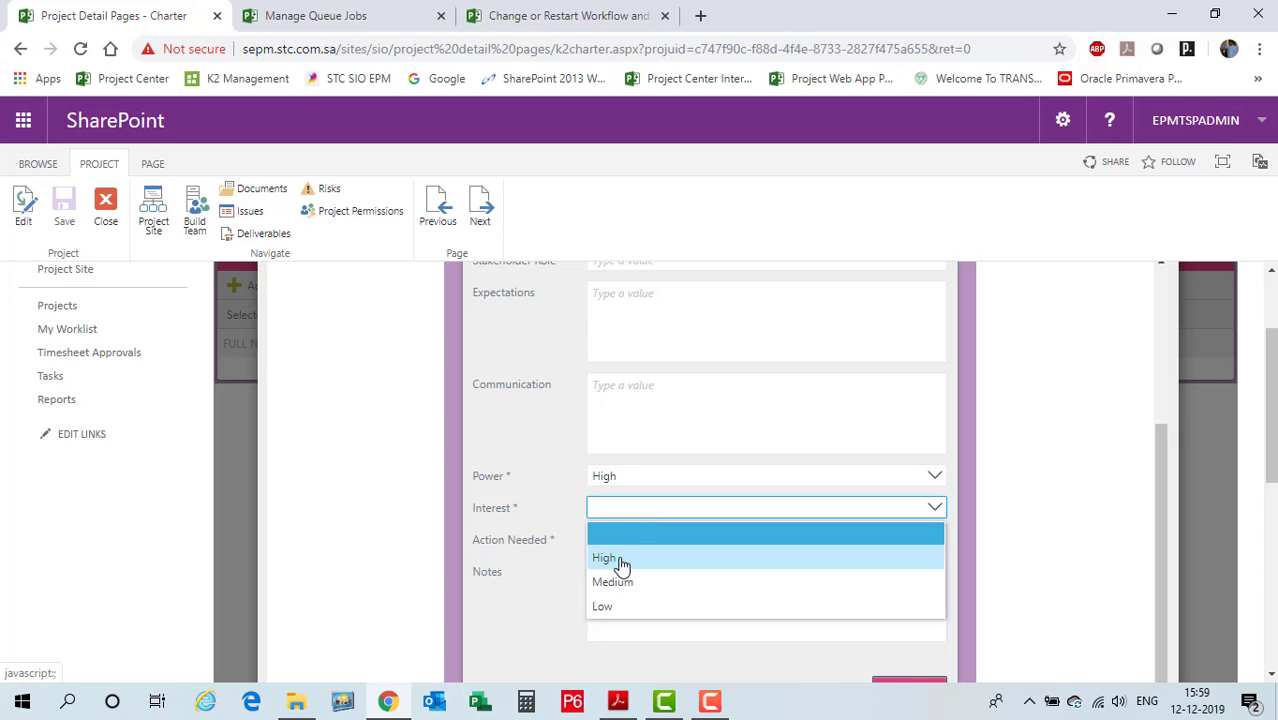
{"action": "left_click", "coordinate": [617, 557]}
{"action": "left_click", "coordinate": [619, 542]}
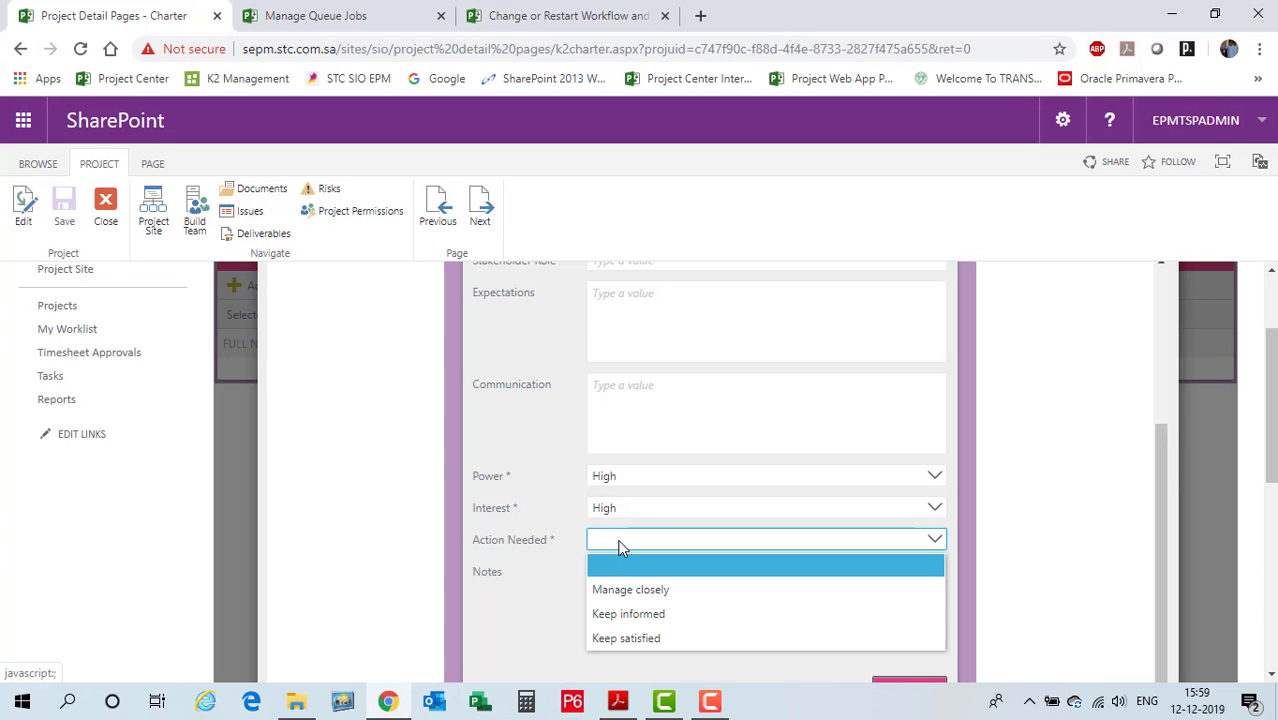
{"action": "left_click", "coordinate": [648, 614]}
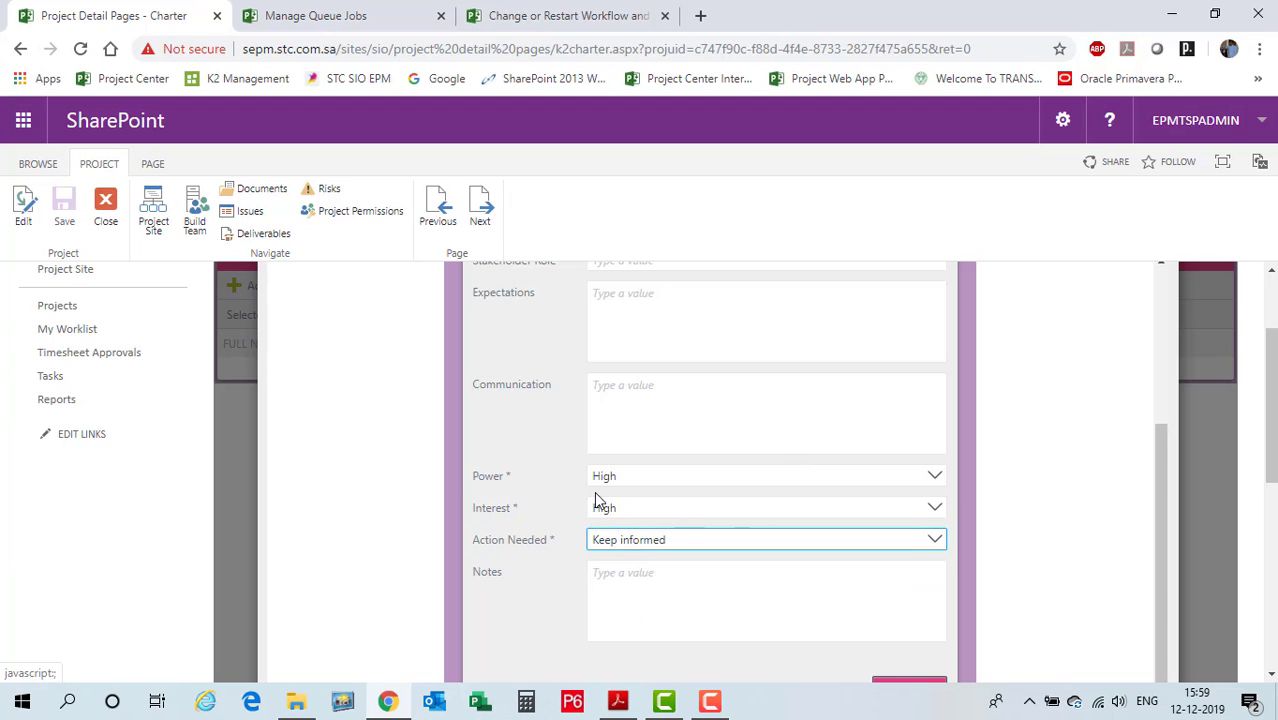
Step: Save the new stakeholder form, close its window and refresh the Stakeholders list
{"action": "scroll", "coordinate": [603, 569], "scroll_direction": "down", "scroll_amount": 1}
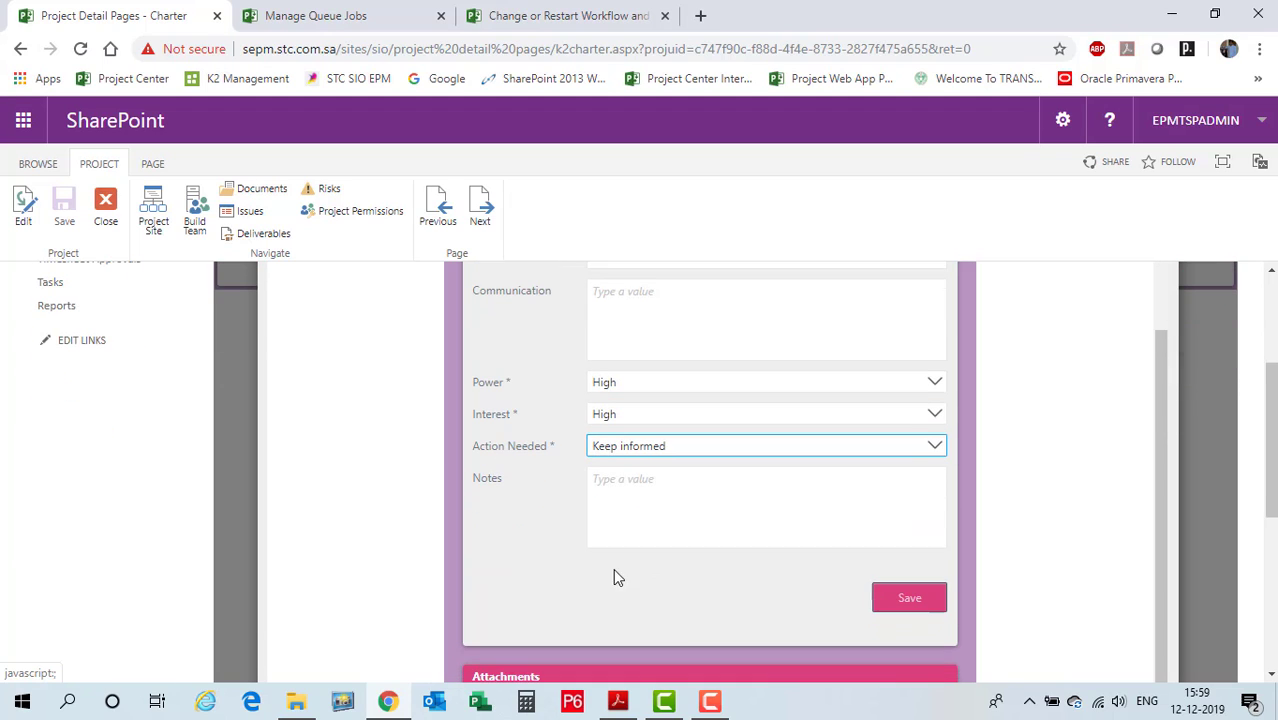
{"action": "left_click", "coordinate": [895, 597]}
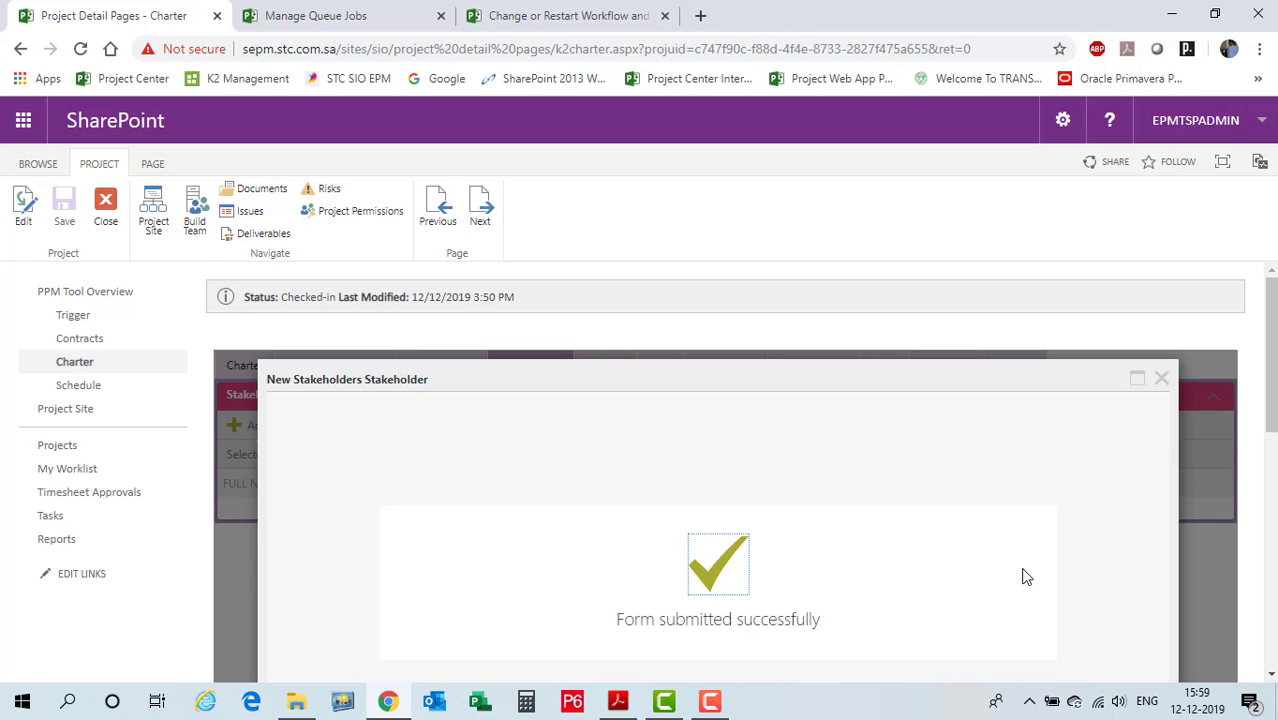
{"action": "left_click", "coordinate": [1161, 377]}
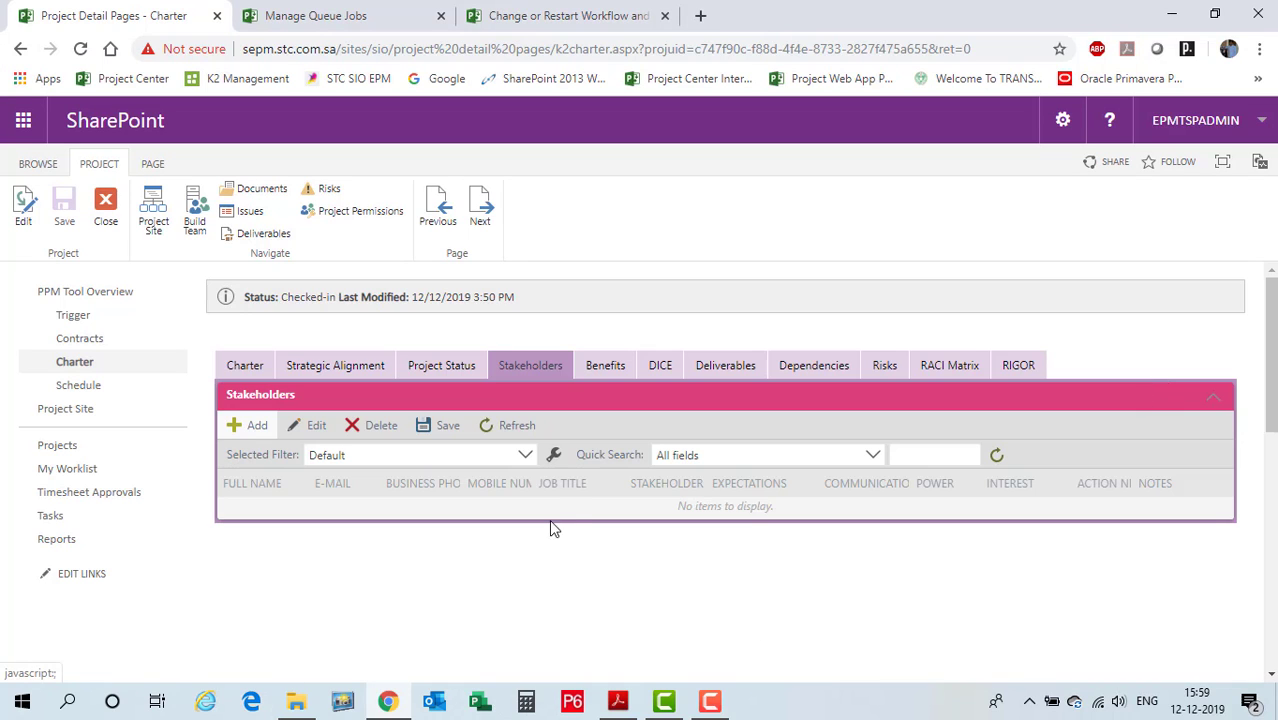
{"action": "left_click", "coordinate": [517, 427]}
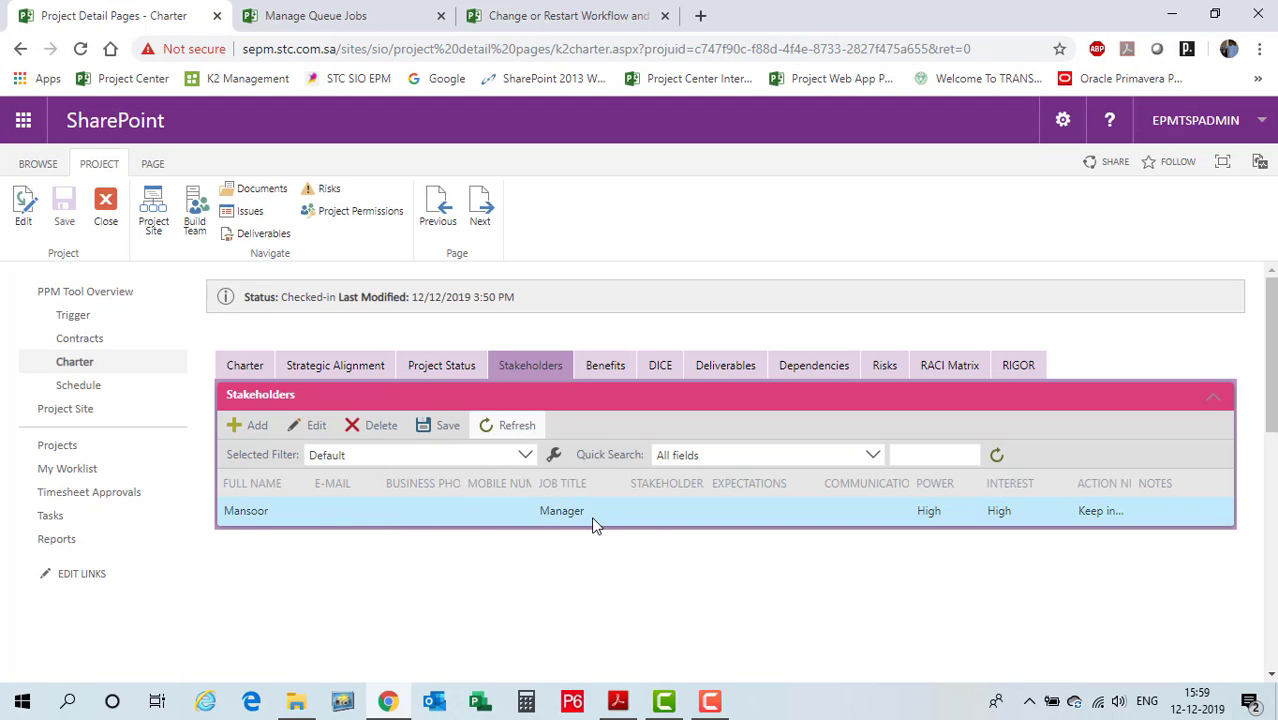
Step: Start another new stakeholder entry and enter the stakeholder's full name, leaving the contact and job title fields blank
{"action": "left_click", "coordinate": [258, 430]}
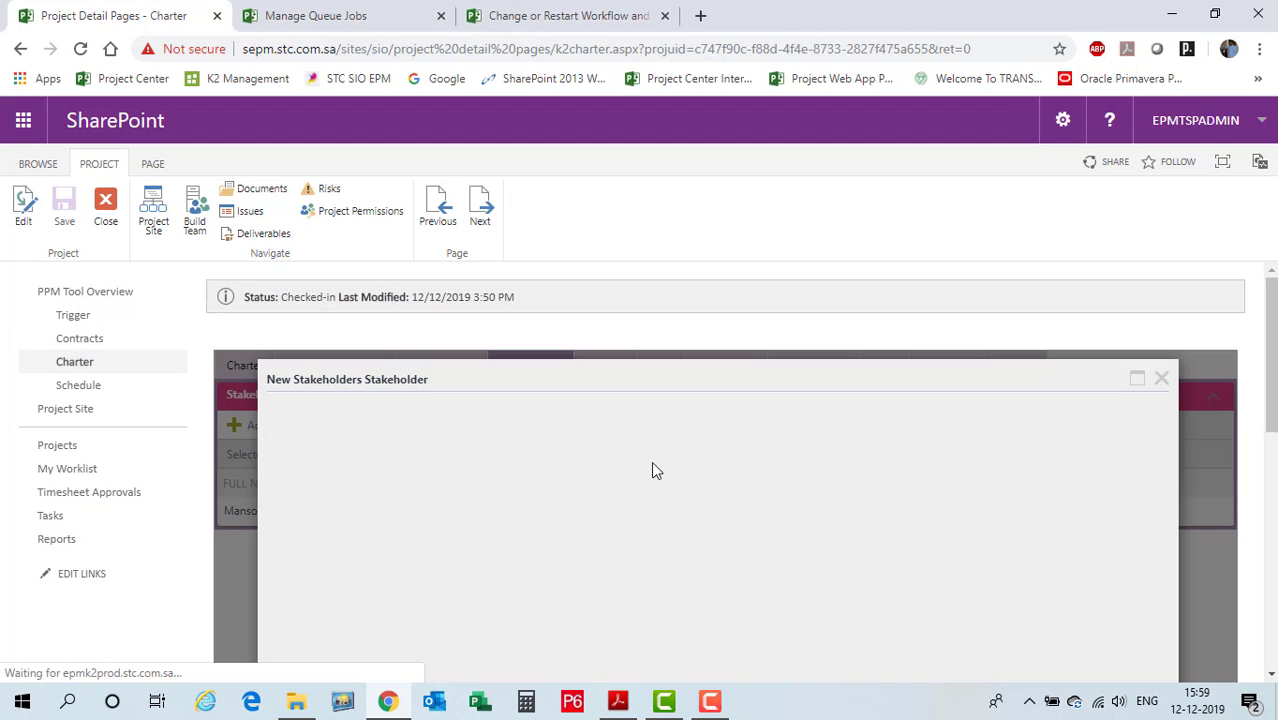
{"action": "left_click", "coordinate": [673, 461]}
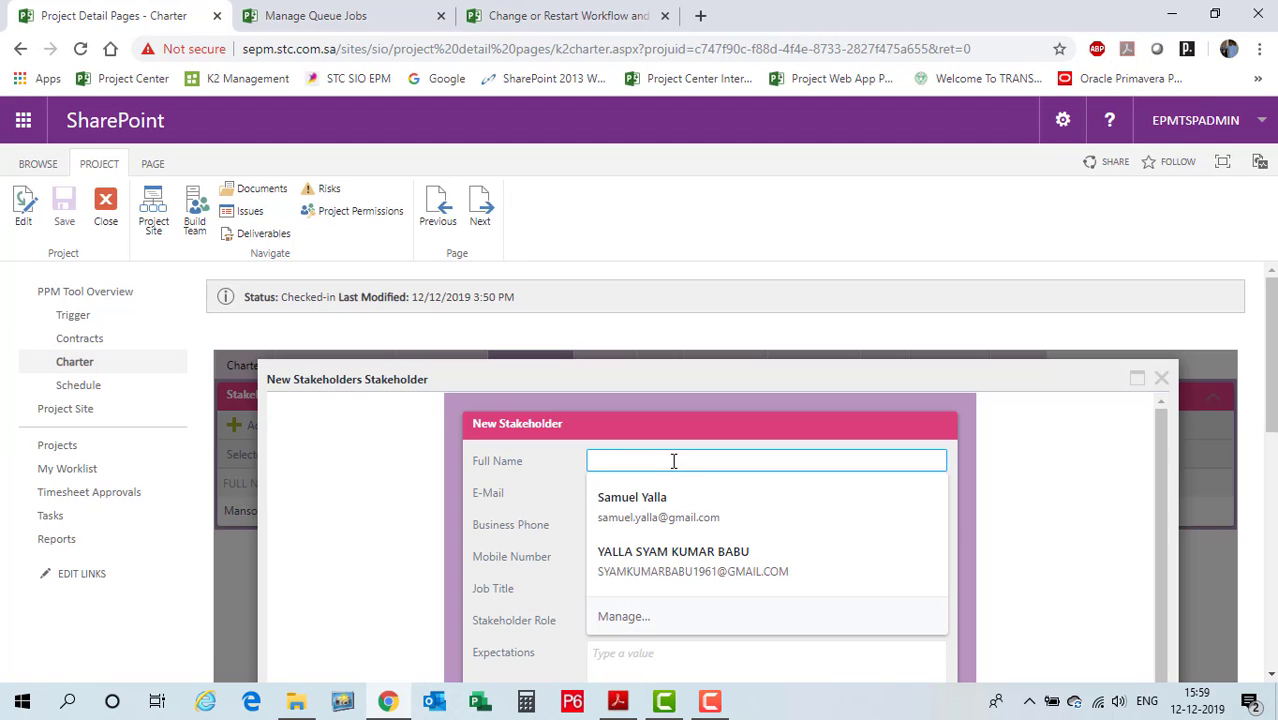
{"action": "type", "text": "Abdullah"}
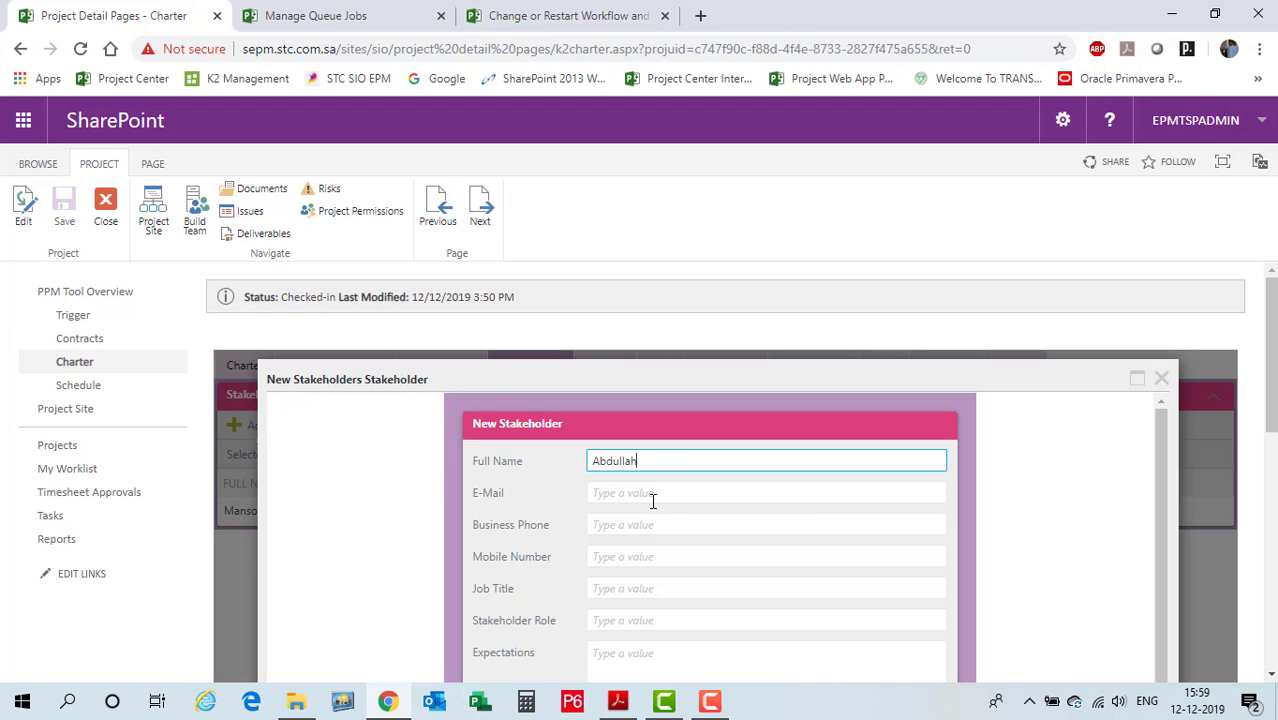
{"action": "left_click", "coordinate": [654, 495]}
{"action": "left_click", "coordinate": [1030, 513]}
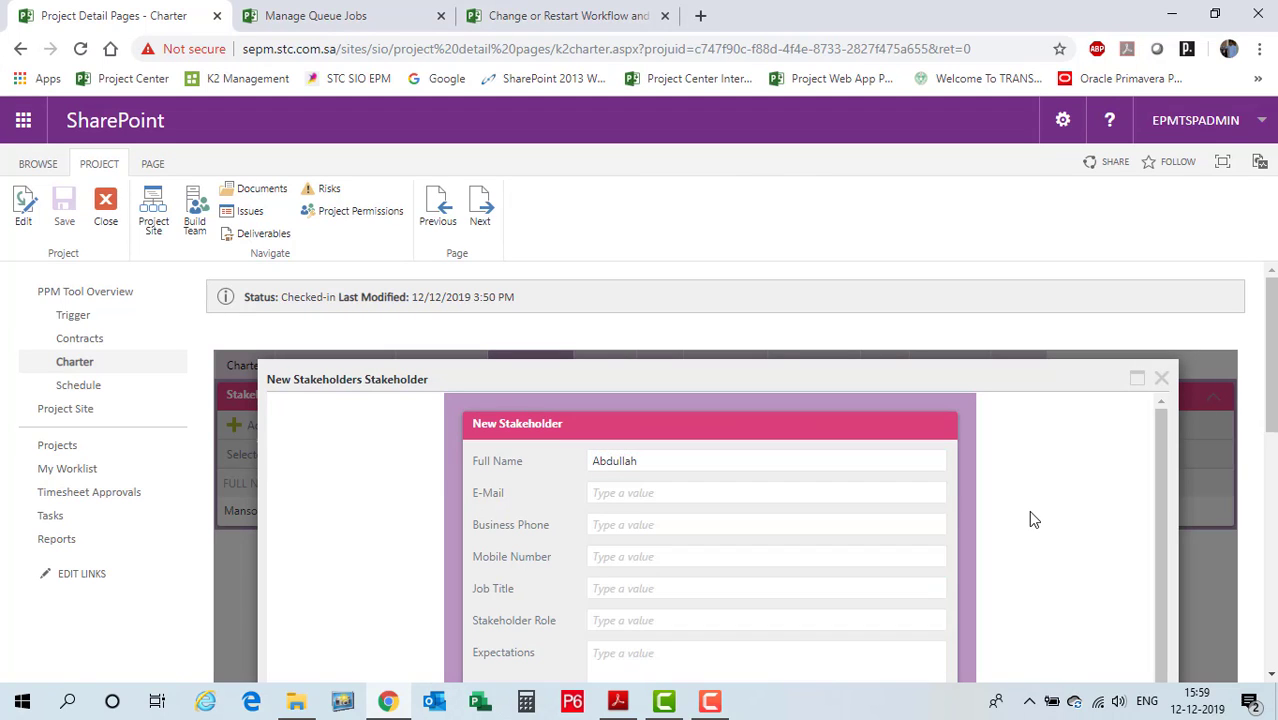
Step: Set the new stakeholder's Power to Medium, Interest to Medium and Action Needed to "Manage closely"
{"action": "scroll", "coordinate": [1030, 513], "scroll_direction": "down", "scroll_amount": 2}
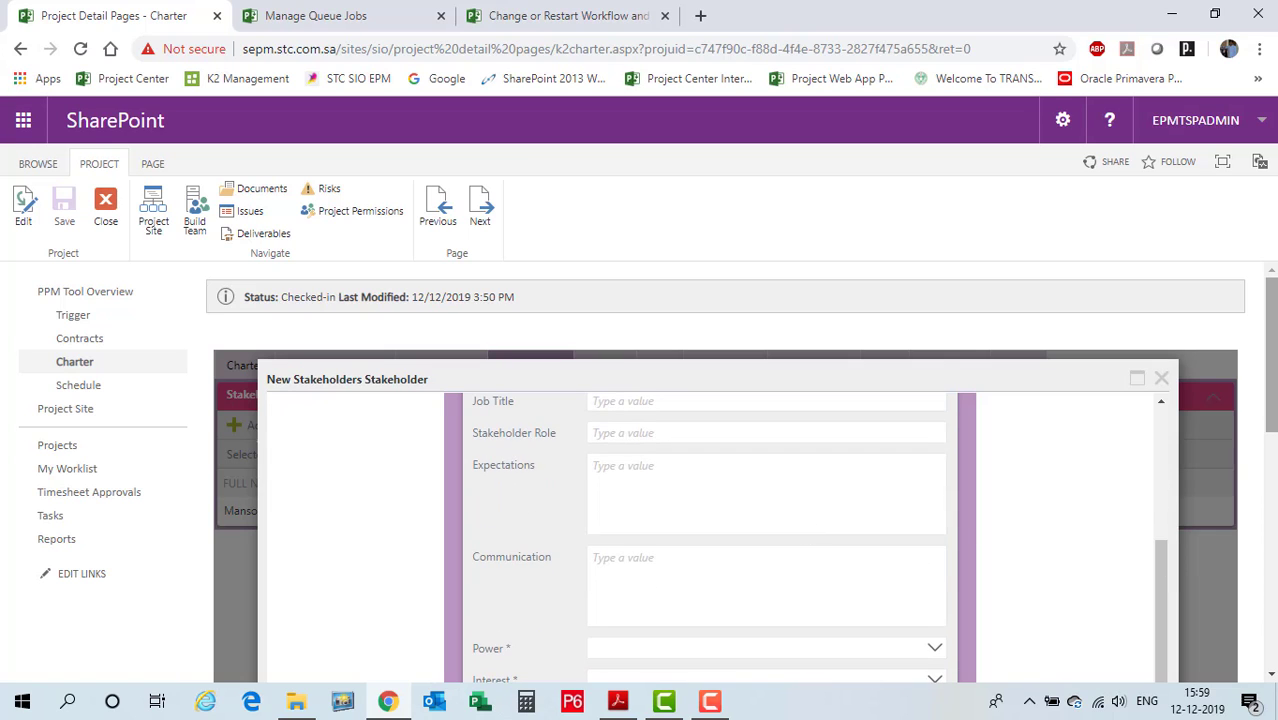
{"action": "scroll", "coordinate": [1262, 482], "scroll_direction": "down", "scroll_amount": 2}
{"action": "scroll", "coordinate": [1175, 443], "scroll_direction": "up", "scroll_amount": 3}
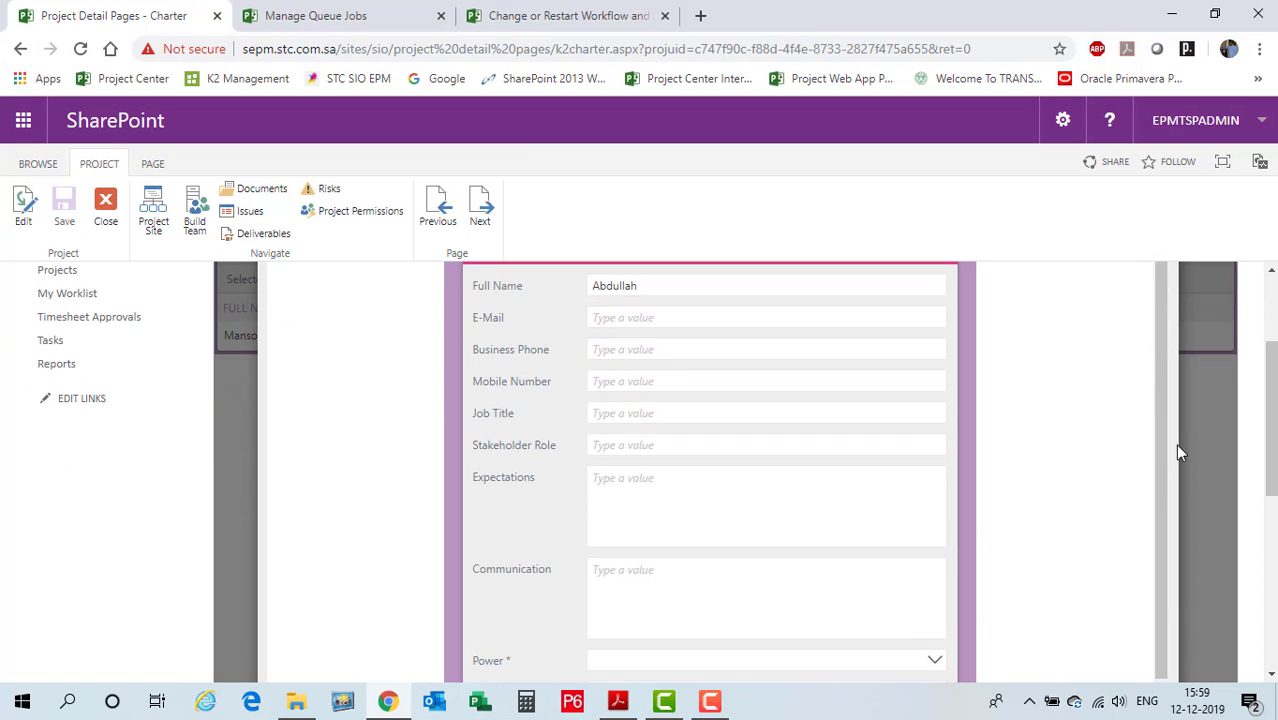
{"action": "scroll", "coordinate": [1175, 443], "scroll_direction": "up", "scroll_amount": 2}
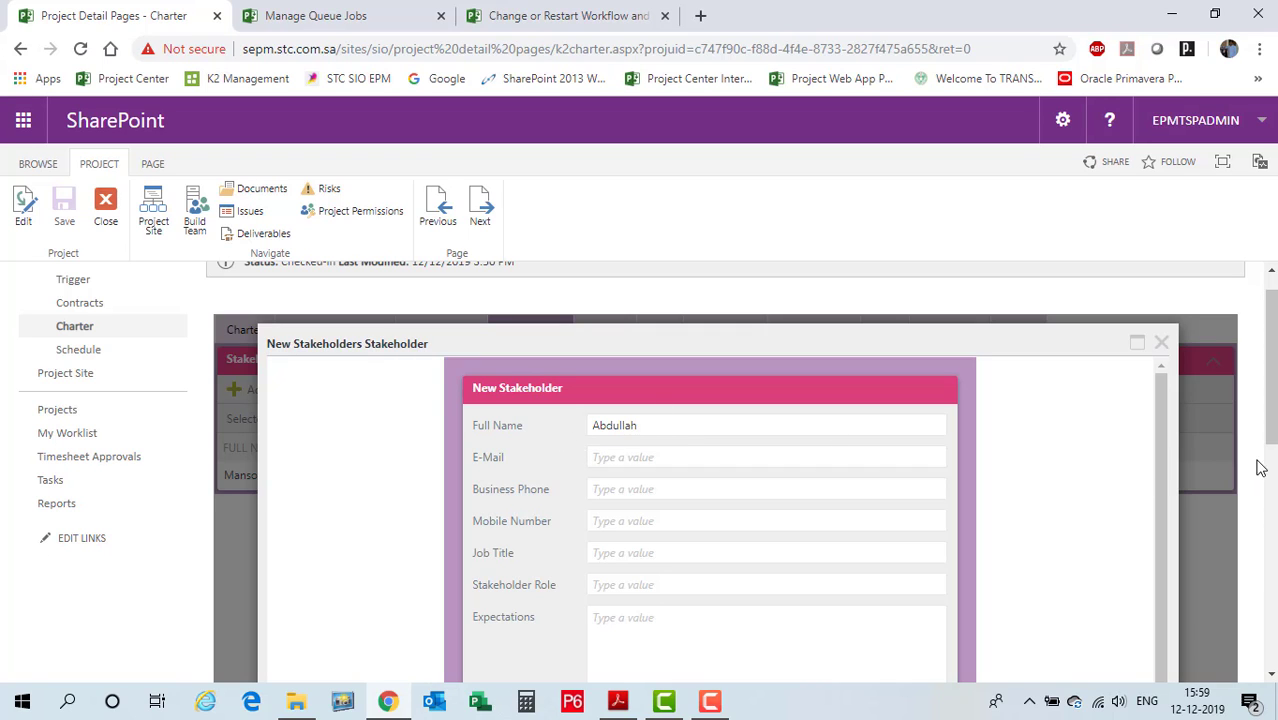
{"action": "scroll", "coordinate": [1258, 465], "scroll_direction": "down", "scroll_amount": 3}
{"action": "scroll", "coordinate": [1132, 536], "scroll_direction": "down", "scroll_amount": 1}
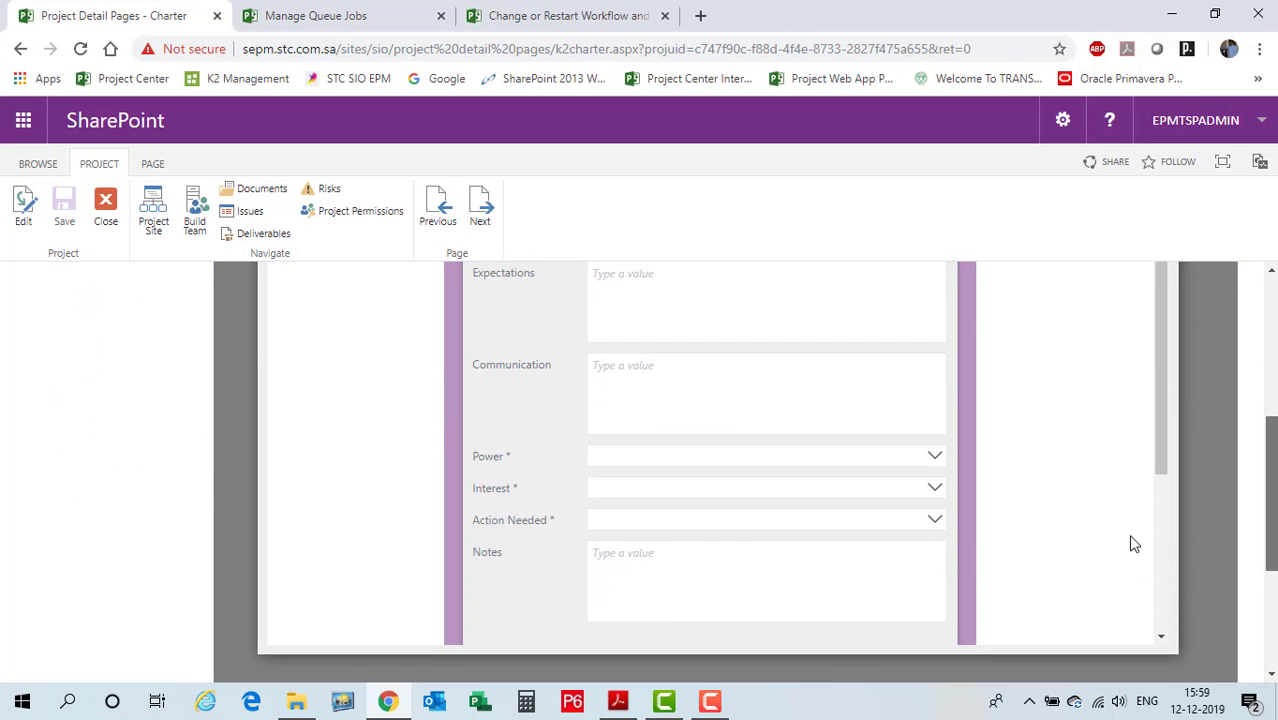
{"action": "left_click", "coordinate": [659, 460]}
{"action": "left_click", "coordinate": [628, 405]}
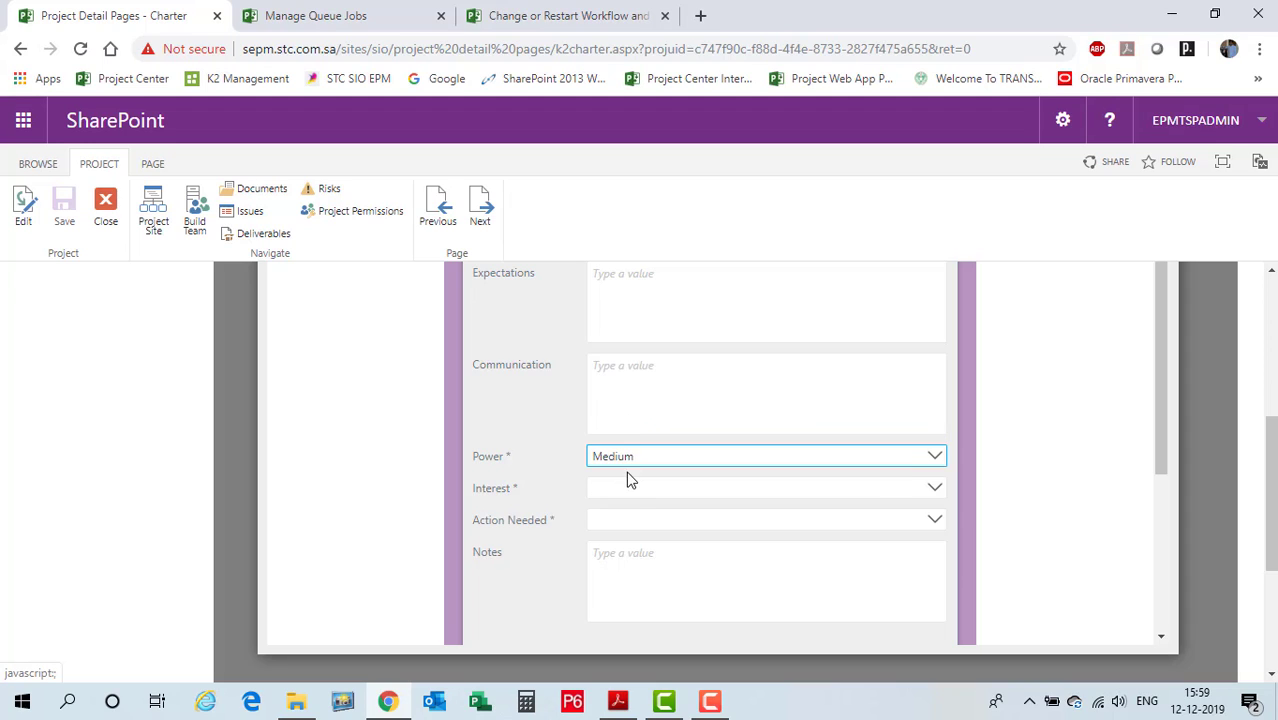
{"action": "left_click", "coordinate": [629, 491]}
{"action": "left_click", "coordinate": [622, 445]}
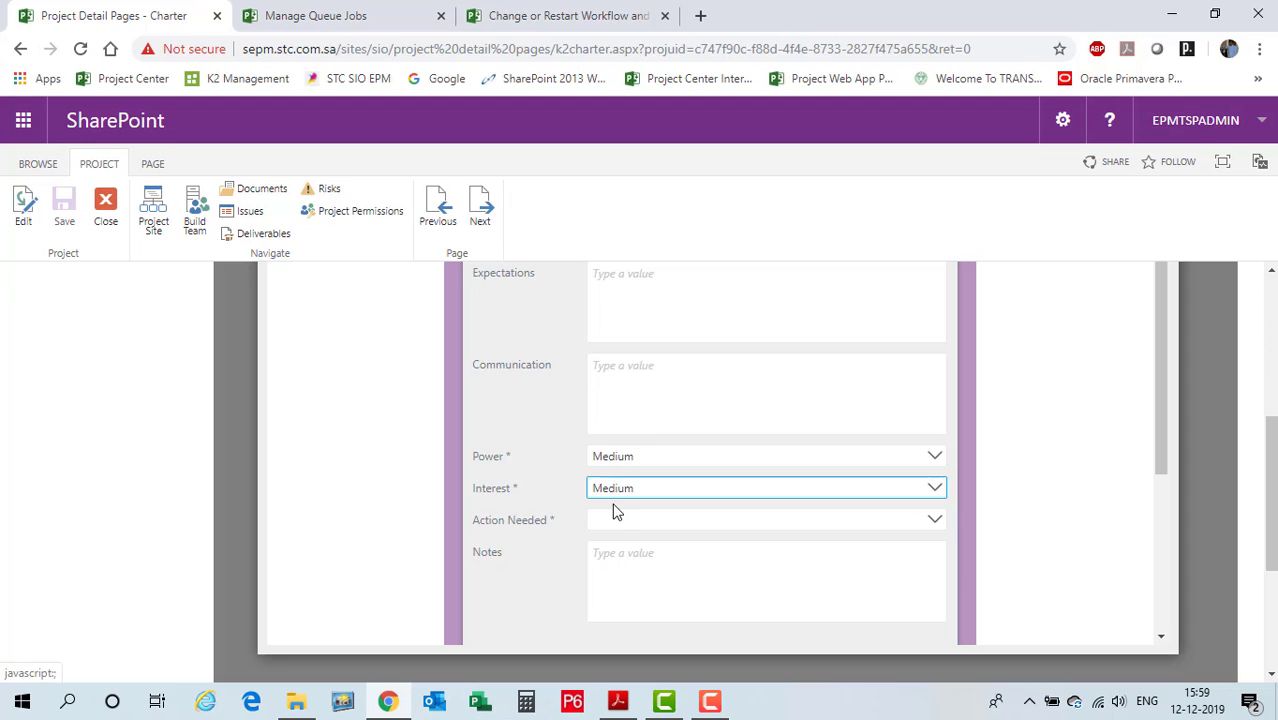
{"action": "left_click", "coordinate": [624, 522]}
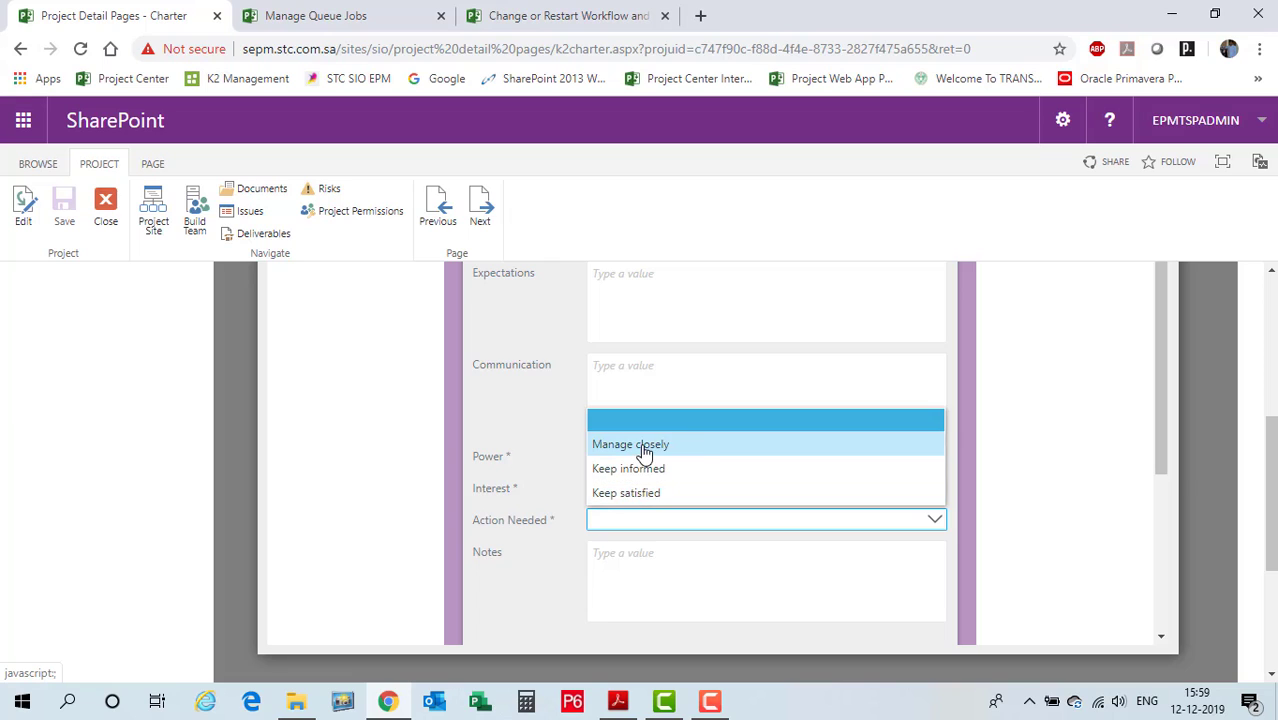
{"action": "left_click", "coordinate": [700, 446]}
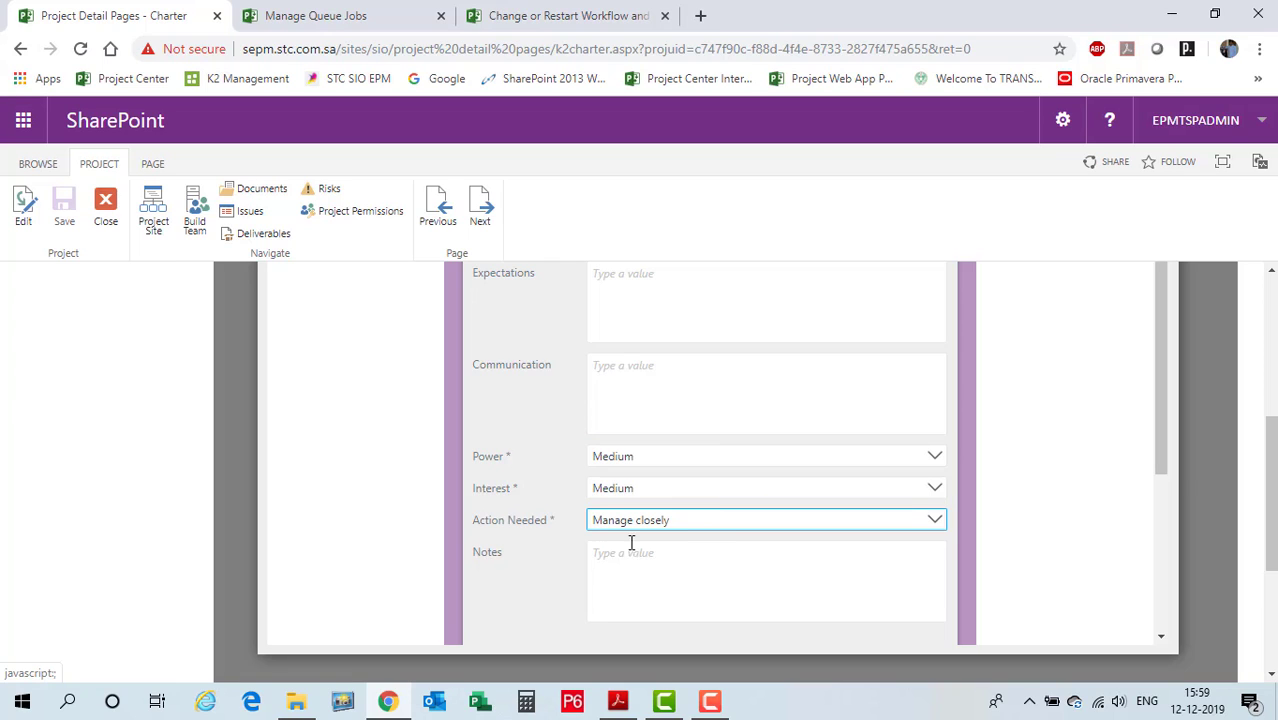
Step: Save the second stakeholder's form, close its window and refresh the Stakeholders list
{"action": "left_click_drag", "start_coordinate": [1163, 450], "coordinate": [1160, 530]}
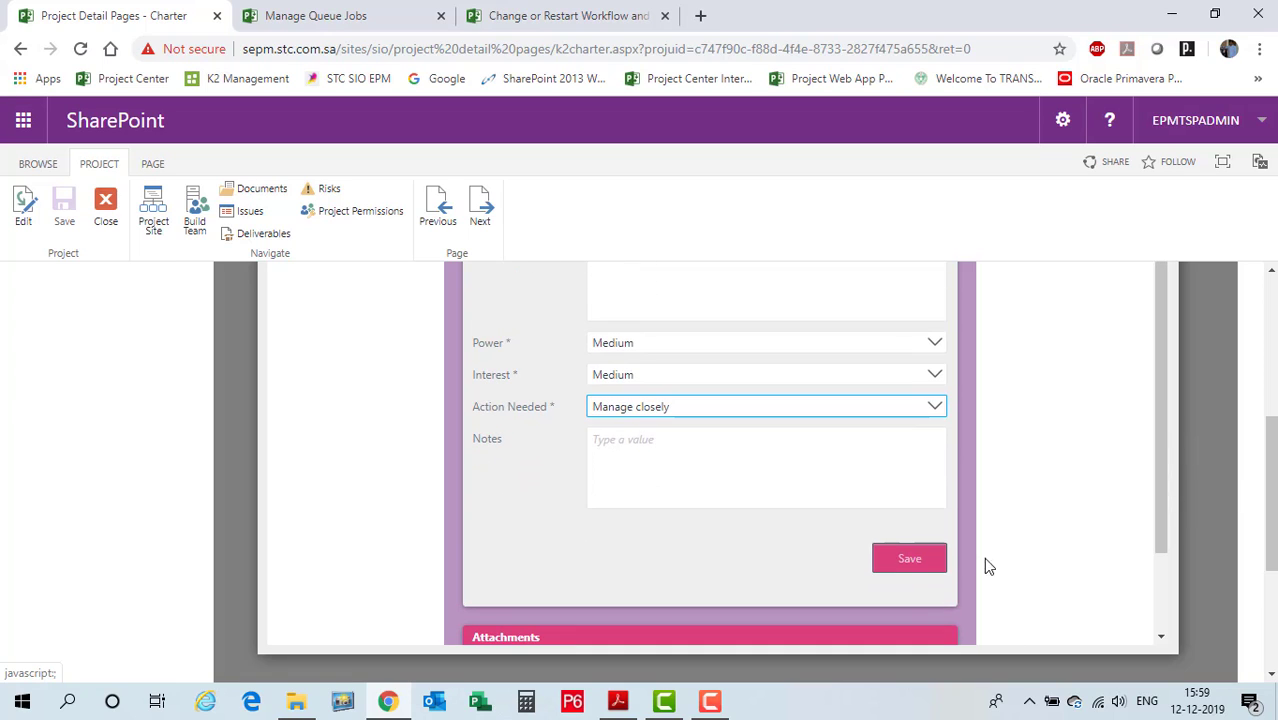
{"action": "left_click", "coordinate": [926, 558]}
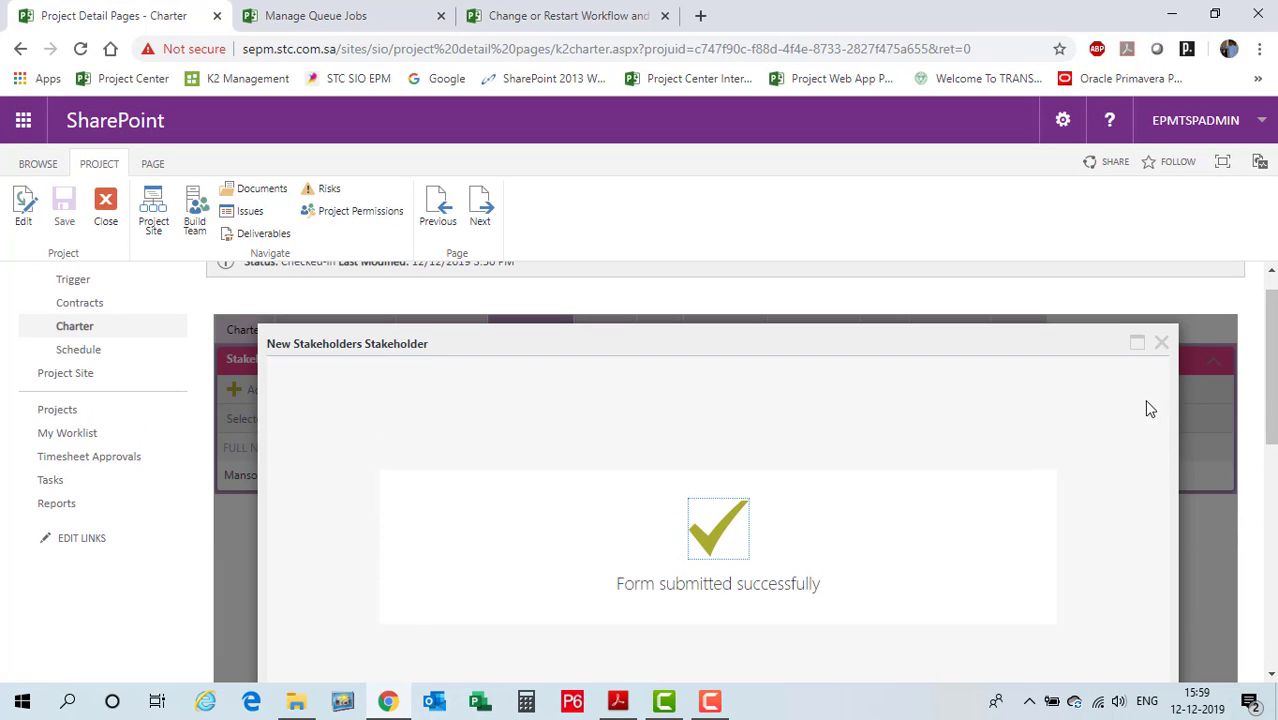
{"action": "left_click", "coordinate": [1161, 343]}
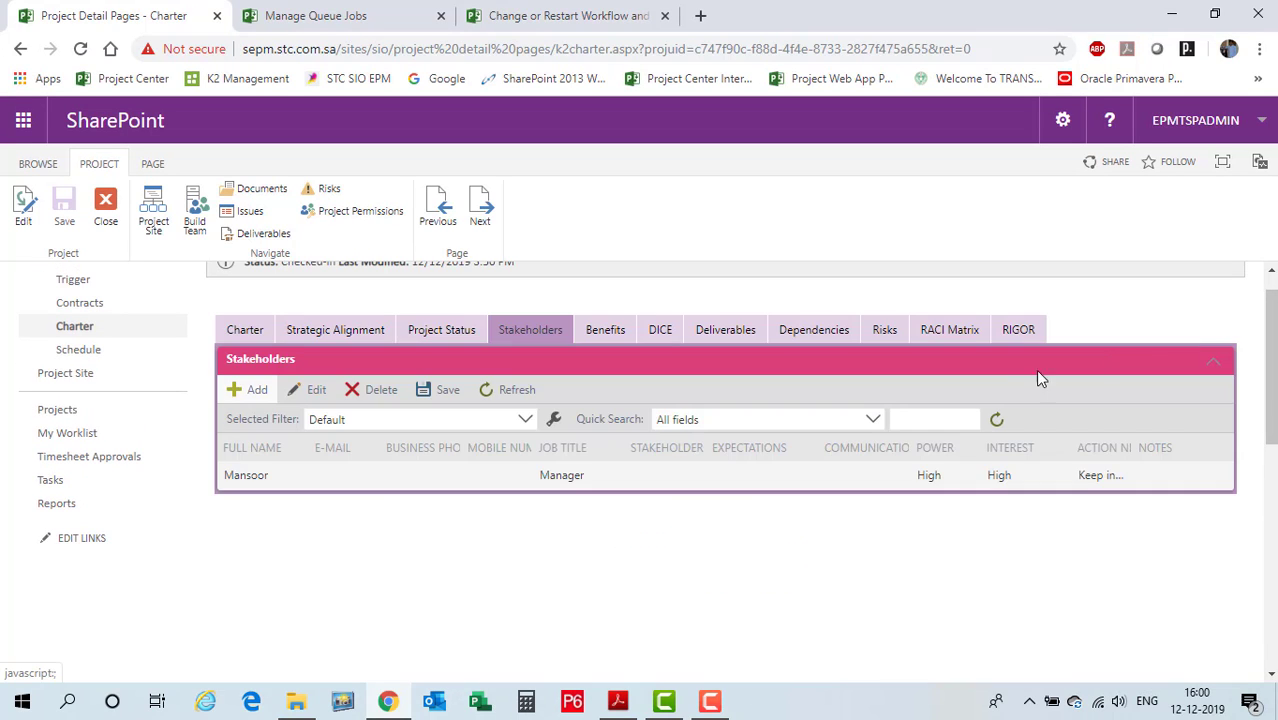
{"action": "left_click", "coordinate": [522, 389]}
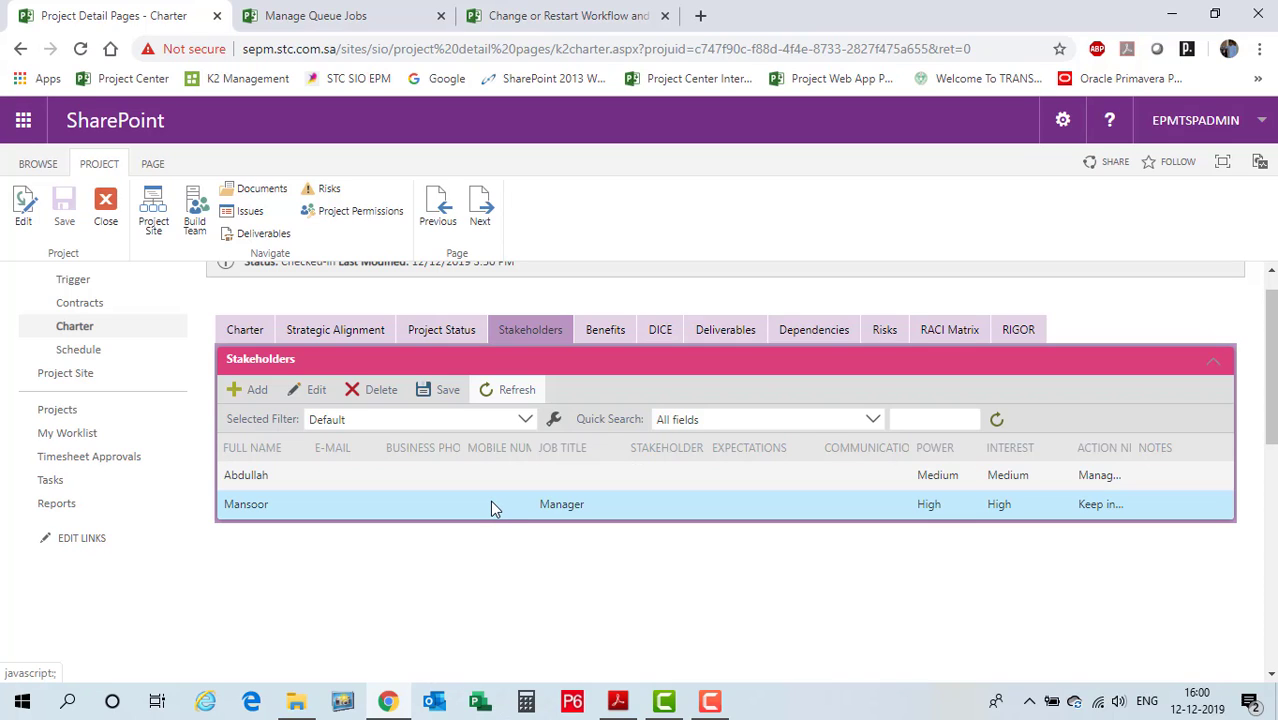
Step: Start a new entry in the charter's RACI Matrix section and set its activity to "Design"
{"action": "left_click", "coordinate": [950, 340]}
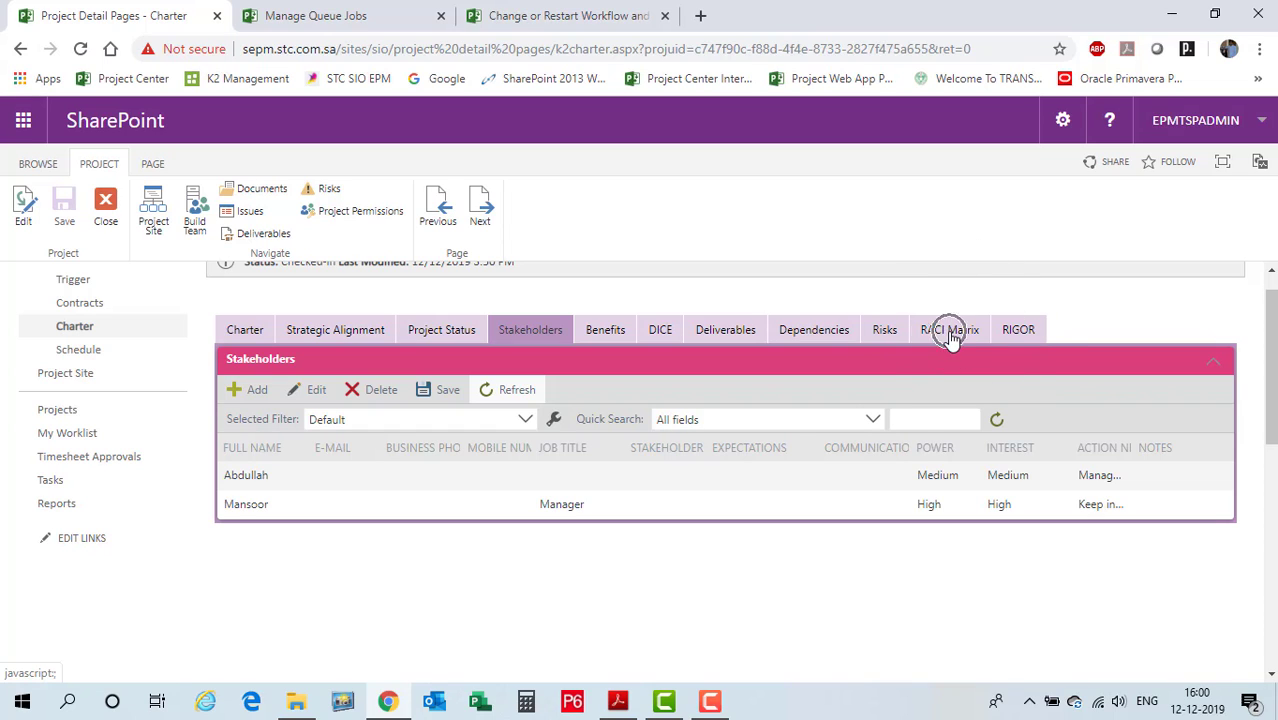
{"action": "left_click", "coordinate": [949, 340]}
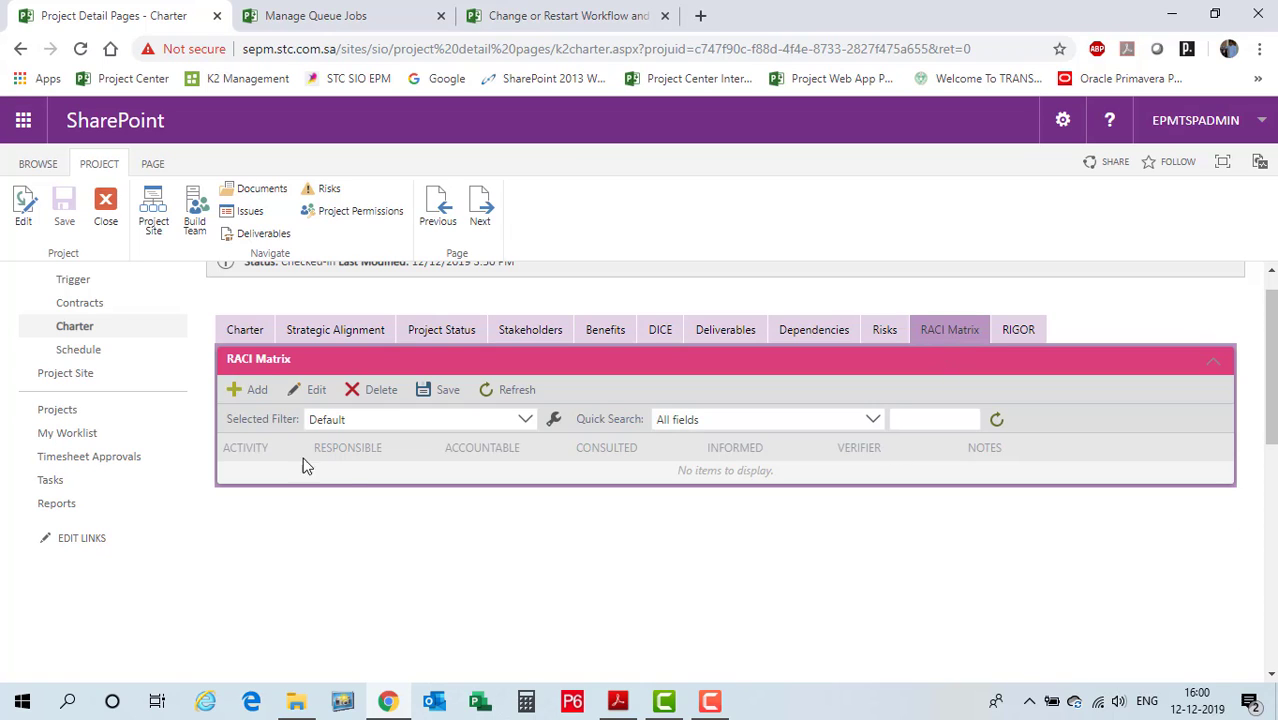
{"action": "left_click", "coordinate": [247, 396]}
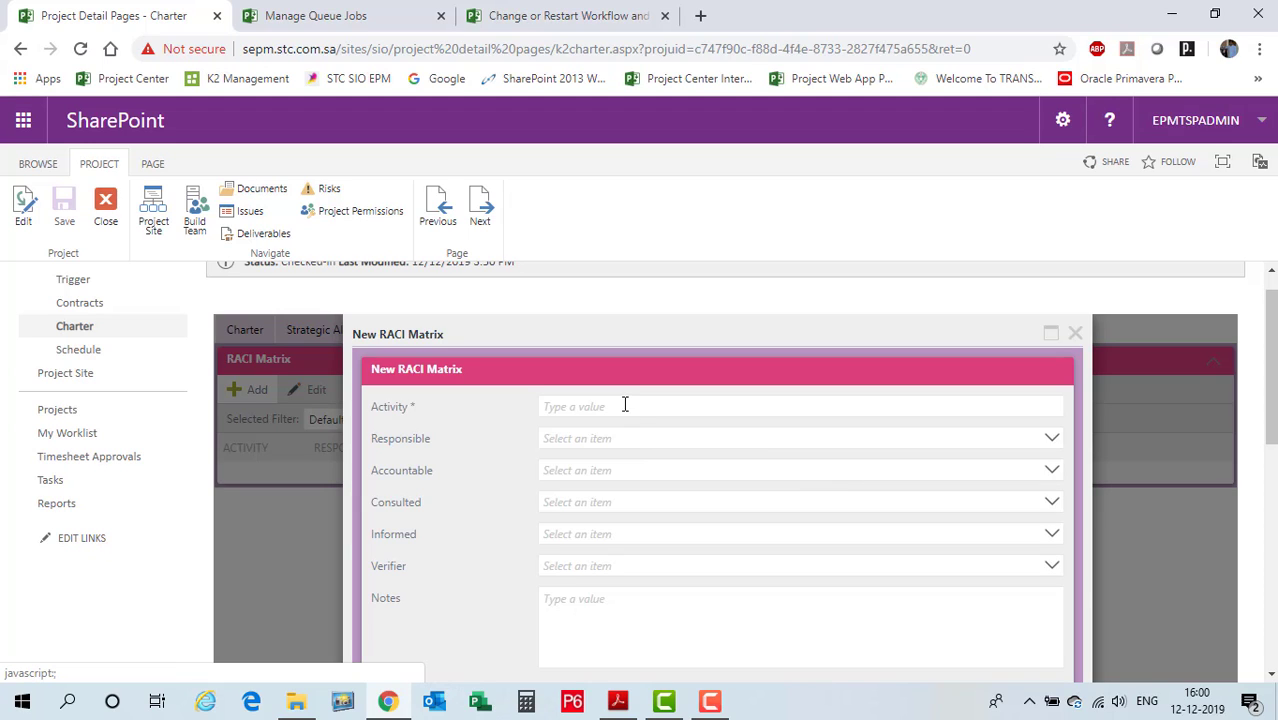
{"action": "left_click", "coordinate": [624, 405]}
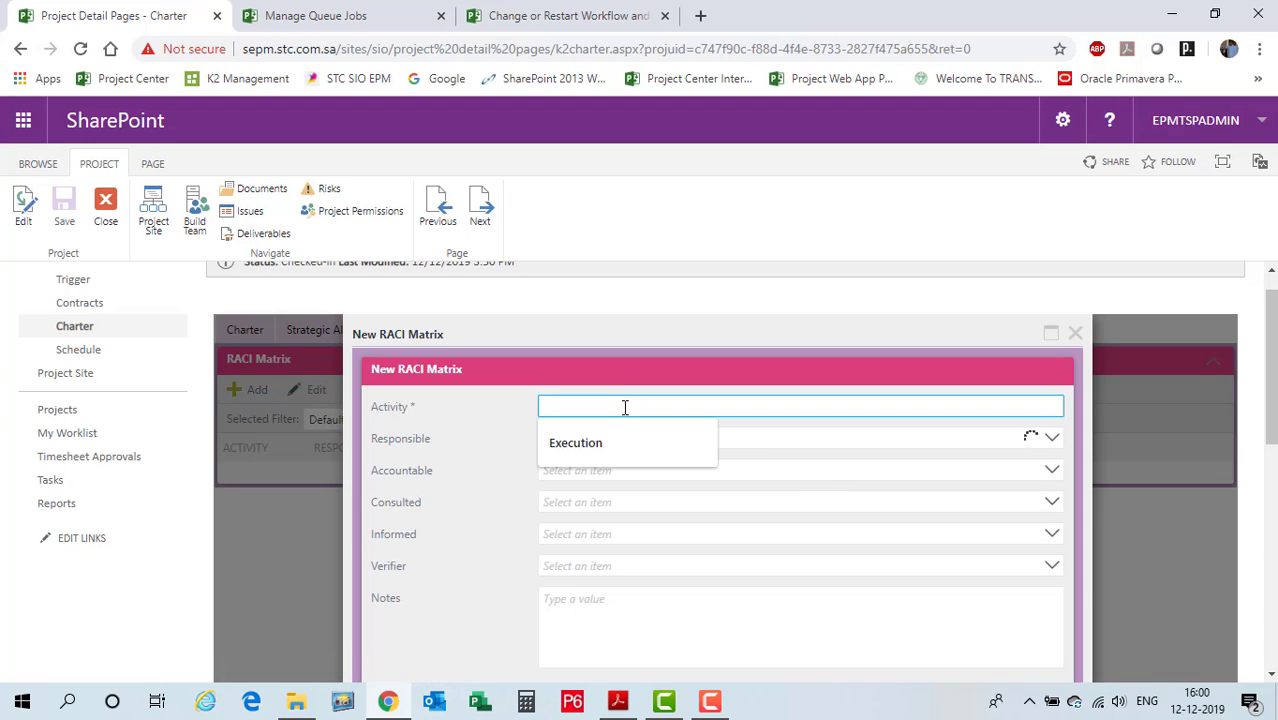
{"action": "type", "text": "De"}
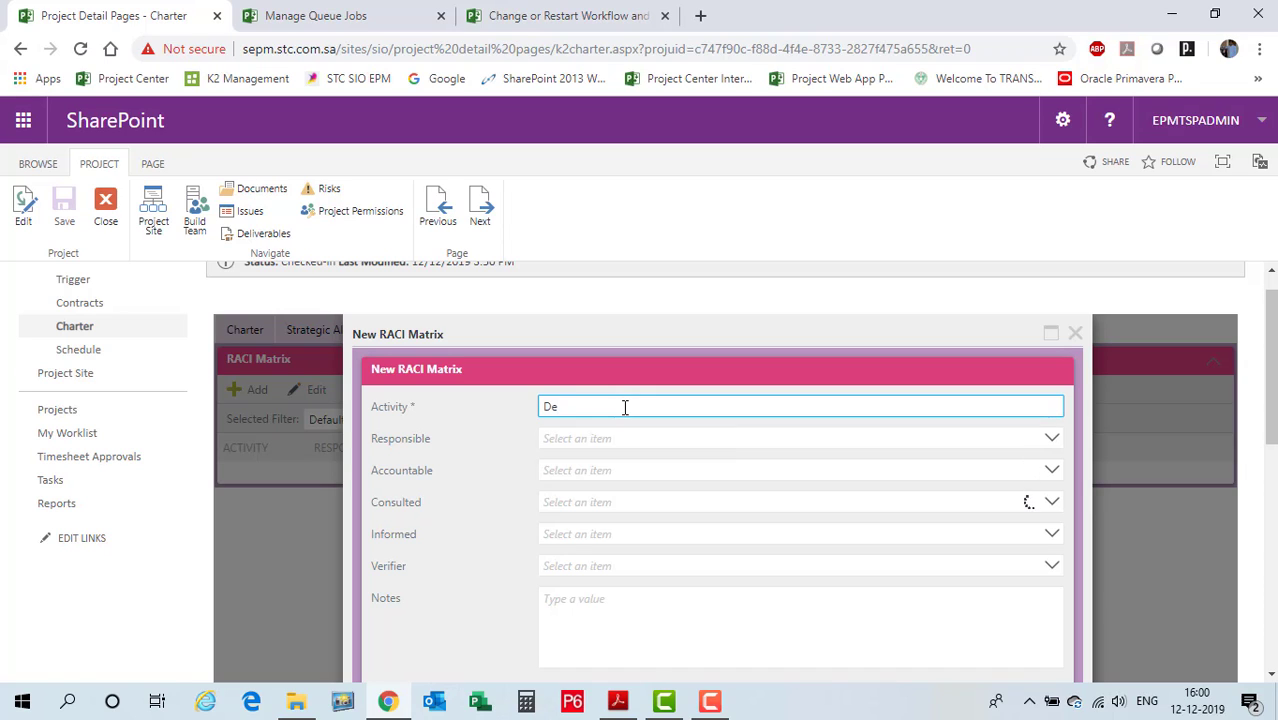
{"action": "type", "text": "sign"}
Step: Assign the first listed stakeholder as Responsible and the second listed stakeholder as Accountable for the Design activity
{"action": "left_click", "coordinate": [599, 440]}
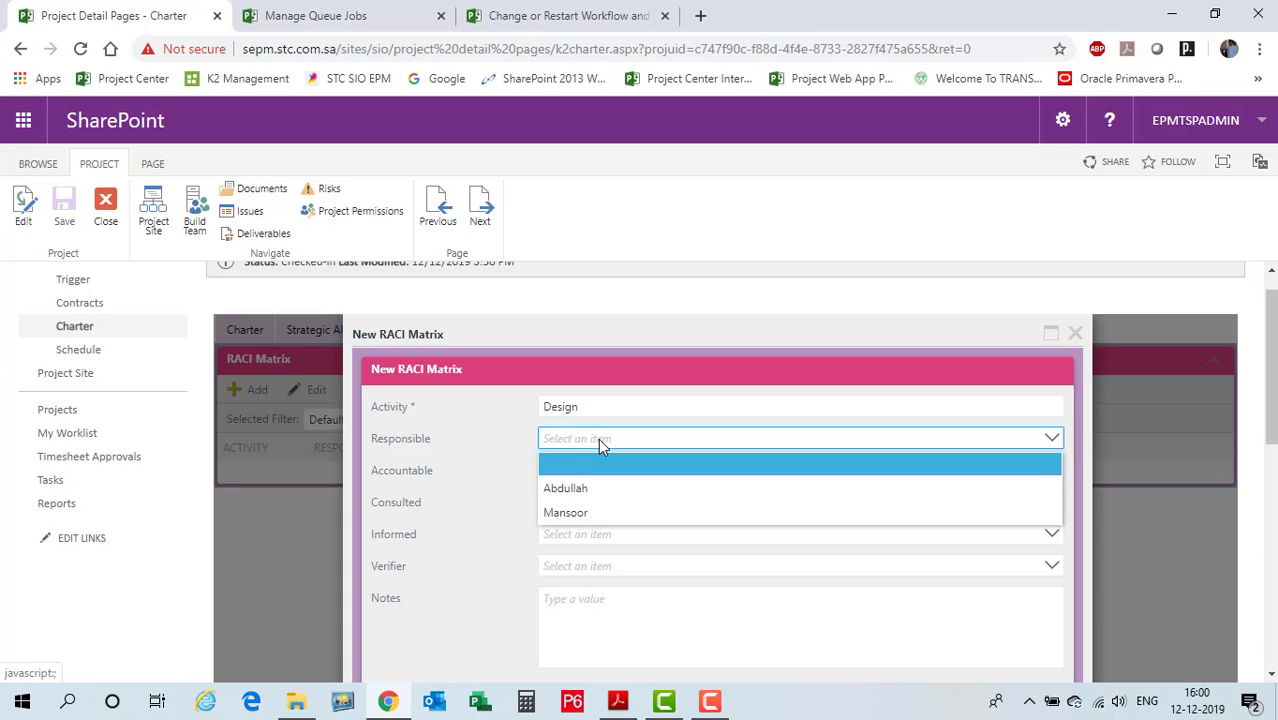
{"action": "left_click", "coordinate": [570, 487]}
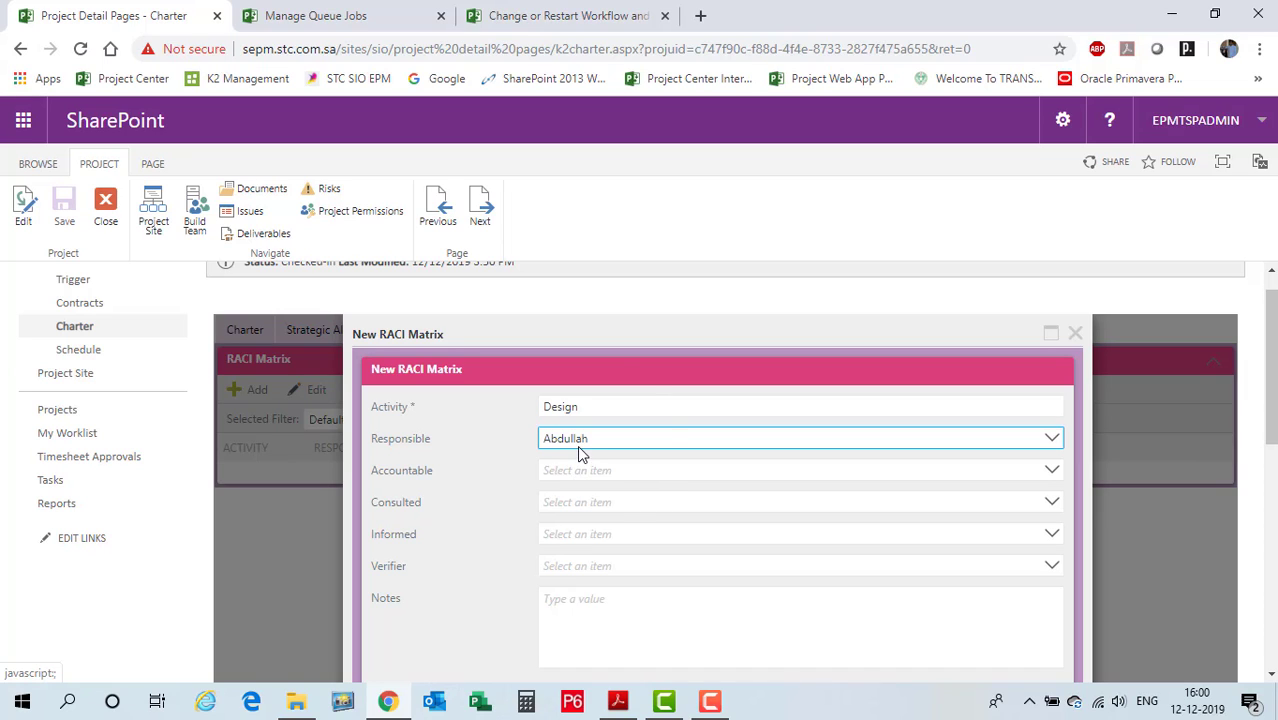
{"action": "left_click", "coordinate": [583, 446]}
{"action": "left_click", "coordinate": [580, 445]}
{"action": "left_click", "coordinate": [583, 469]}
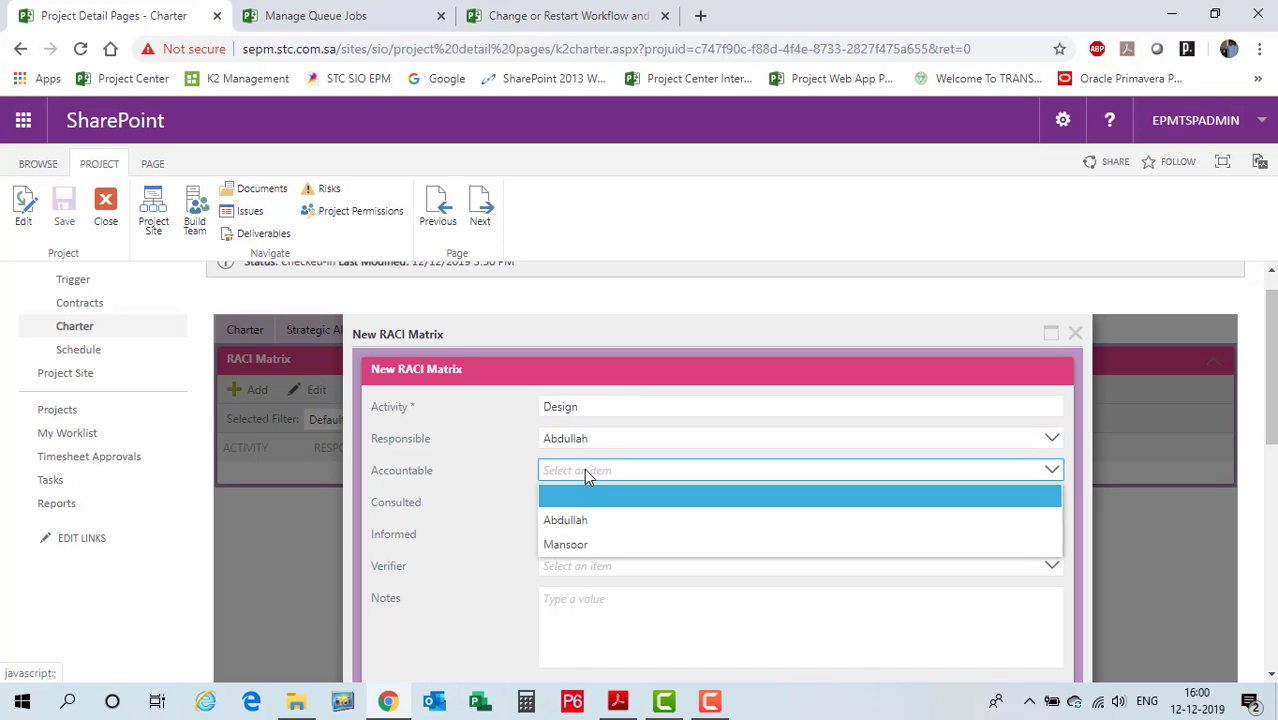
{"action": "left_click", "coordinate": [571, 546]}
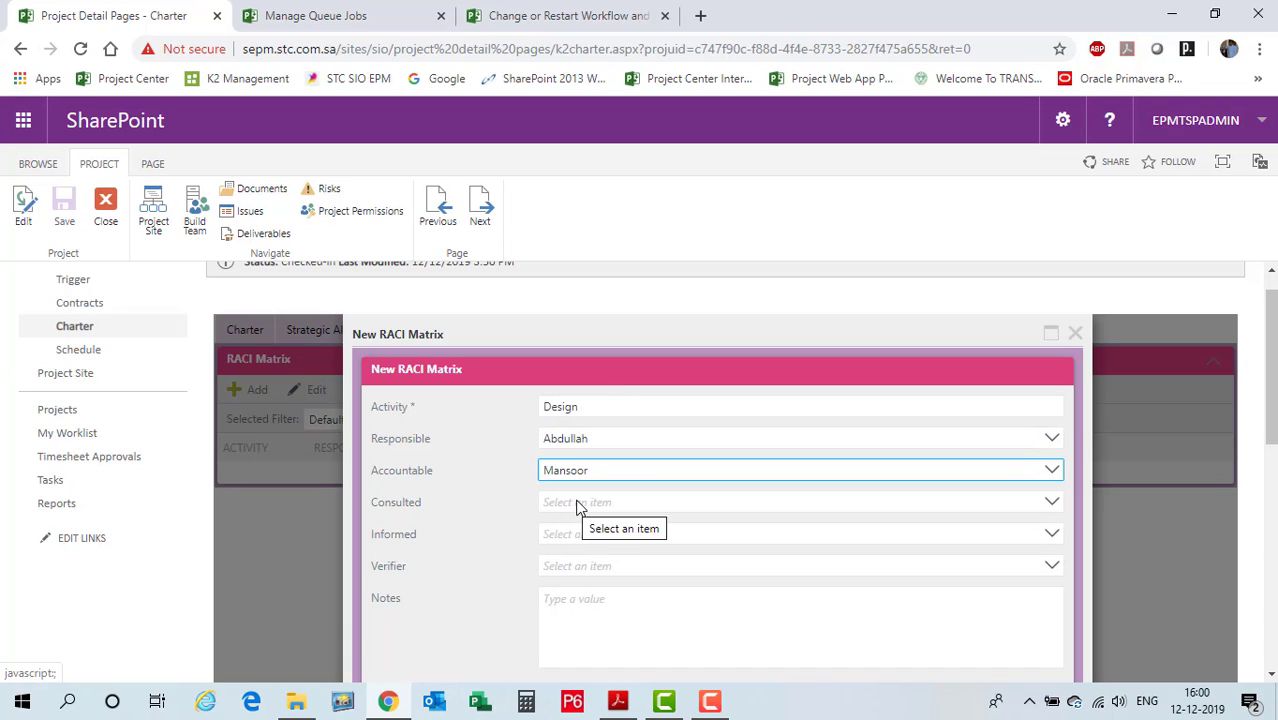
Step: Assign the second listed stakeholder as Consulted, Informed and Verifier for the Design activity
{"action": "left_click", "coordinate": [573, 503]}
{"action": "left_click", "coordinate": [576, 578]}
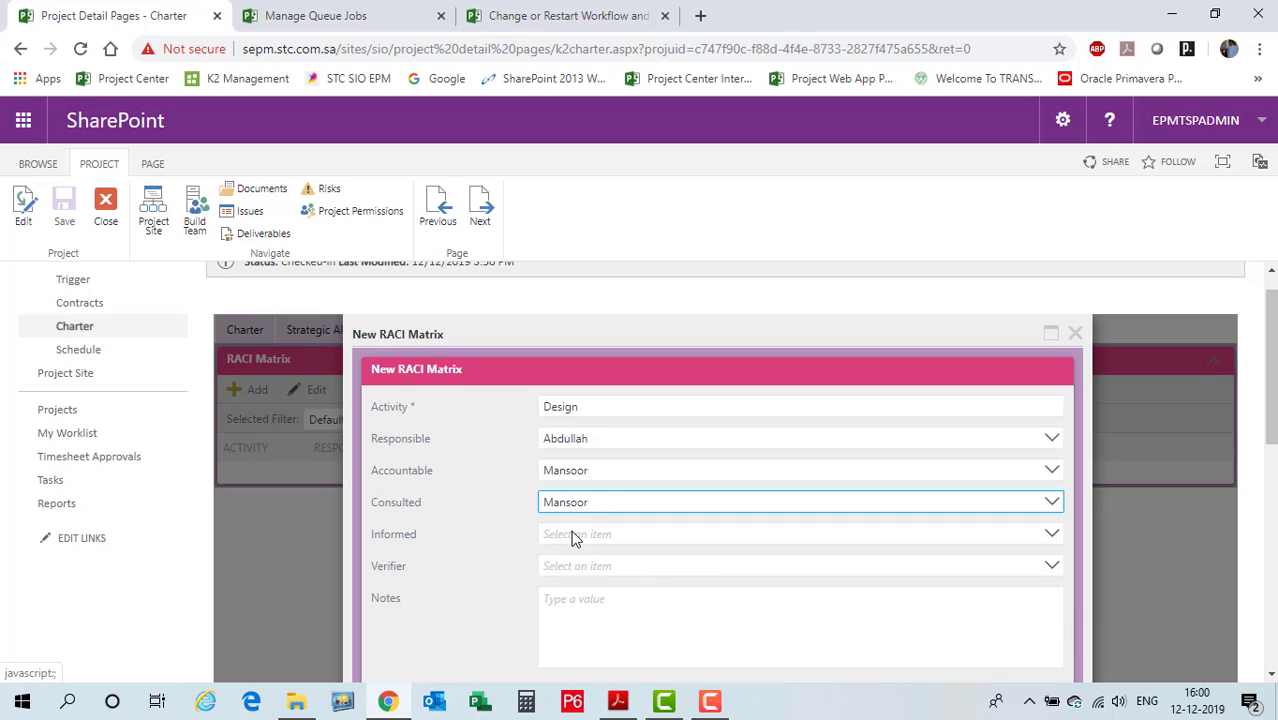
{"action": "left_click", "coordinate": [571, 534]}
{"action": "left_click", "coordinate": [603, 612]}
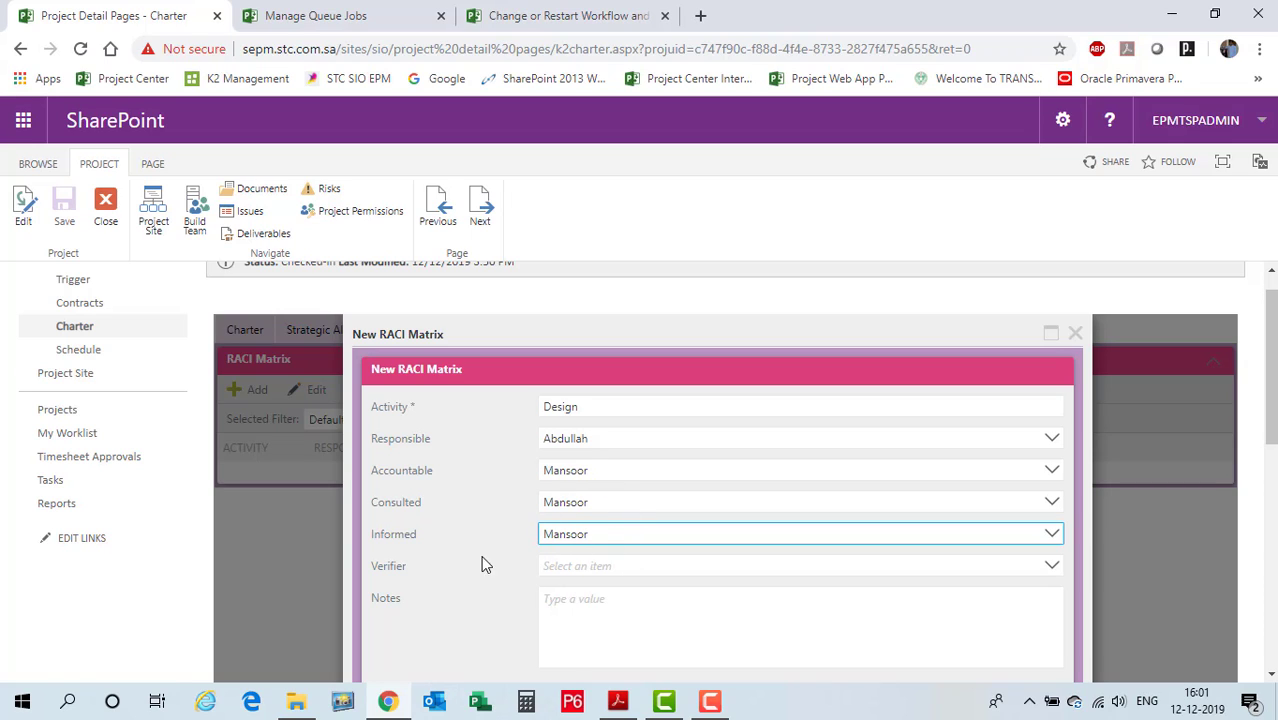
{"action": "left_click", "coordinate": [582, 568]}
{"action": "left_click", "coordinate": [573, 636]}
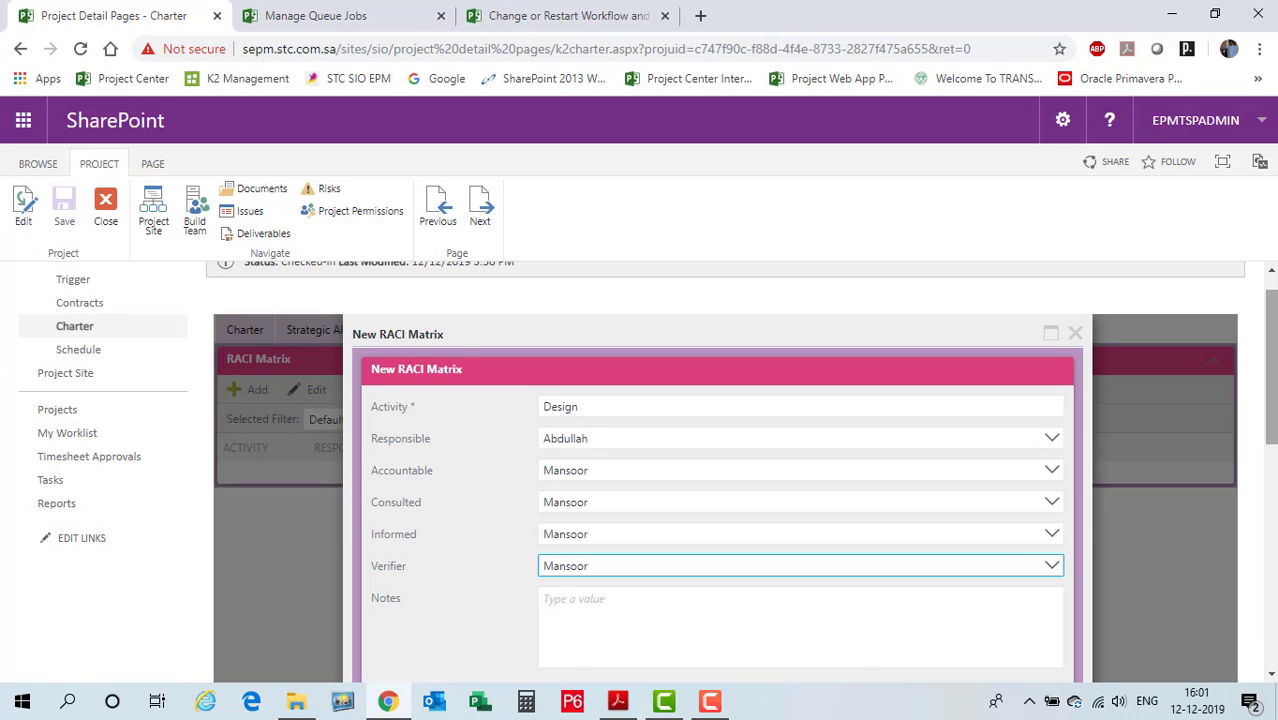
Step: Save the Design activity's RACI Matrix form and close its window
{"action": "left_click_drag", "start_coordinate": [1270, 421], "coordinate": [1270, 467]}
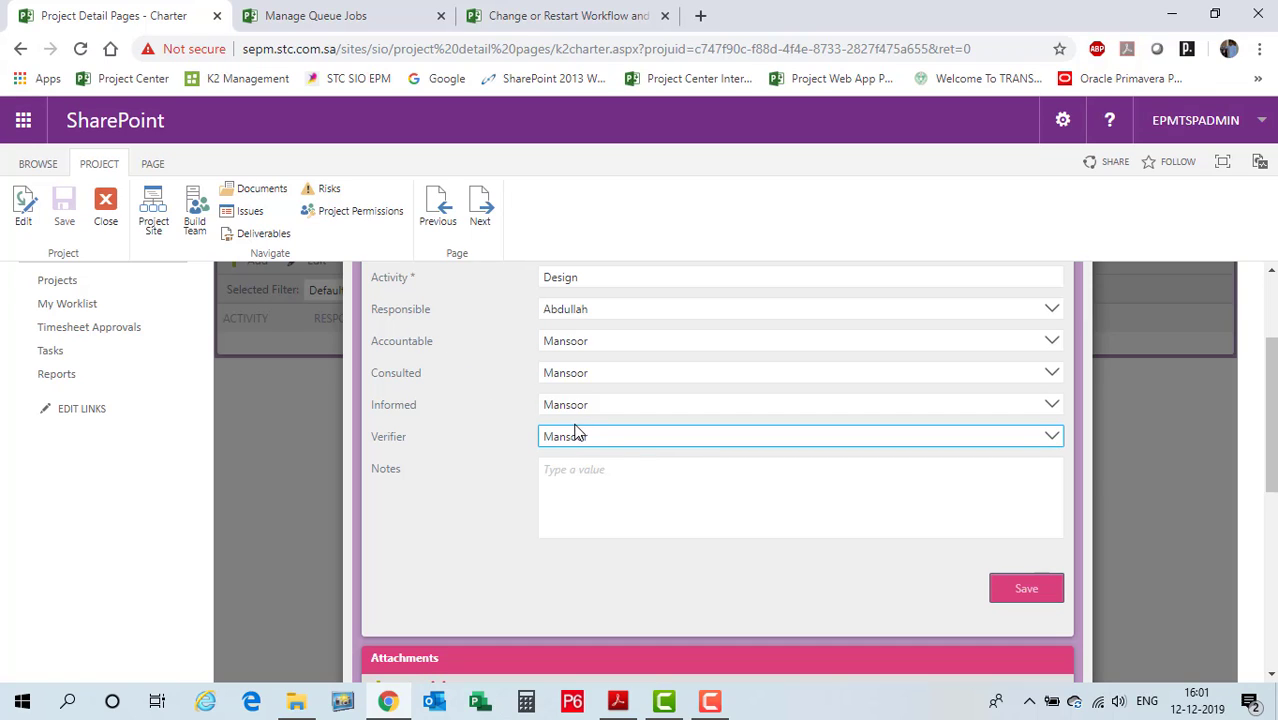
{"action": "left_click", "coordinate": [1026, 592]}
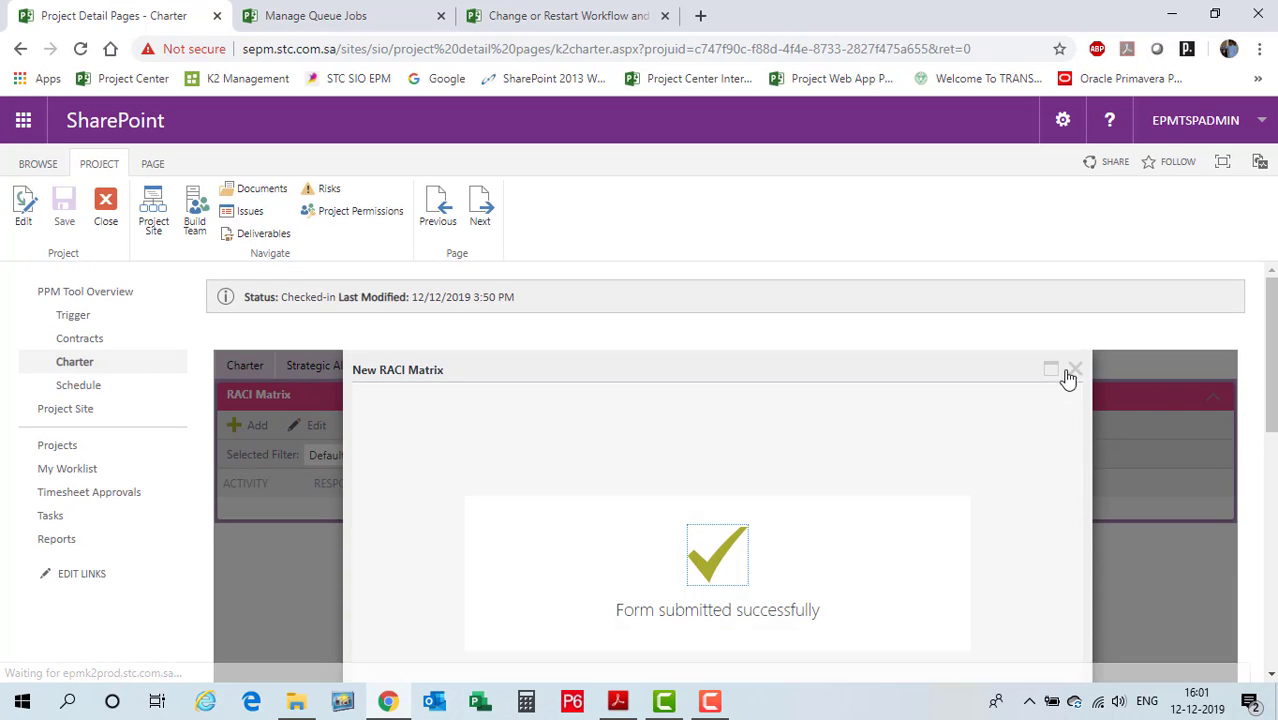
{"action": "left_click", "coordinate": [1075, 369]}
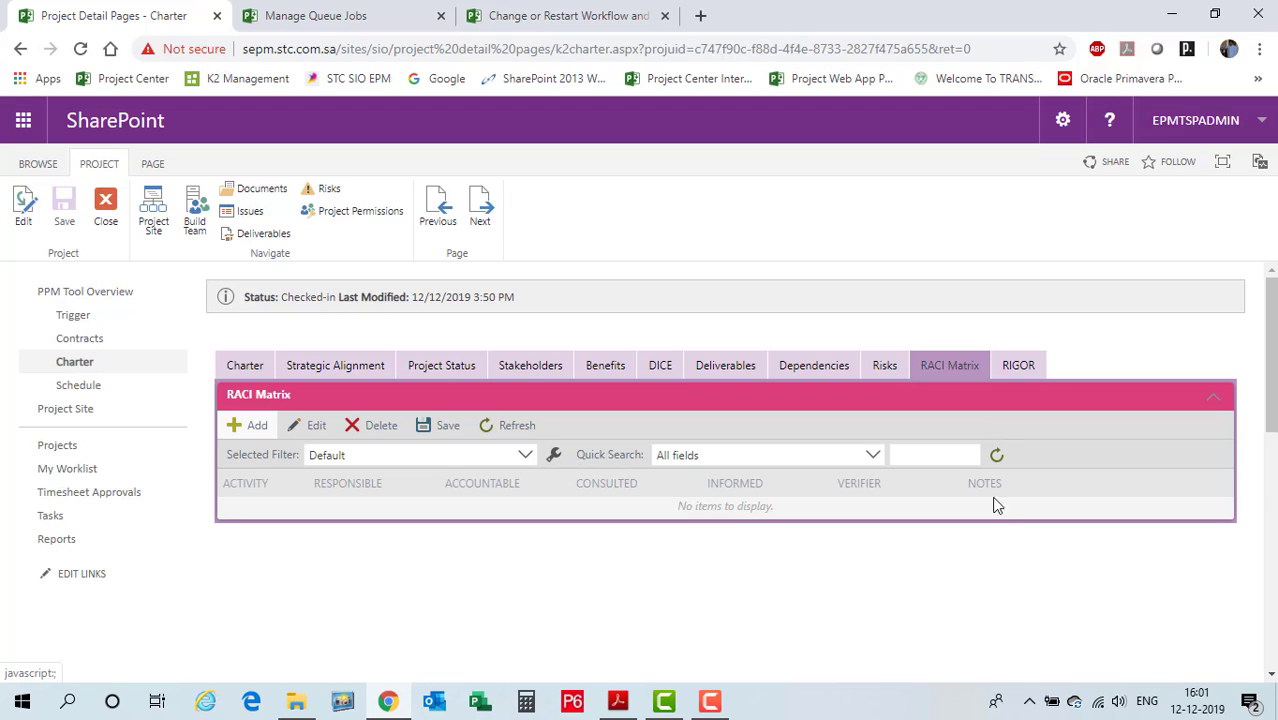
{"action": "left_click", "coordinate": [710, 700]}
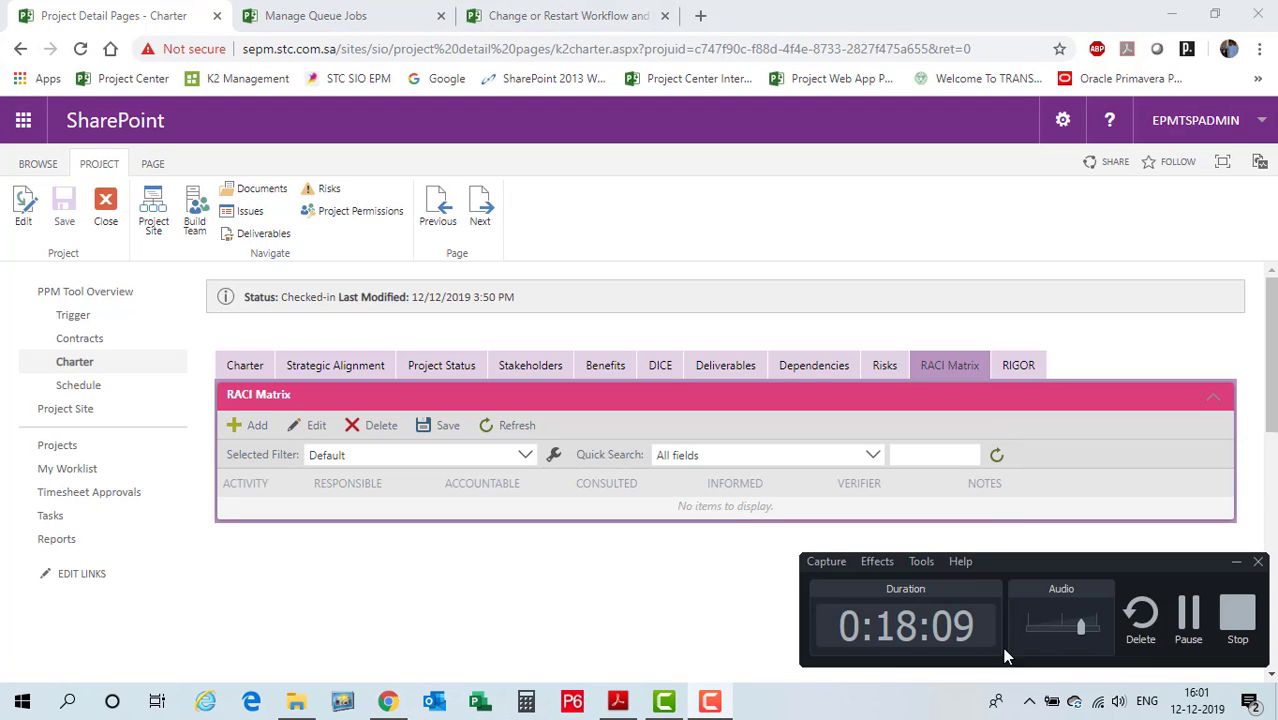
{"action": "left_click", "coordinate": [1188, 616]}
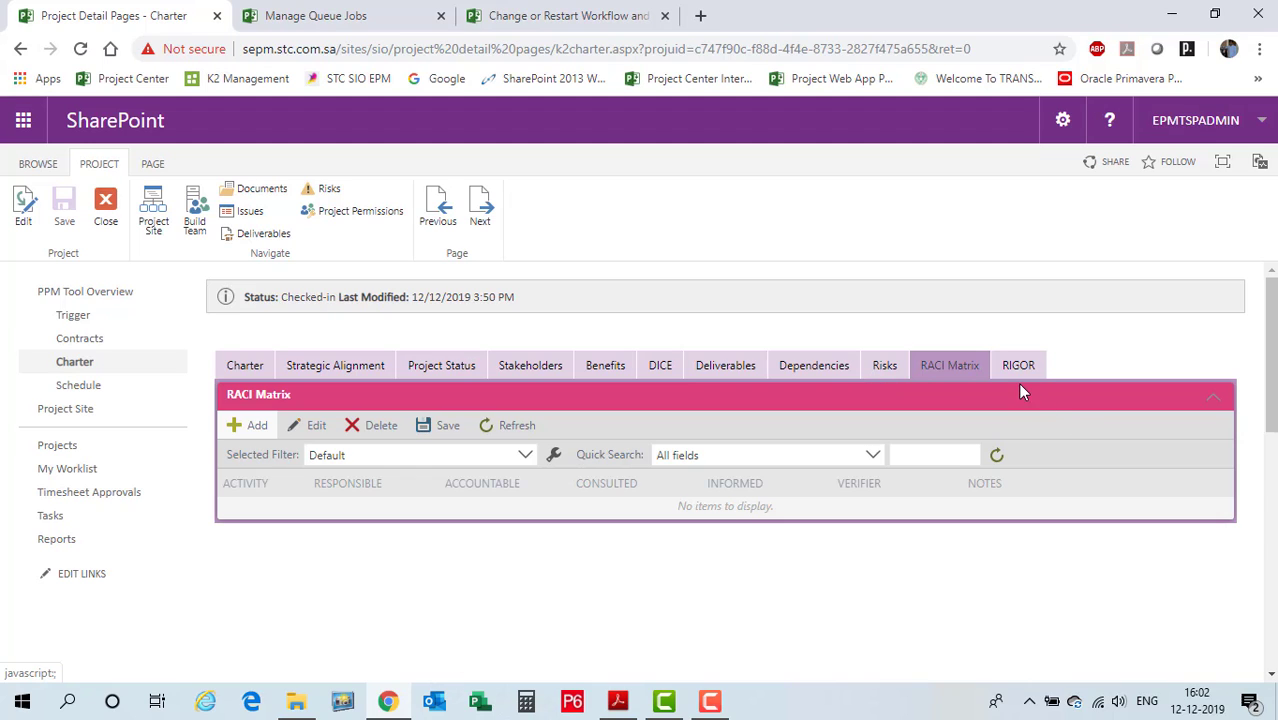
Step: Add an entry to the charter's Deliverables section titled "Deliverable 1" with the description "Sample data"
{"action": "left_click", "coordinate": [721, 372]}
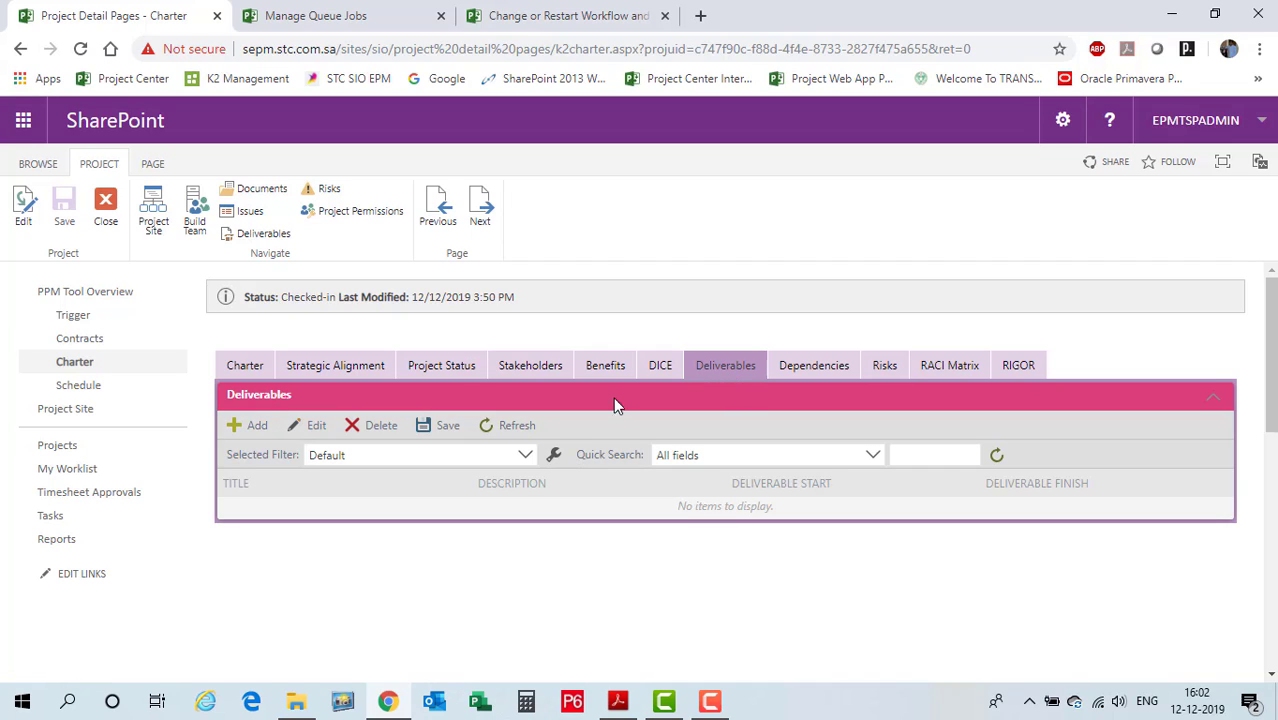
{"action": "left_click", "coordinate": [251, 428]}
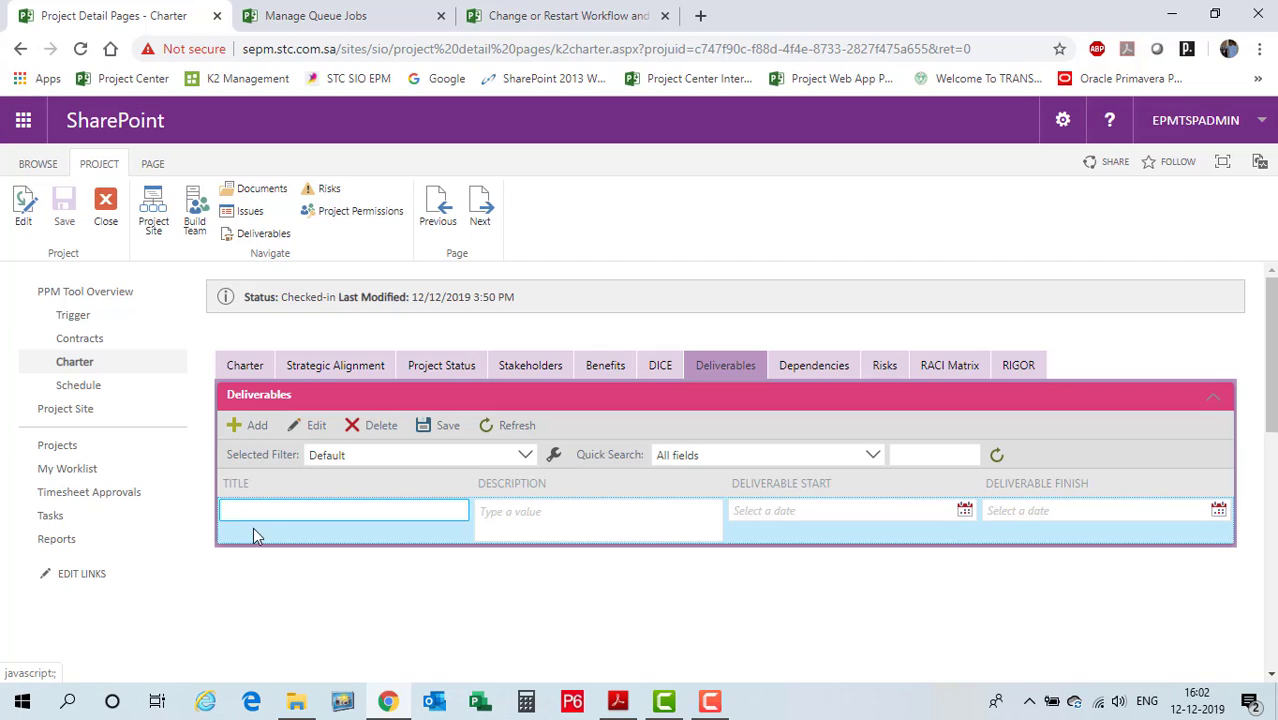
{"action": "type", "text": "Deliverable 1"}
{"action": "key", "text": "Tab"}
{"action": "type", "text": "Sam"}
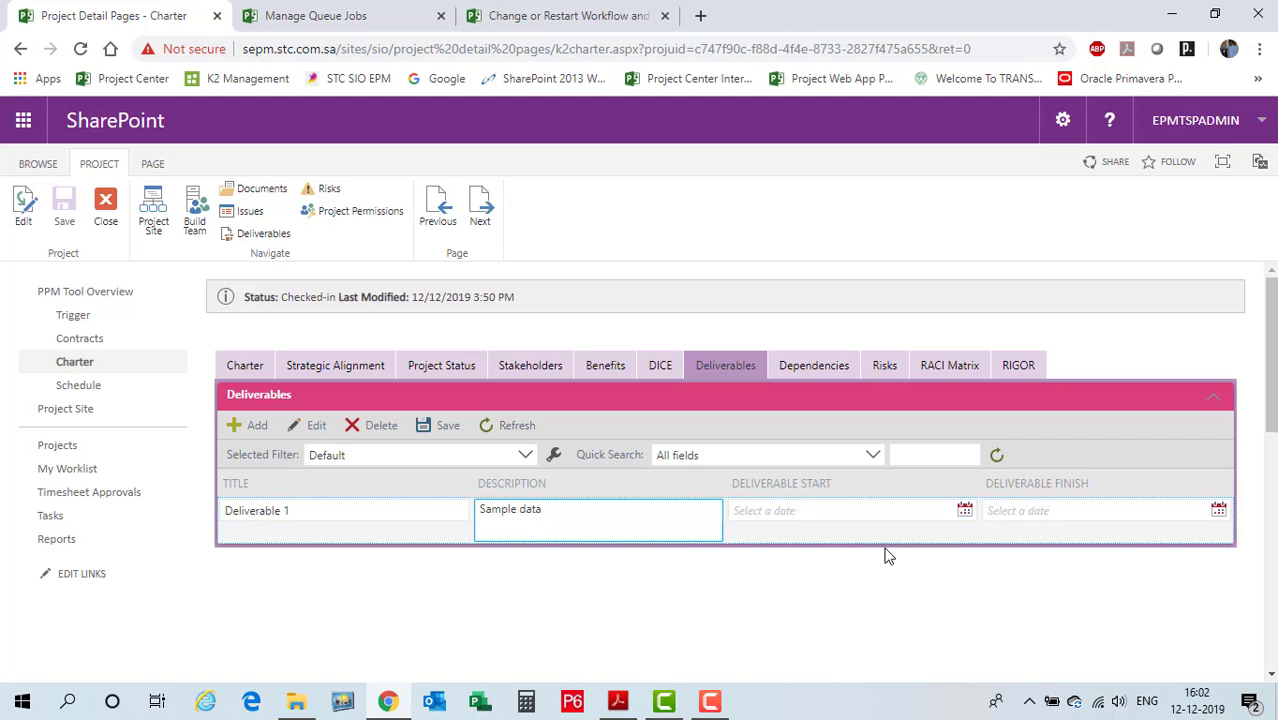
Step: Set the deliverable's start to 12/12/2019 and its finish to 12/19/2019, and save the entry
{"action": "left_click", "coordinate": [964, 510]}
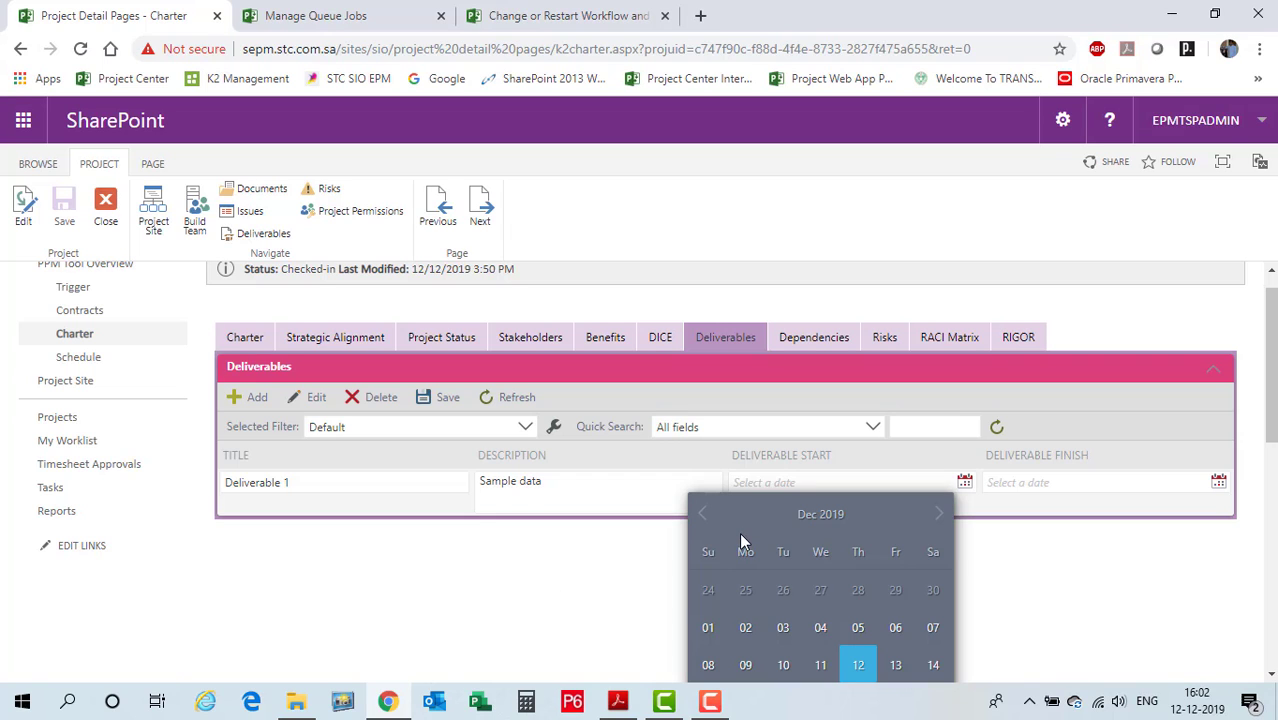
{"action": "scroll", "coordinate": [783, 520], "scroll_direction": "down", "scroll_amount": 2}
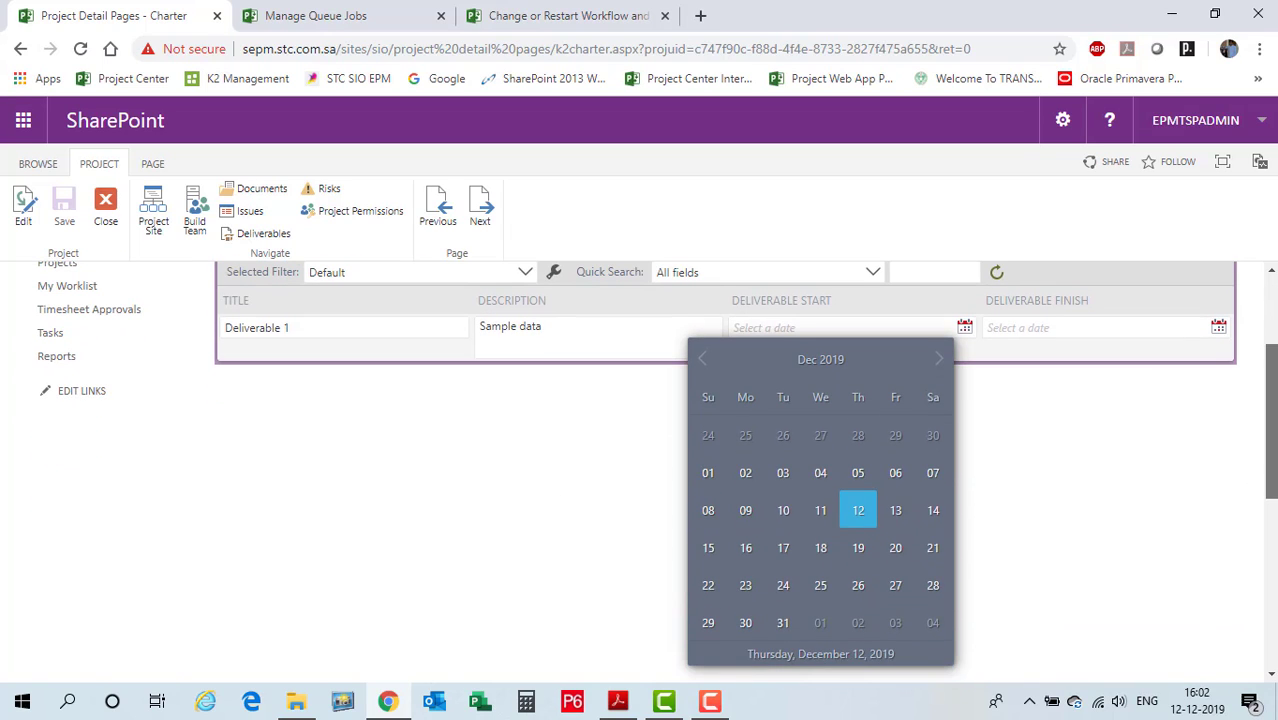
{"action": "left_click", "coordinate": [866, 514]}
{"action": "left_click", "coordinate": [1218, 328]}
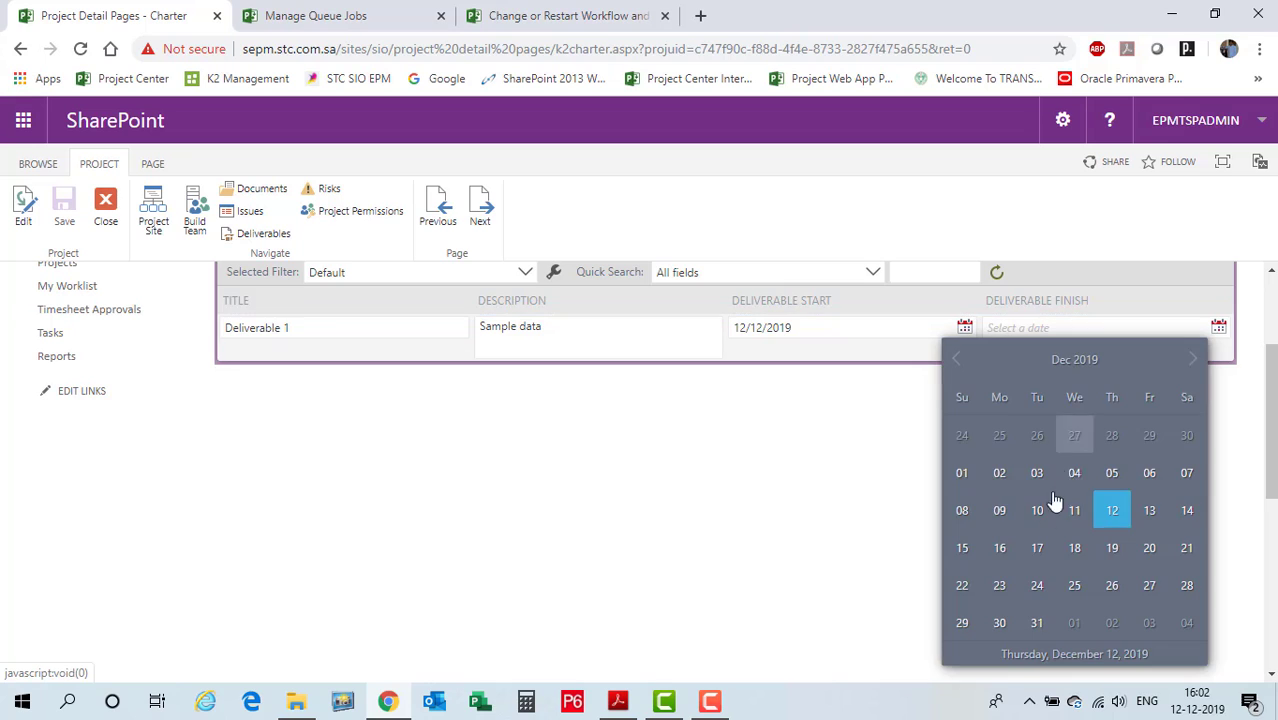
{"action": "left_click", "coordinate": [1111, 547]}
{"action": "scroll", "coordinate": [912, 440], "scroll_direction": "up", "scroll_amount": 2}
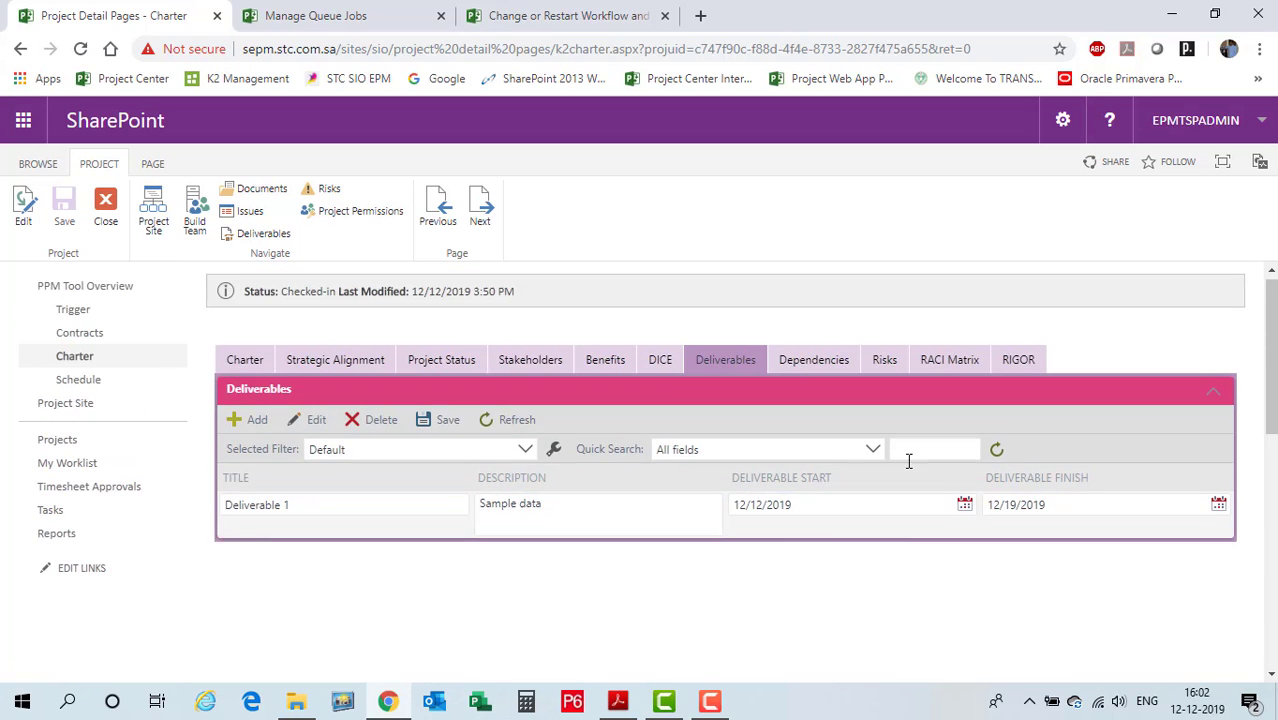
{"action": "left_click", "coordinate": [448, 421]}
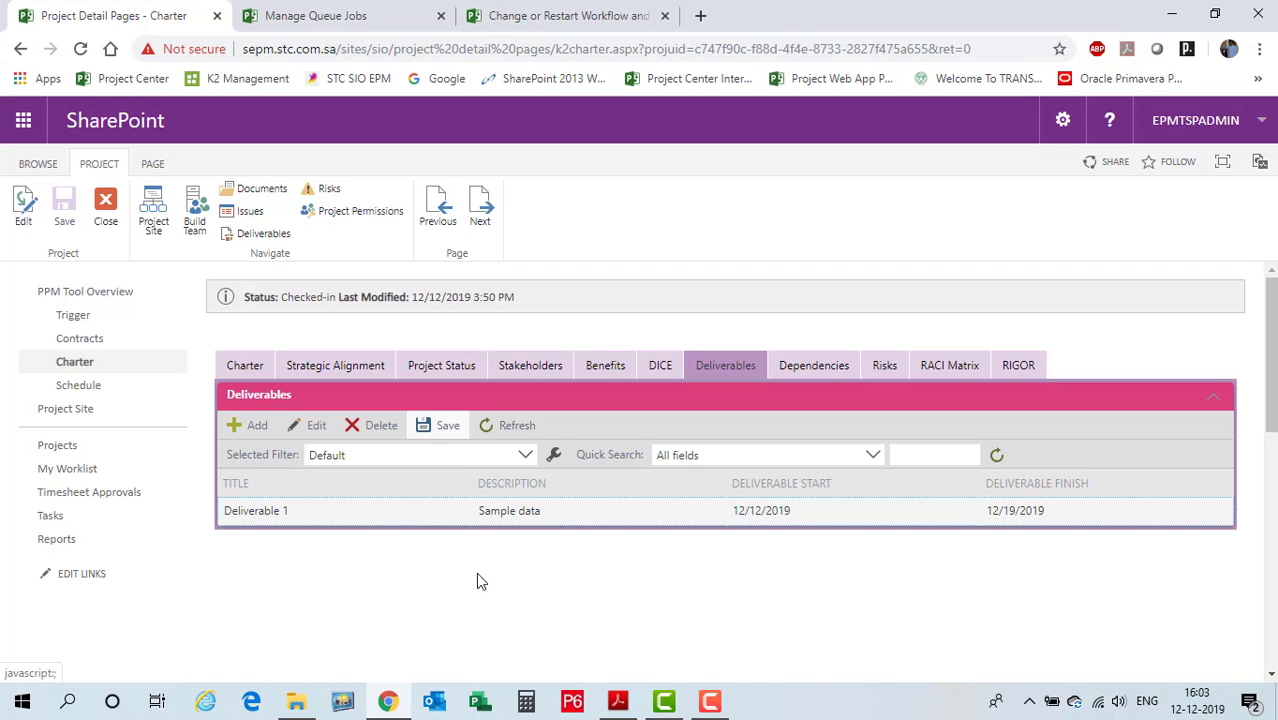
Step: Open the workflow stage status page of the PPM Tool Overview project
{"action": "left_click", "coordinate": [130, 291]}
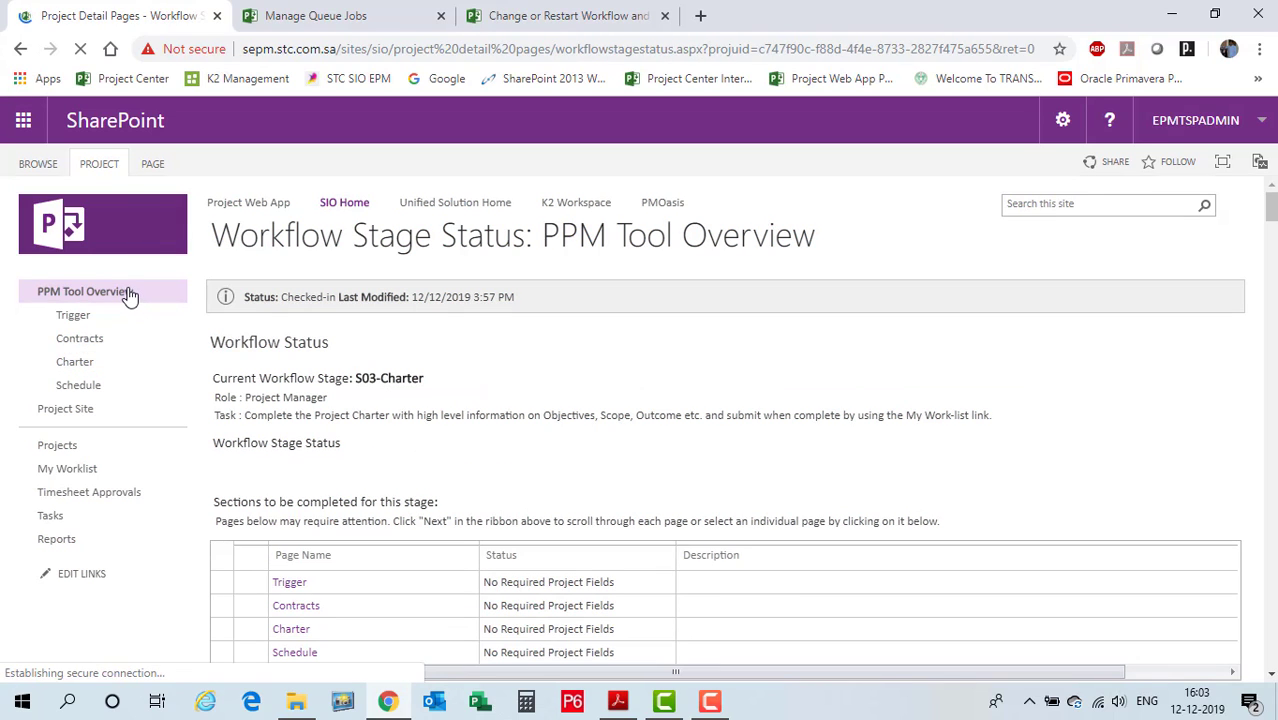
{"action": "key", "text": "ctrl"}
{"action": "key", "text": "ctrl"}
{"action": "key", "text": "ctrl"}
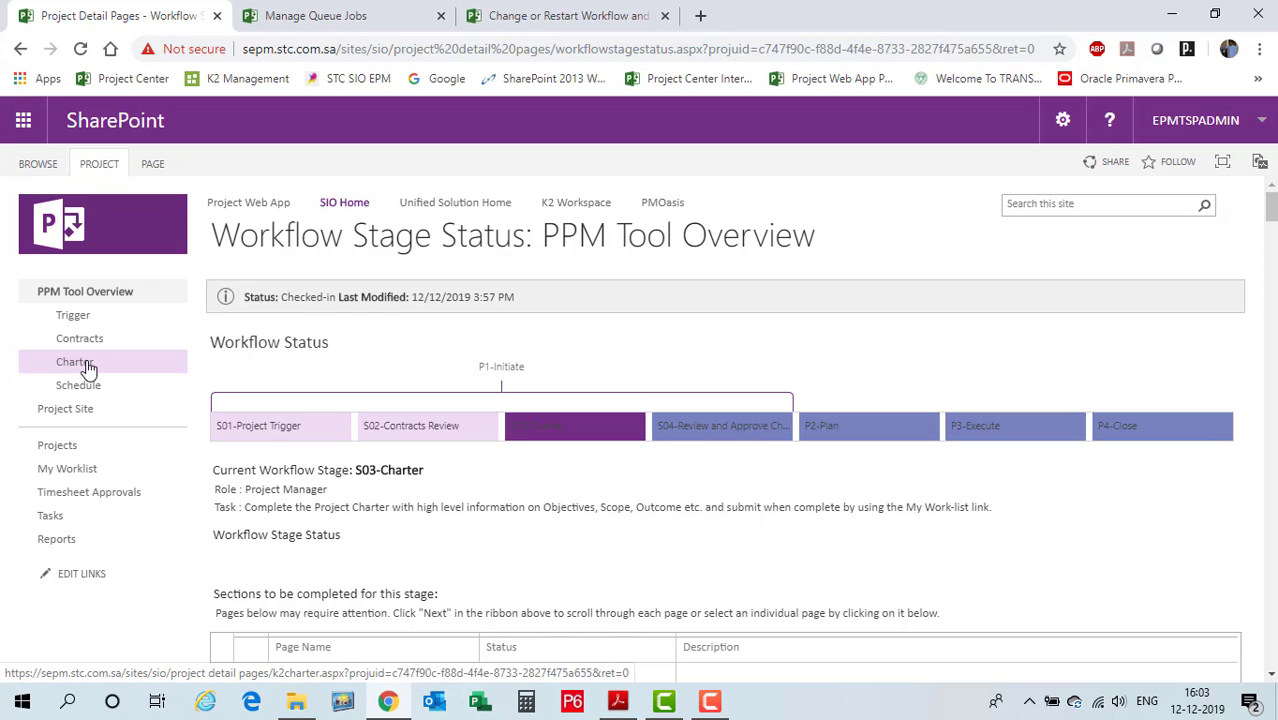
{"action": "key", "text": "ctrl"}
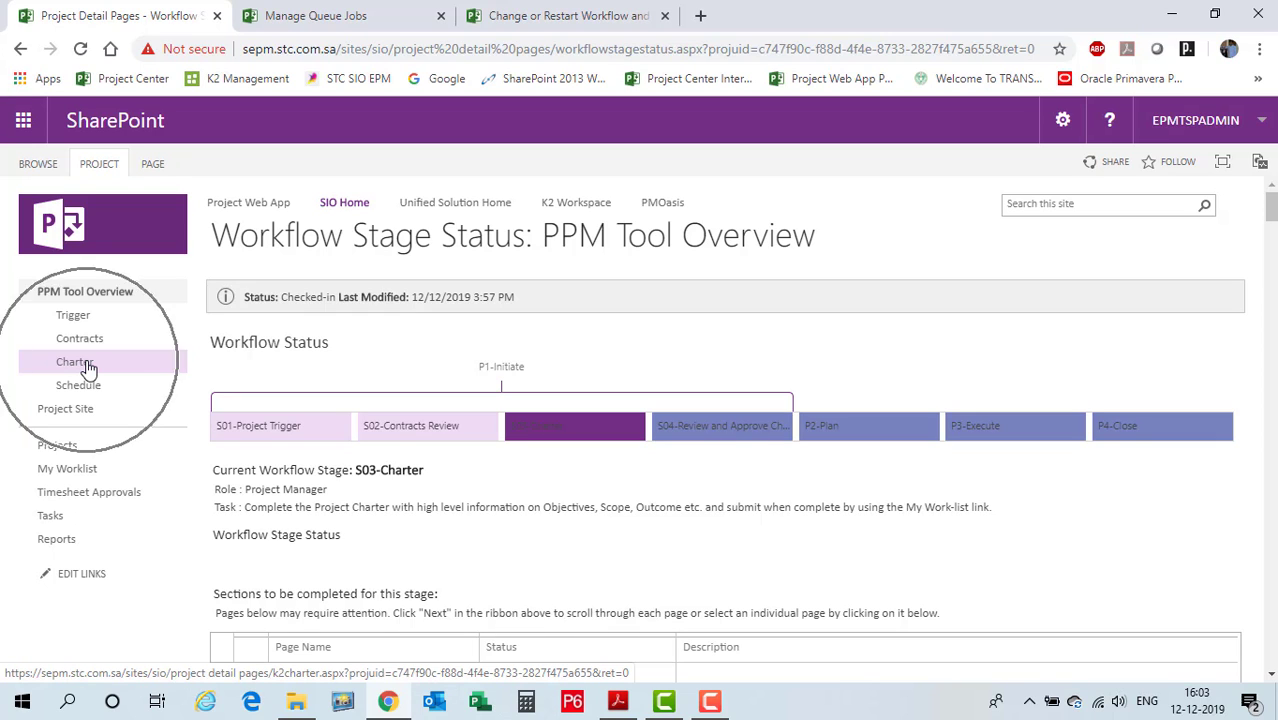
{"action": "left_click", "coordinate": [114, 292]}
{"action": "key", "text": "ctrl"}
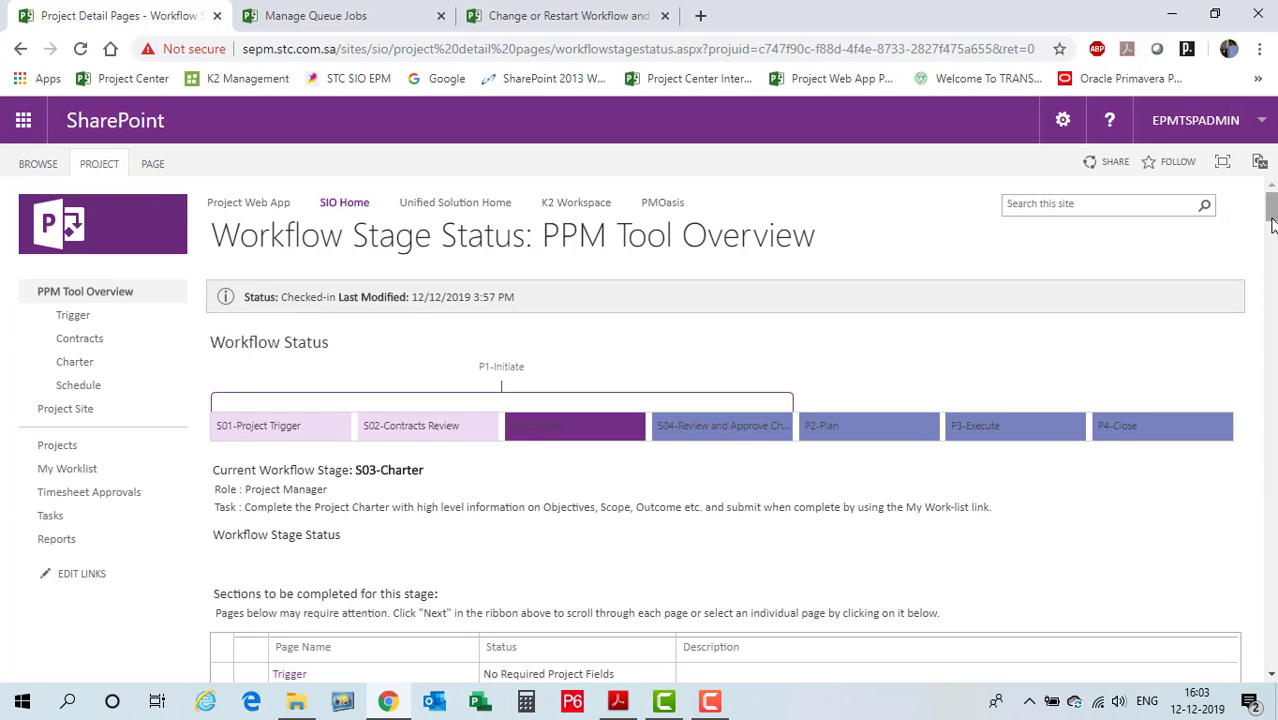
Step: Submit the Project Charter task for PPM Tool Overview from the project page's worklist
{"action": "left_click_drag", "start_coordinate": [1271, 210], "coordinate": [1273, 262]}
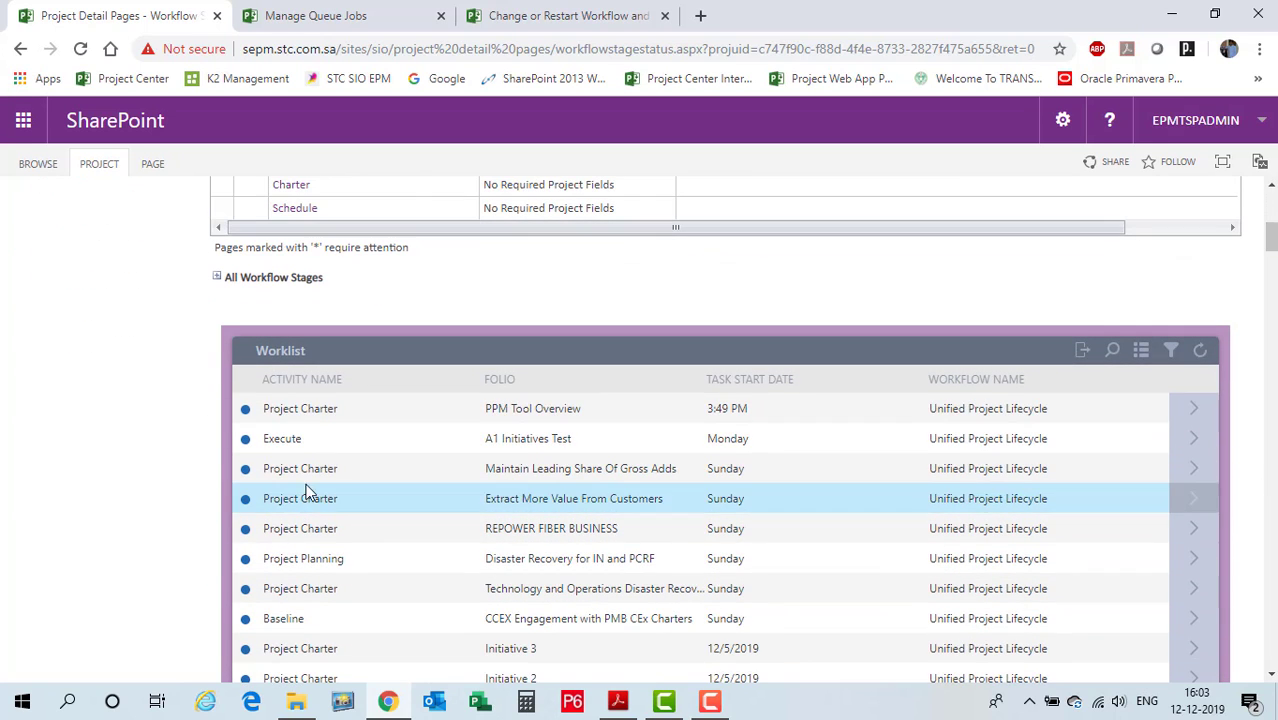
{"action": "key", "text": "ctrl"}
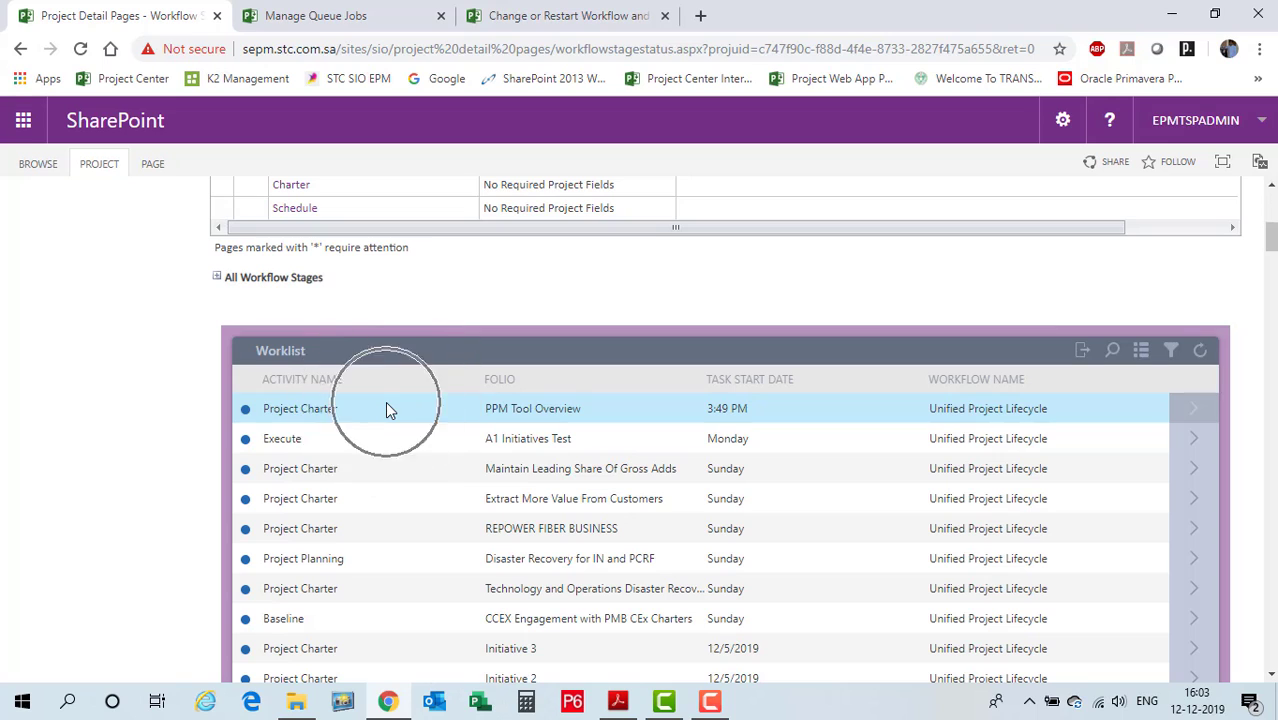
{"action": "key", "text": "ctrl"}
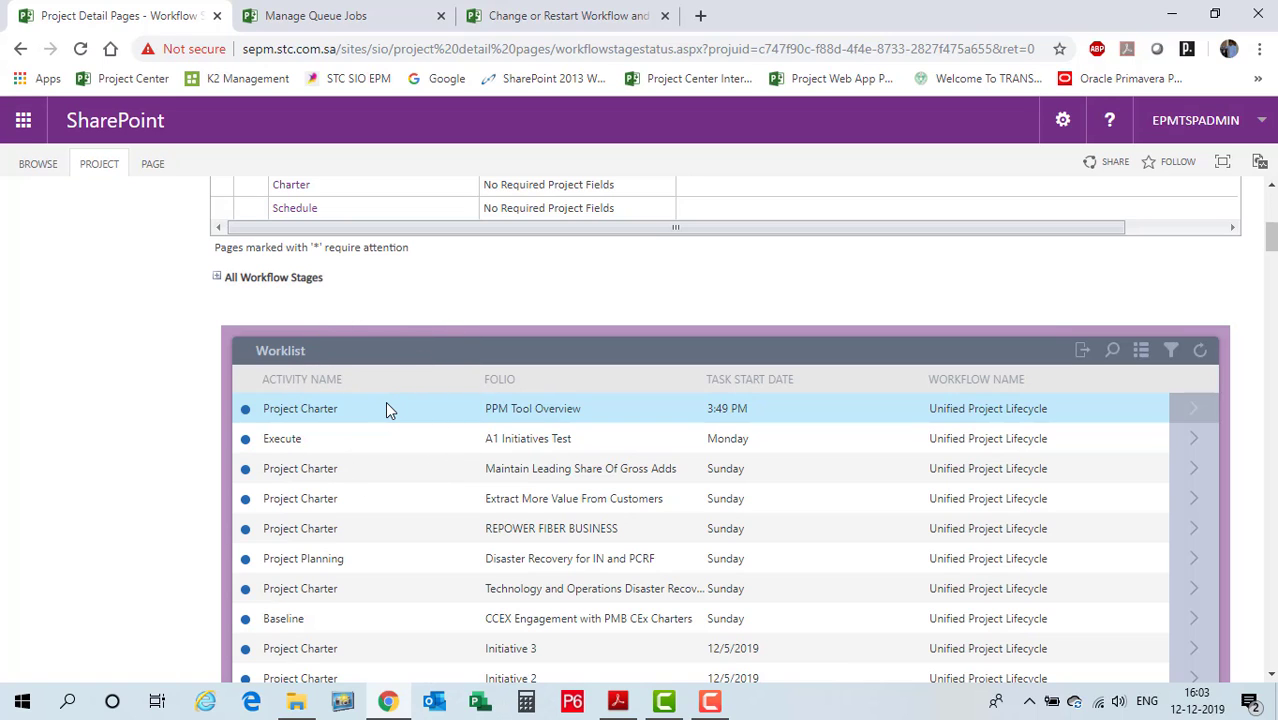
{"action": "key", "text": "ctrl"}
{"action": "key", "text": "ctrl"}
{"action": "key", "text": "ctrl"}
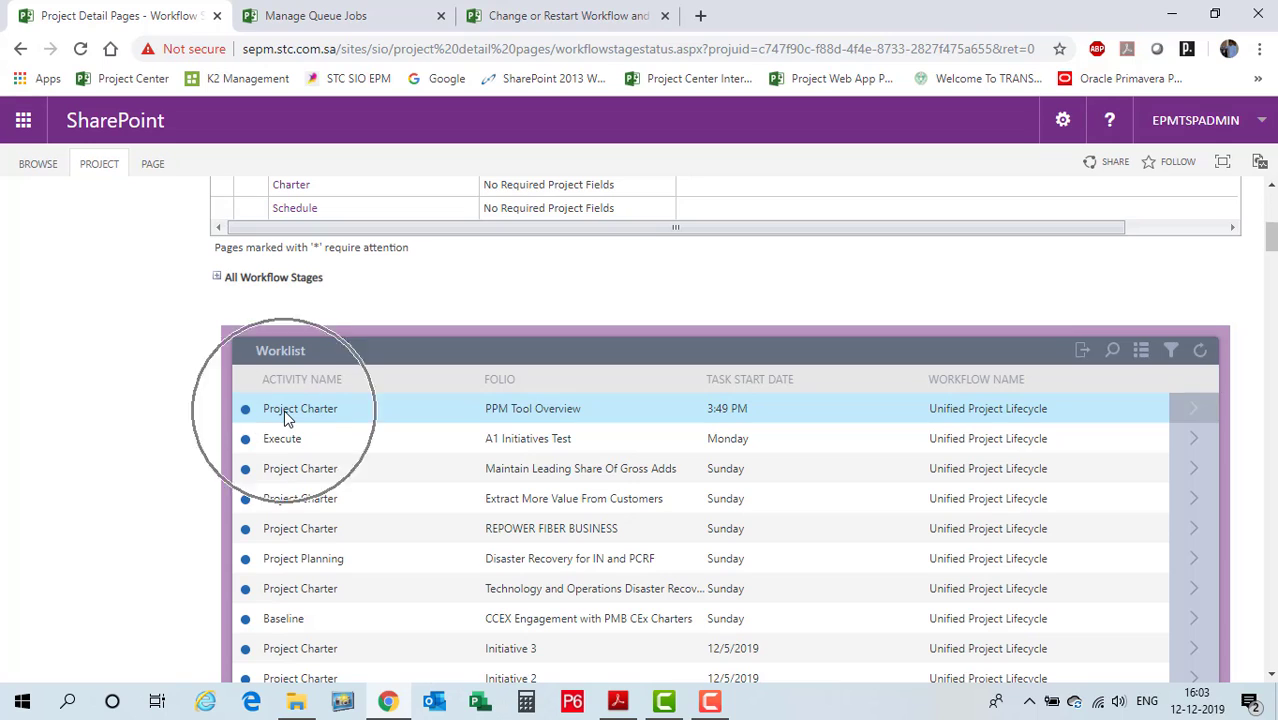
{"action": "key", "text": "ctrl"}
{"action": "key", "text": "ctrl"}
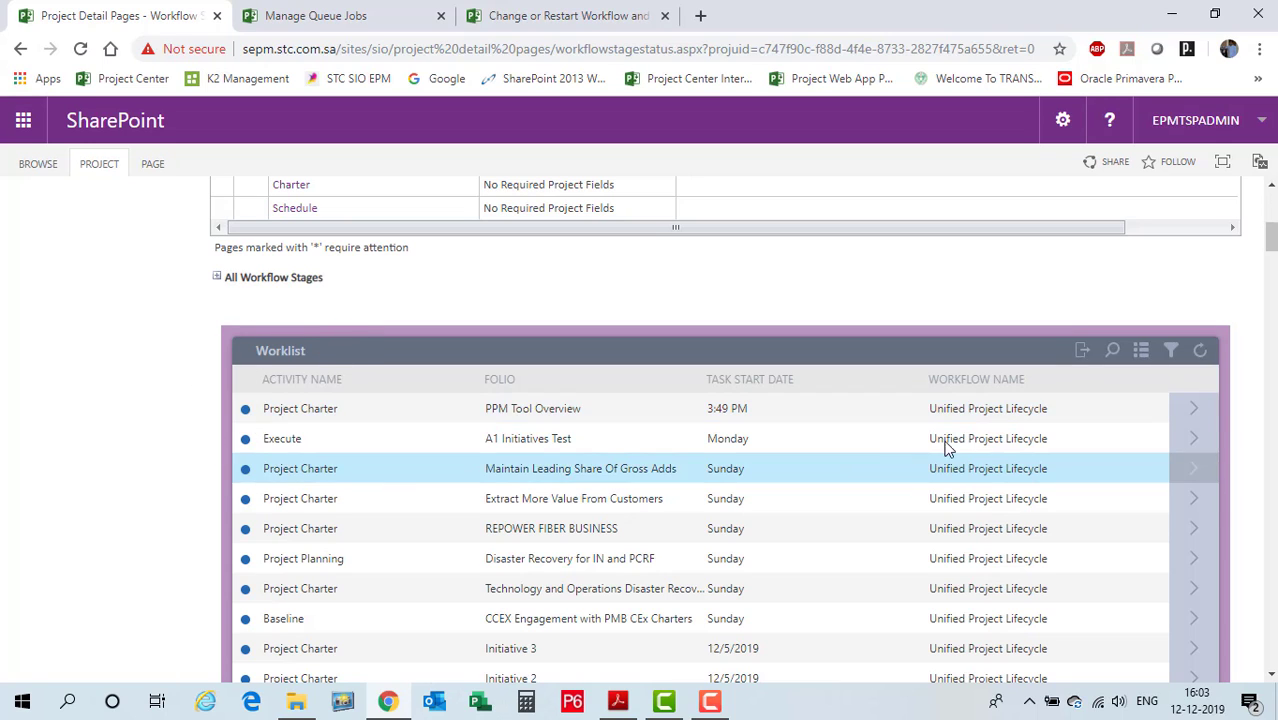
{"action": "left_click", "coordinate": [1193, 417]}
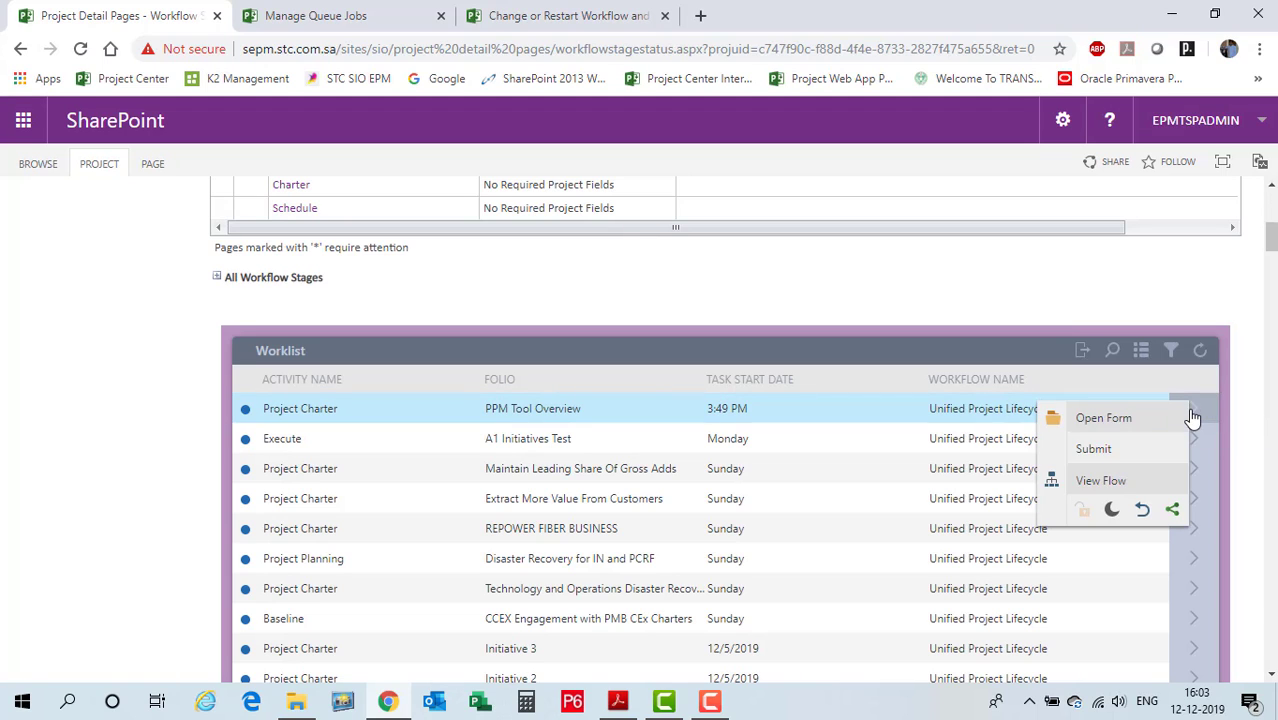
{"action": "key", "text": "ctrl"}
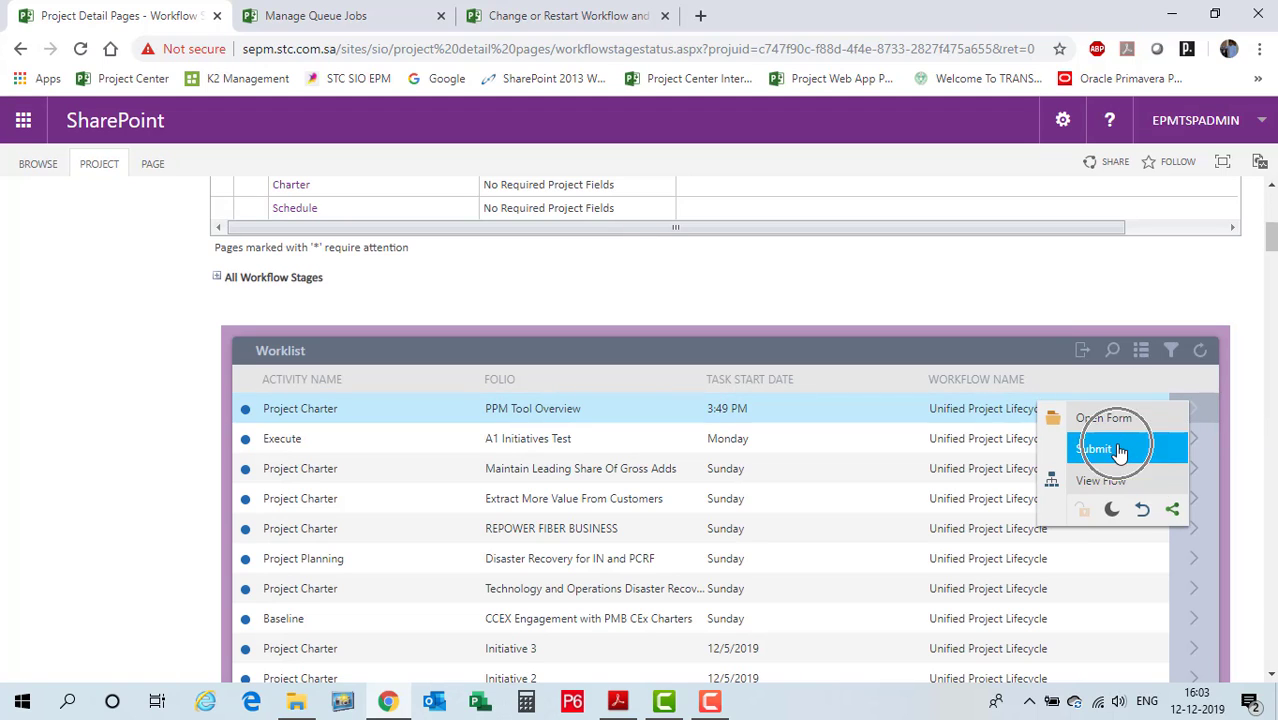
{"action": "left_click", "coordinate": [1118, 451]}
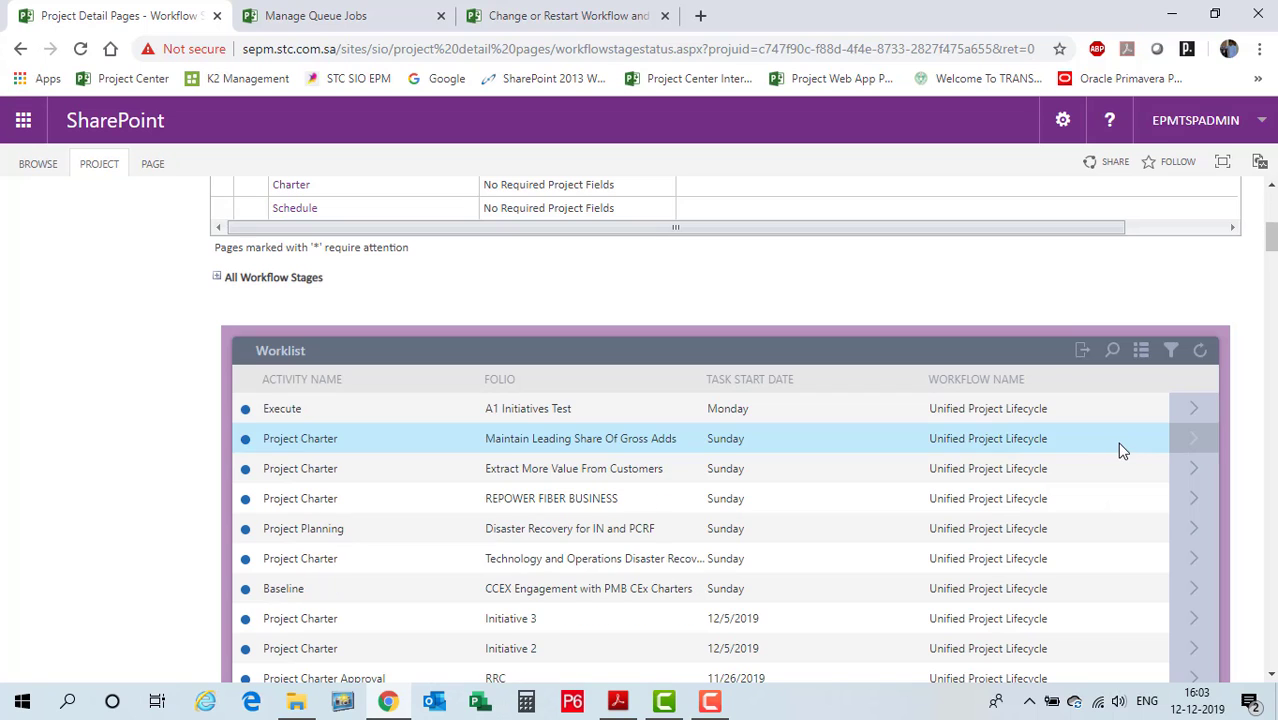
Step: Reload the PPM Tool Overview workflow status page and check the current workflow stage
{"action": "left_click_drag", "start_coordinate": [1274, 243], "coordinate": [1272, 200]}
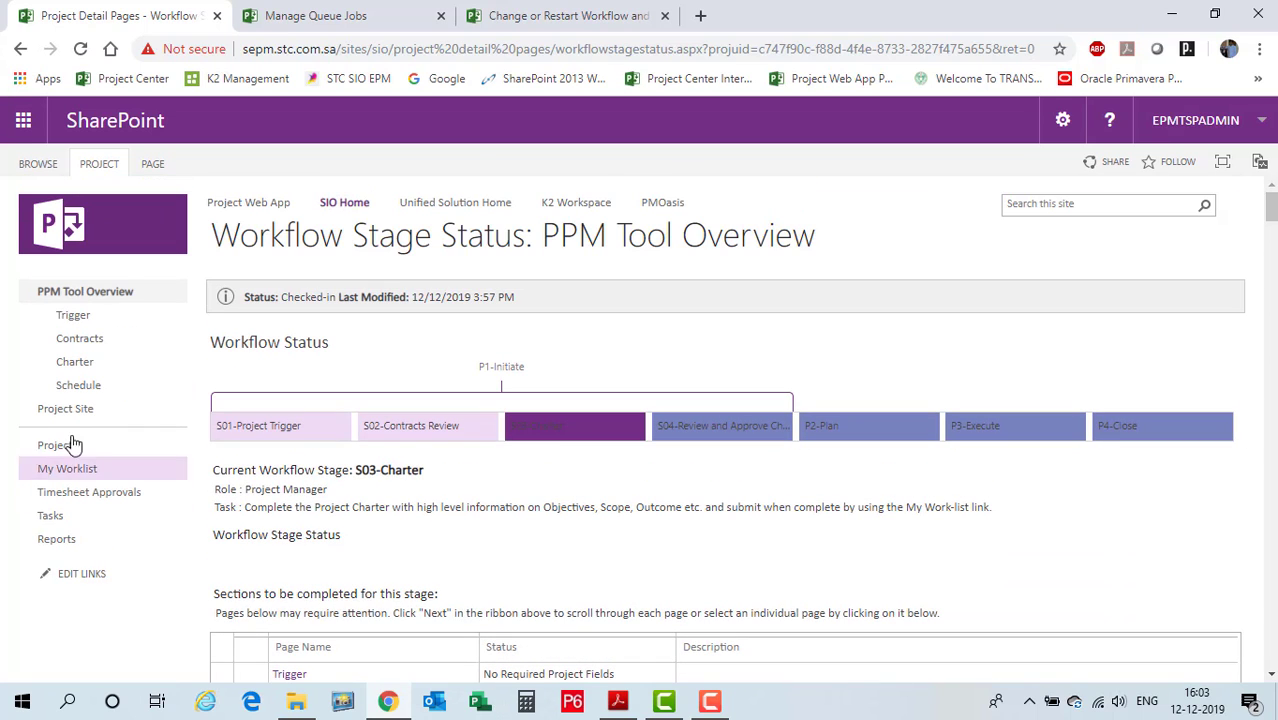
{"action": "left_click", "coordinate": [140, 298]}
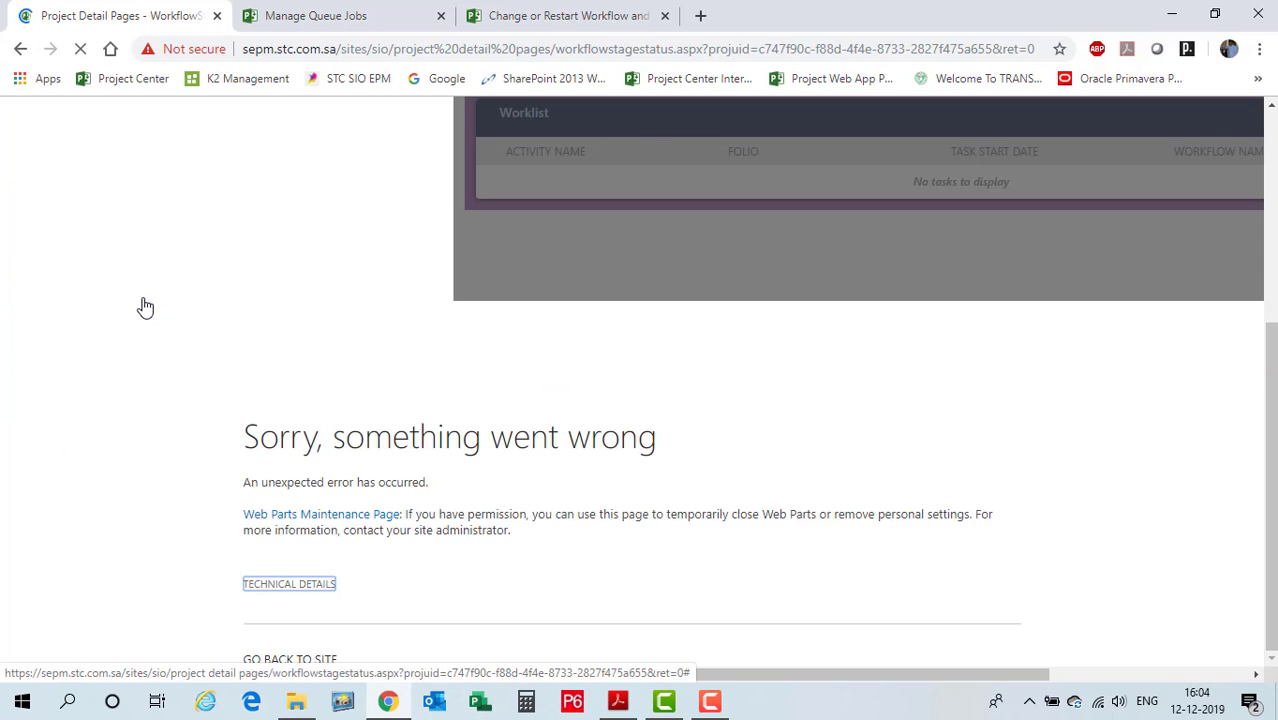
{"action": "left_click", "coordinate": [716, 703]}
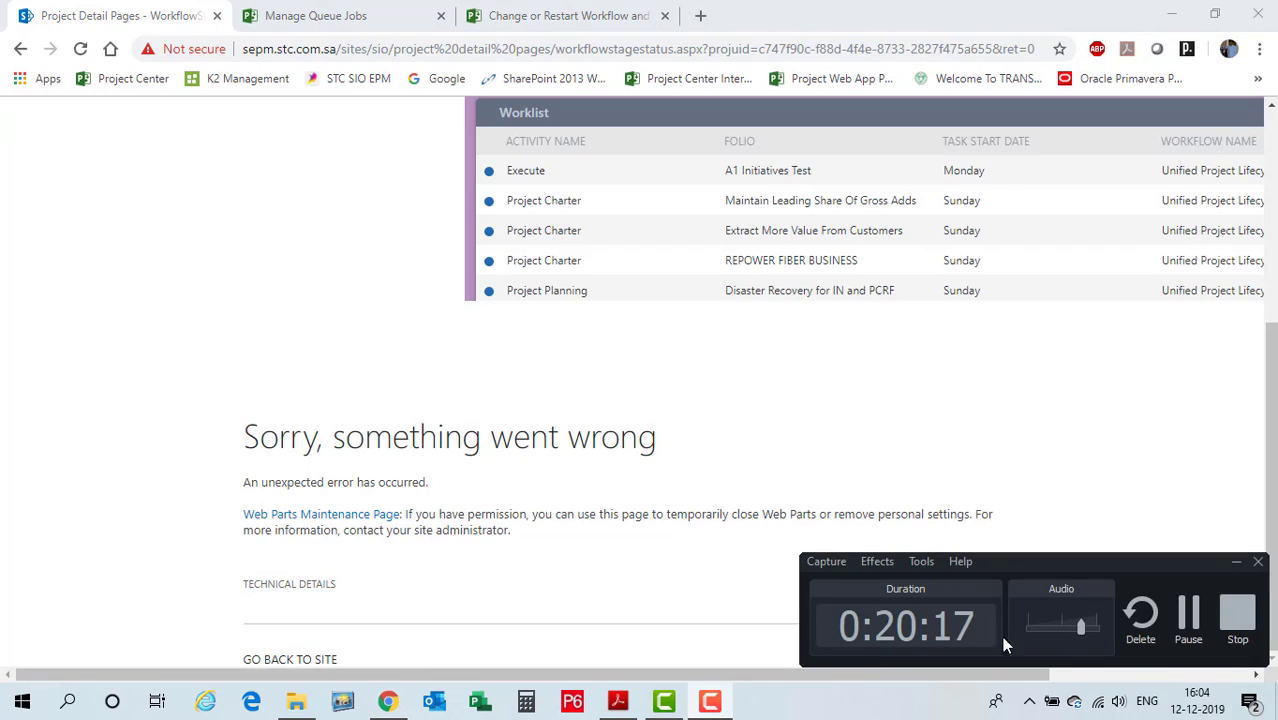
{"action": "left_click", "coordinate": [1188, 618]}
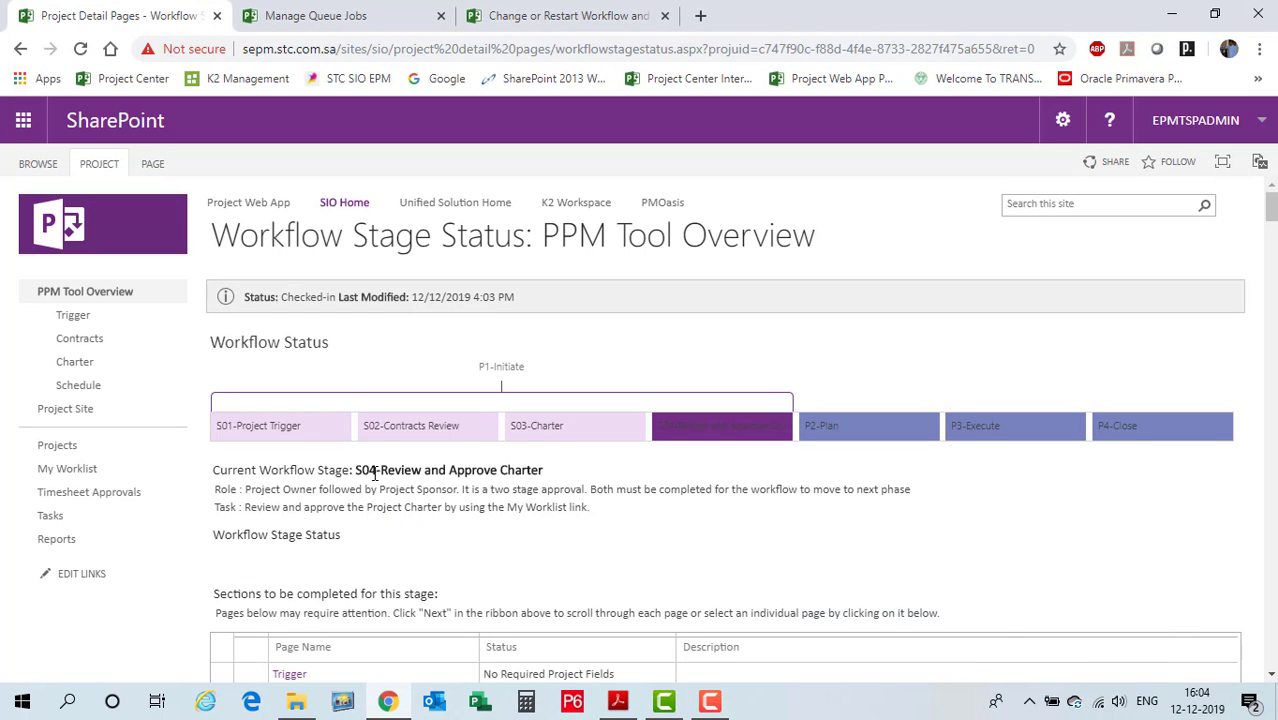
{"action": "left_click", "coordinate": [126, 292]}
{"action": "left_click", "coordinate": [560, 432]}
{"action": "left_click", "coordinate": [756, 436]}
Step: Approve the Project Charter Approval task for PPM Tool Overview in the worklist and reload the project's workflow status
{"action": "left_click_drag", "start_coordinate": [1272, 220], "coordinate": [1273, 246]}
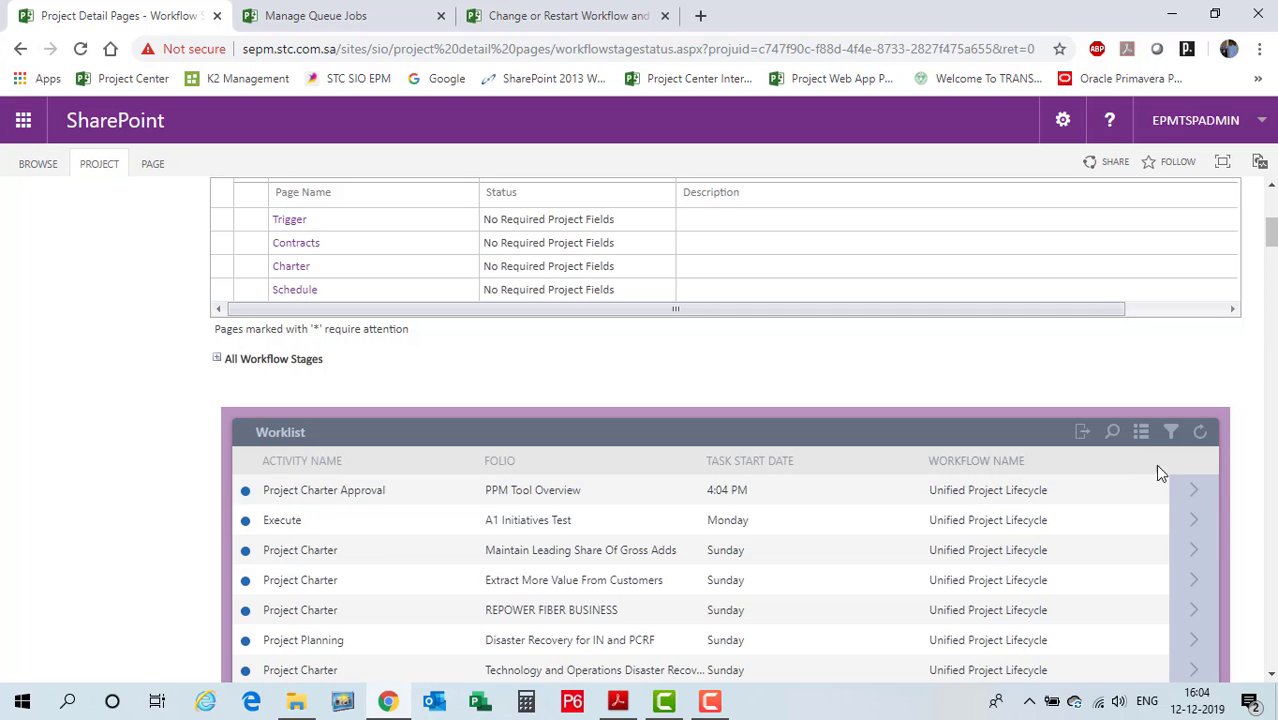
{"action": "left_click", "coordinate": [1195, 497]}
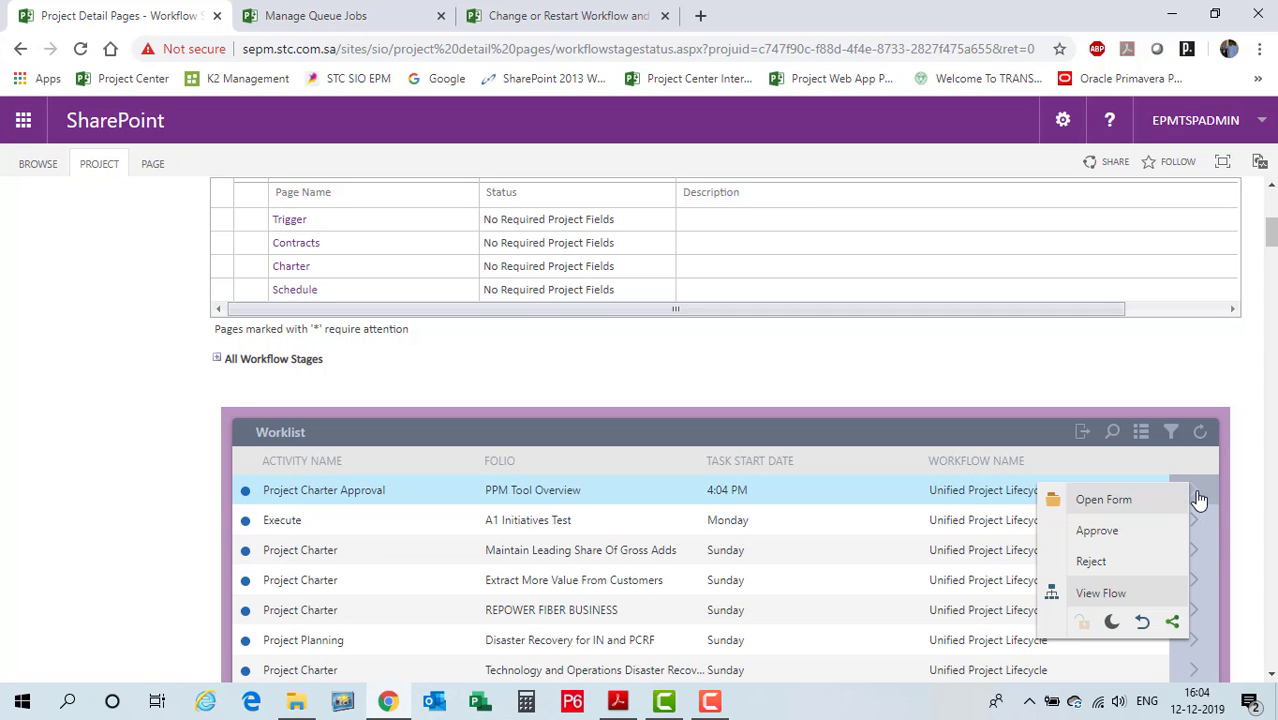
{"action": "left_click", "coordinate": [1152, 533]}
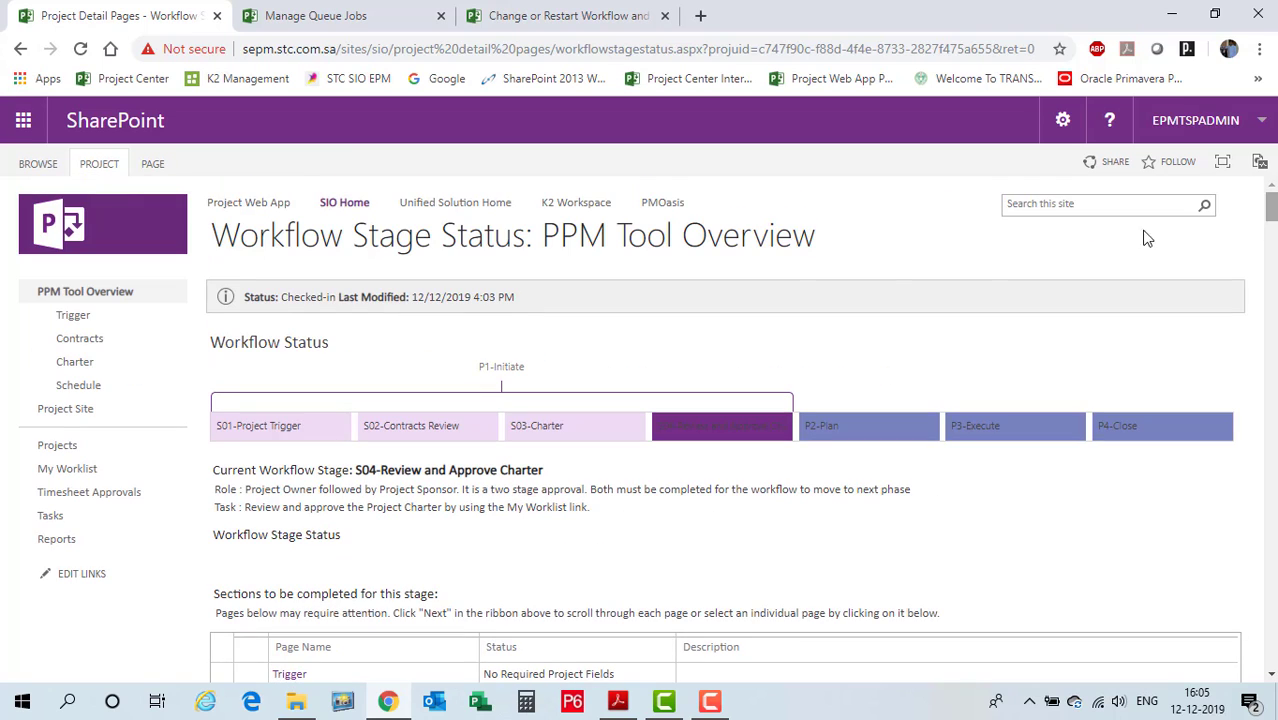
{"action": "left_click", "coordinate": [124, 295]}
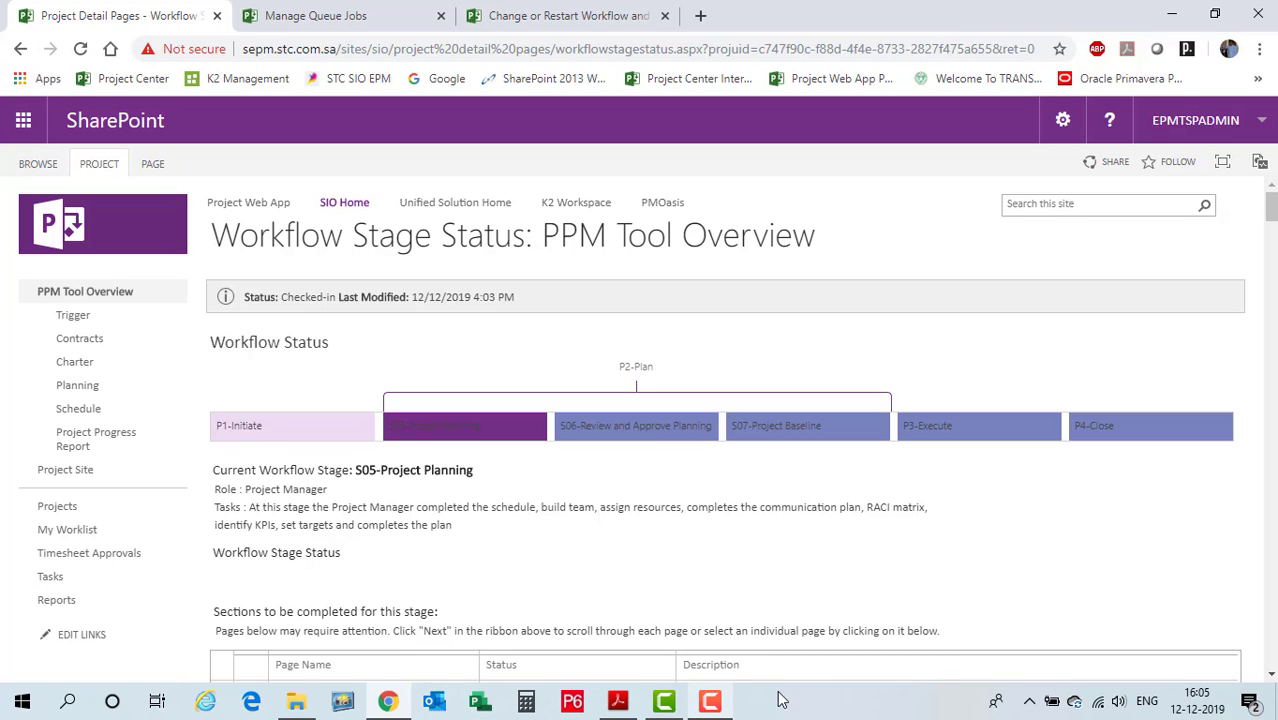
{"action": "mouse_move", "coordinate": [712, 705]}
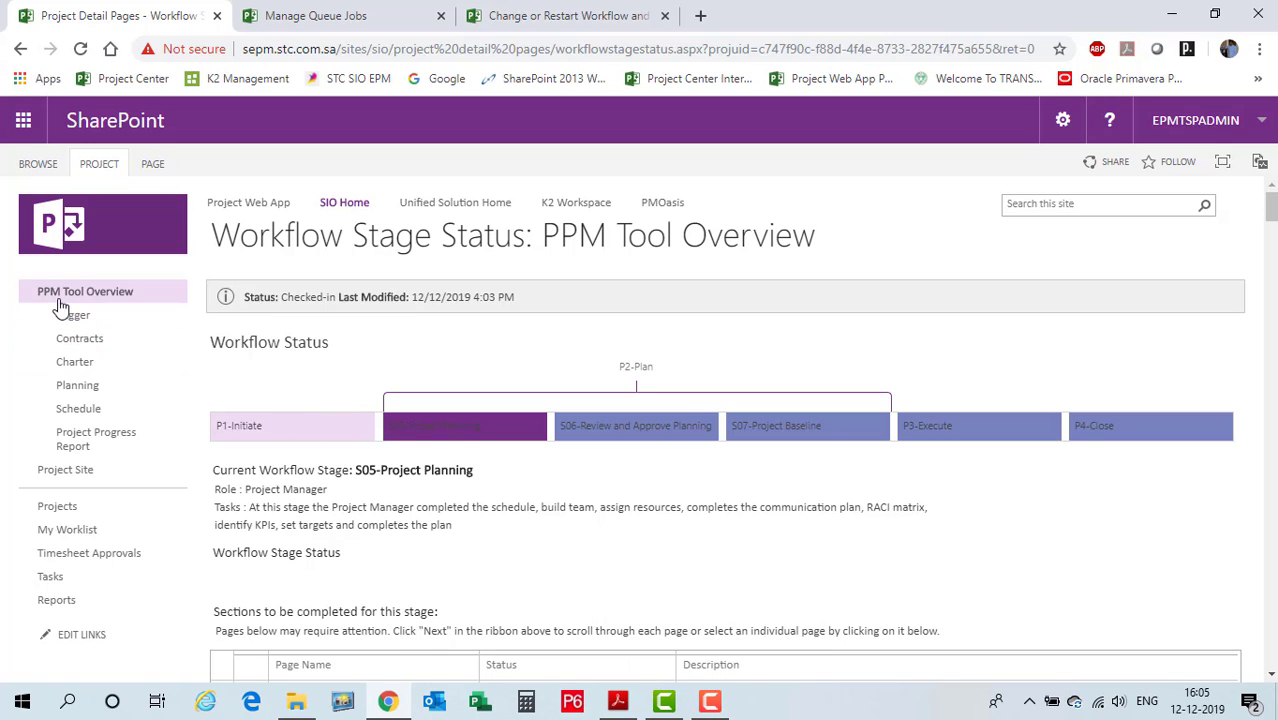